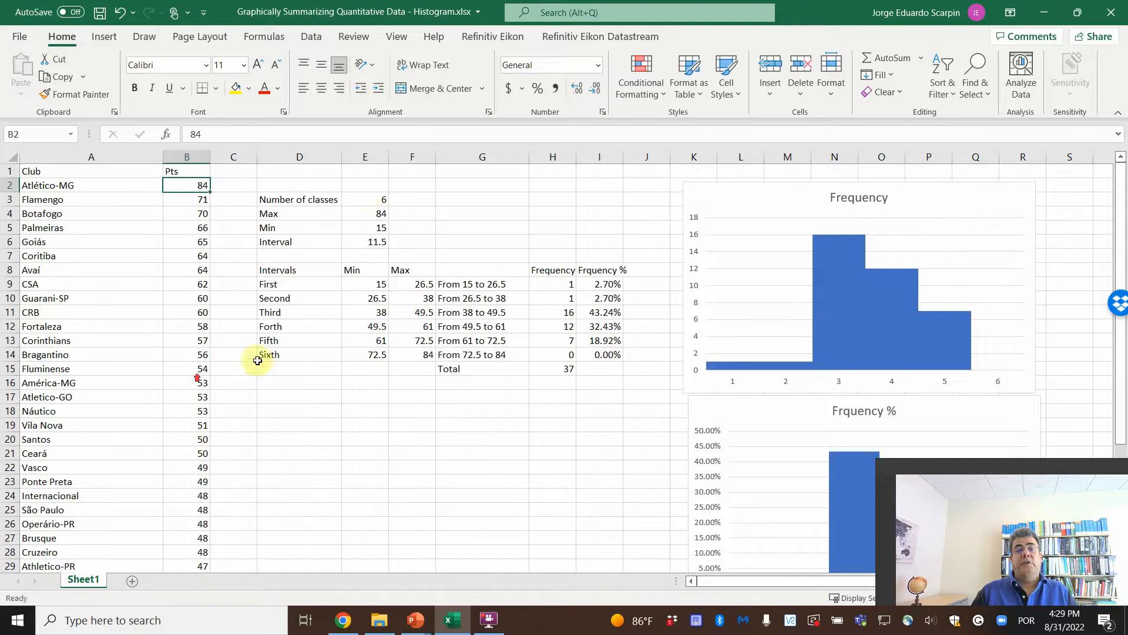
Replace the Max value in E4 with the formula =MAX(B2:B41) over the club points
left_click(366, 214)
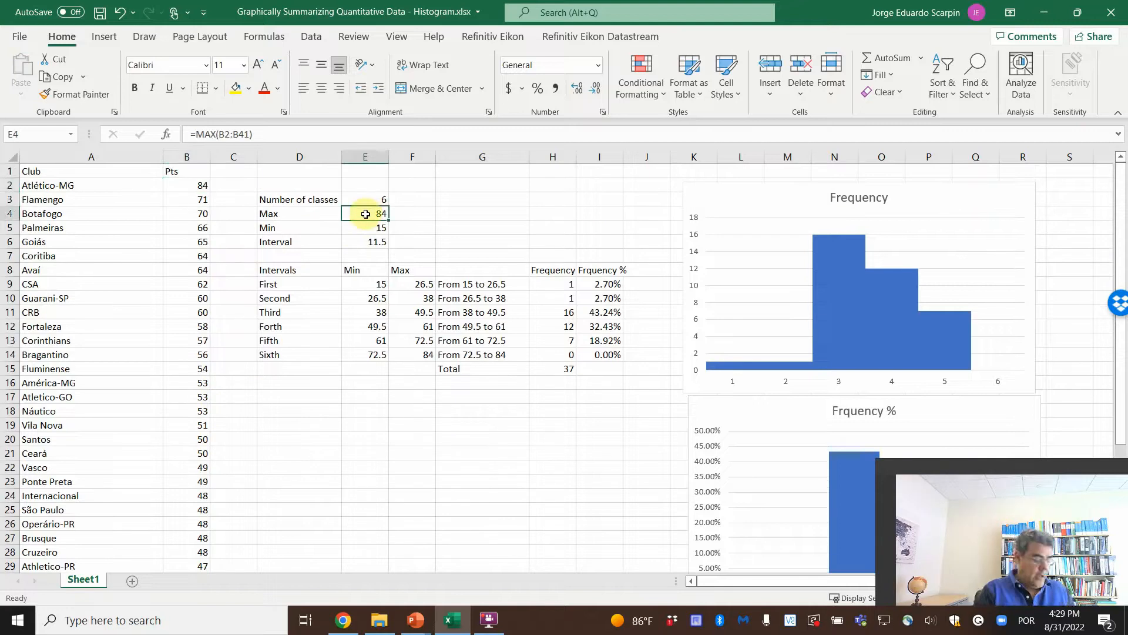
key("Delete")
type("=mas")
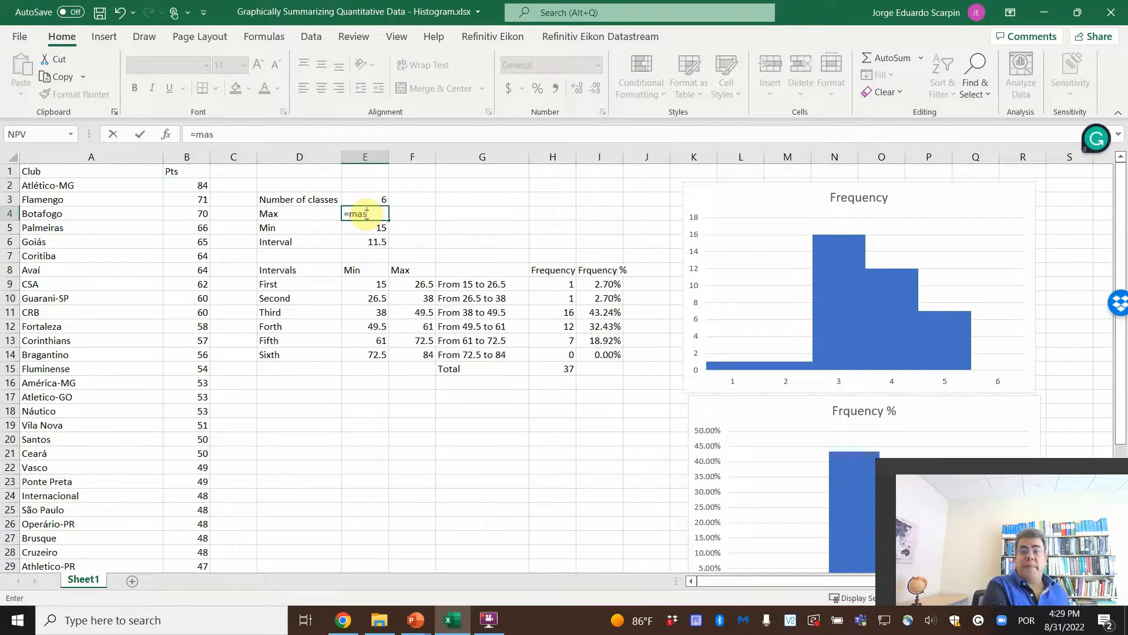
type("(")
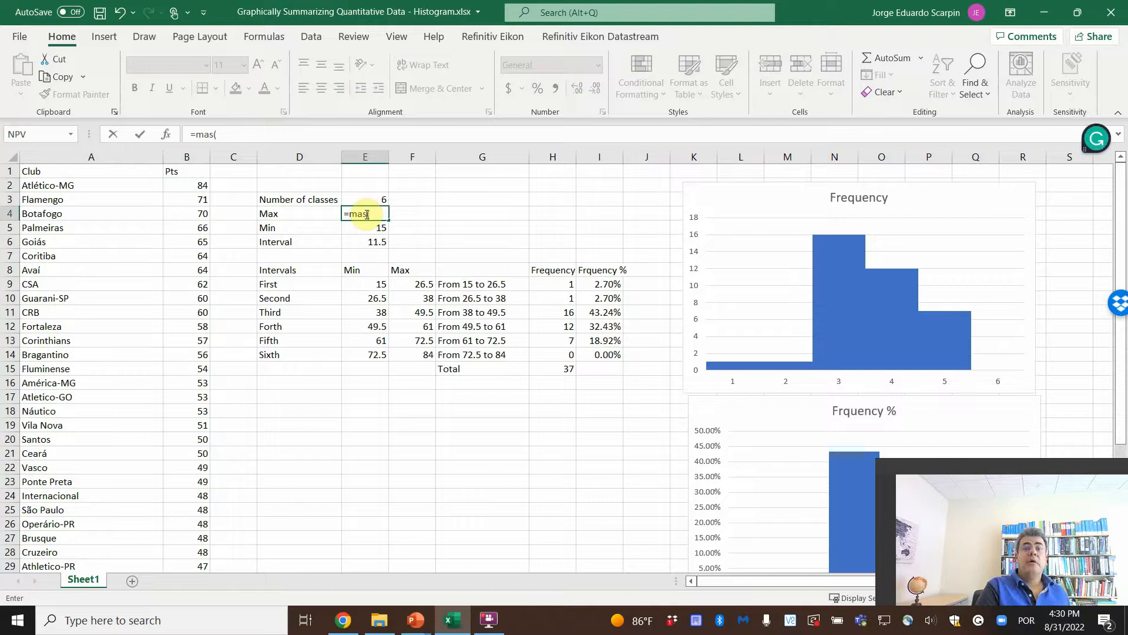
key("BackSpace")
type("x(")
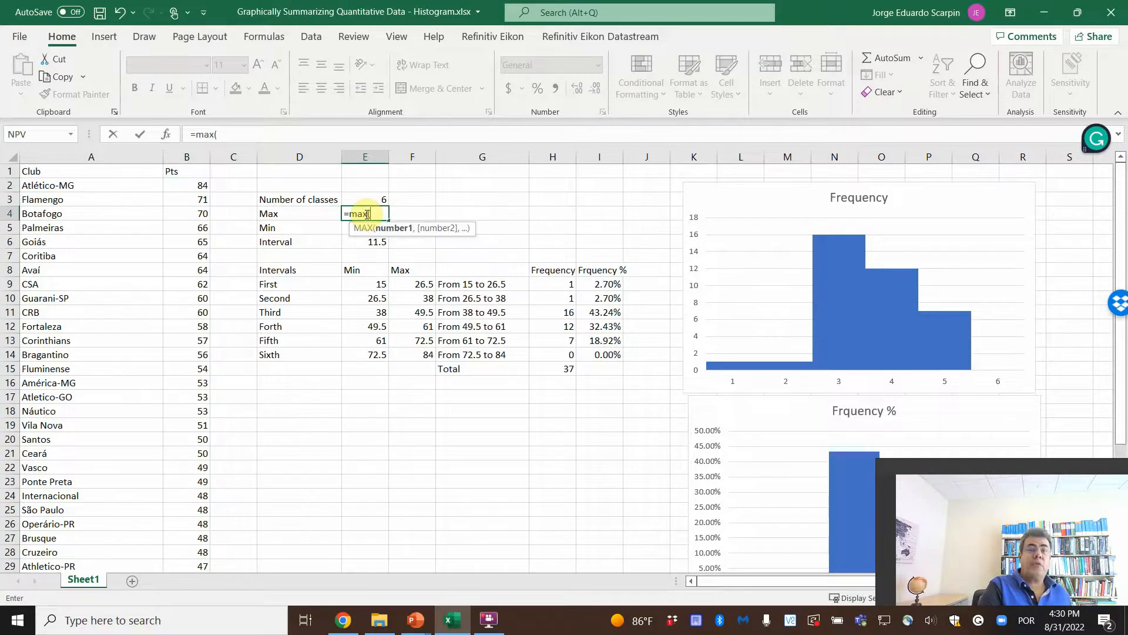
key("Left")
key("Left")
key("Left")
key("Up")
key("Up")
key("ctrl+shift+Down")
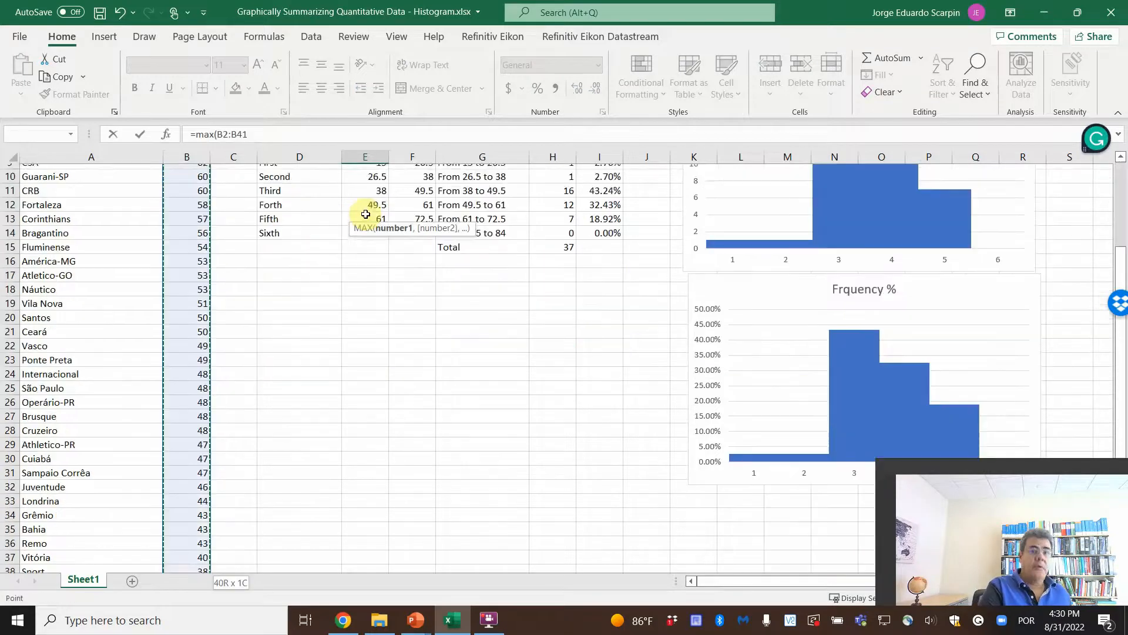
key("ctrl+Return")
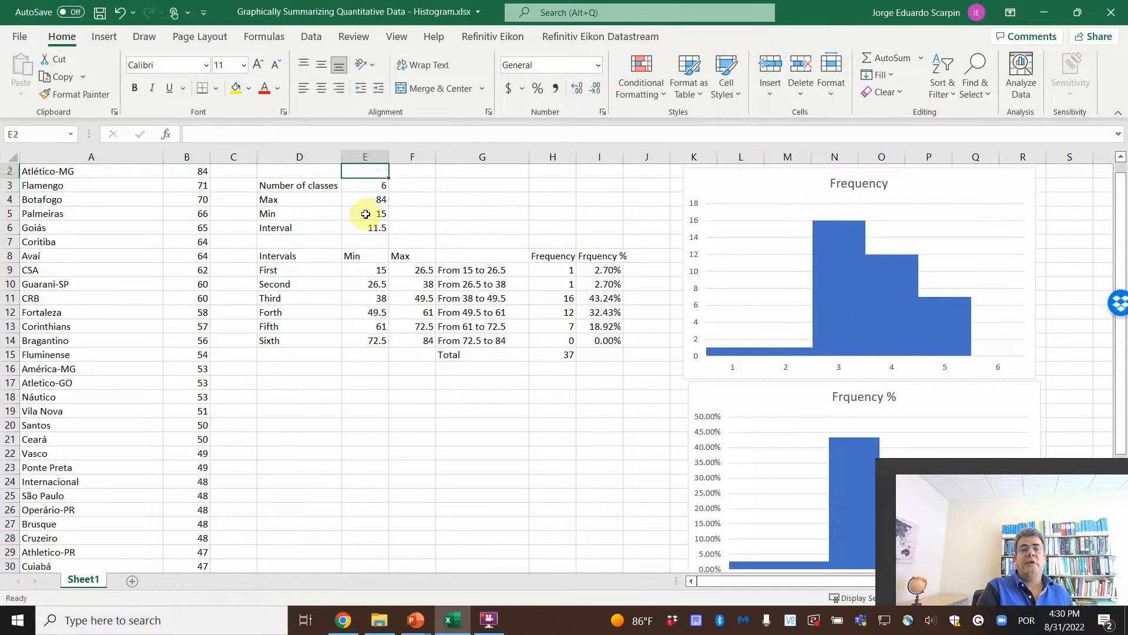
Re-enter the Min formula in E5 as =MIN(B2:B41) over the club points
left_click(365, 214)
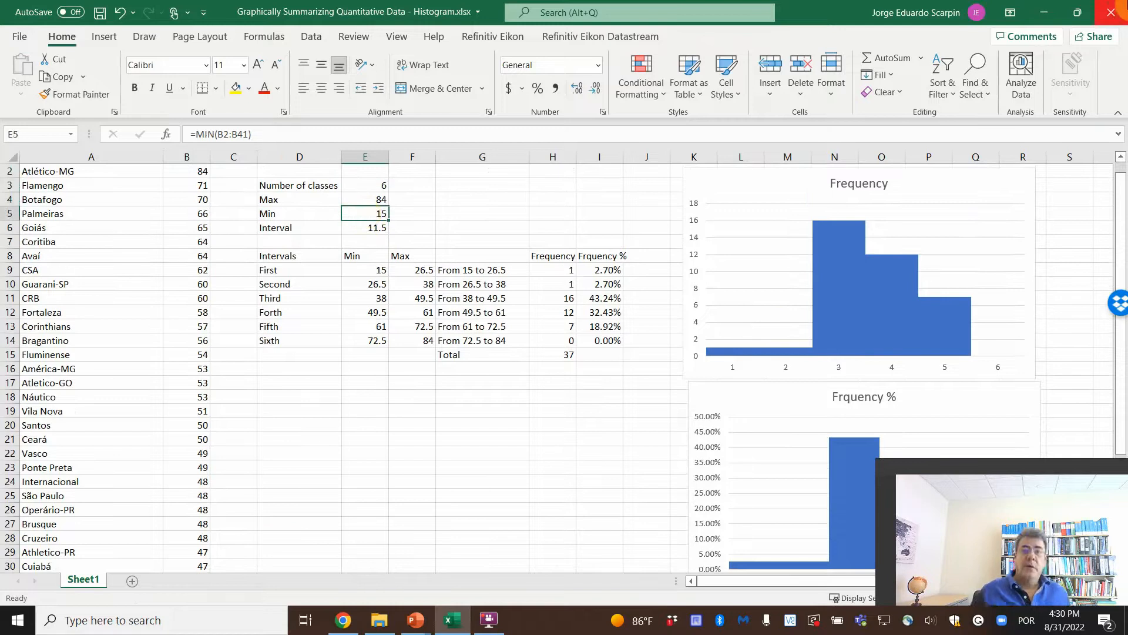
type("=min(")
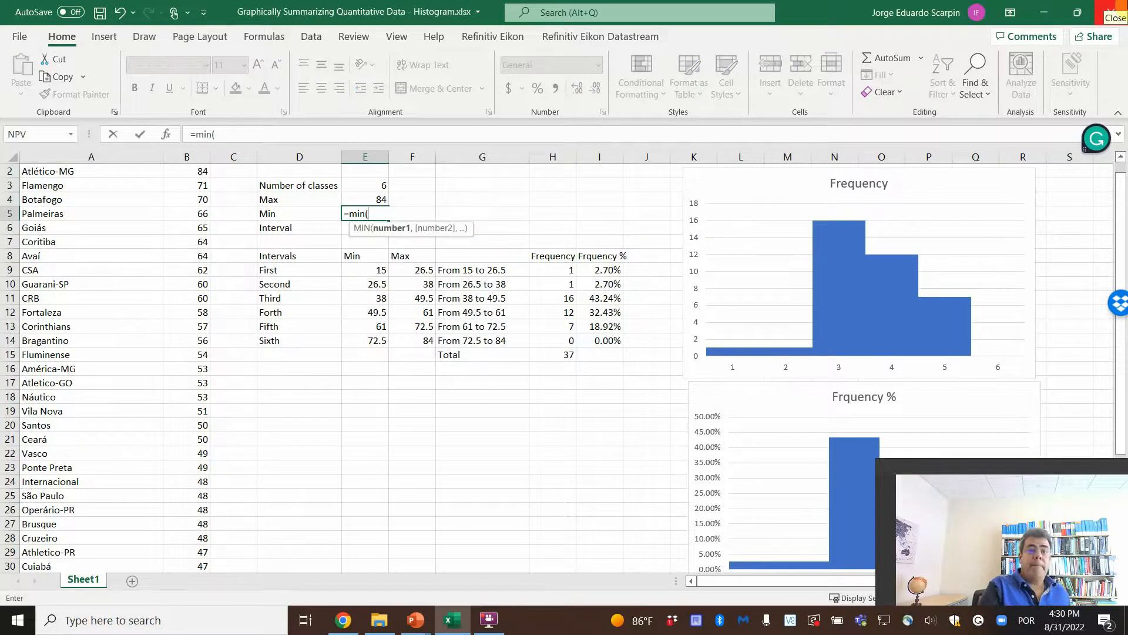
key("Left")
key("Left")
key("Left")
key("Up")
key("Up")
key("Up")
key("Up")
key("Down")
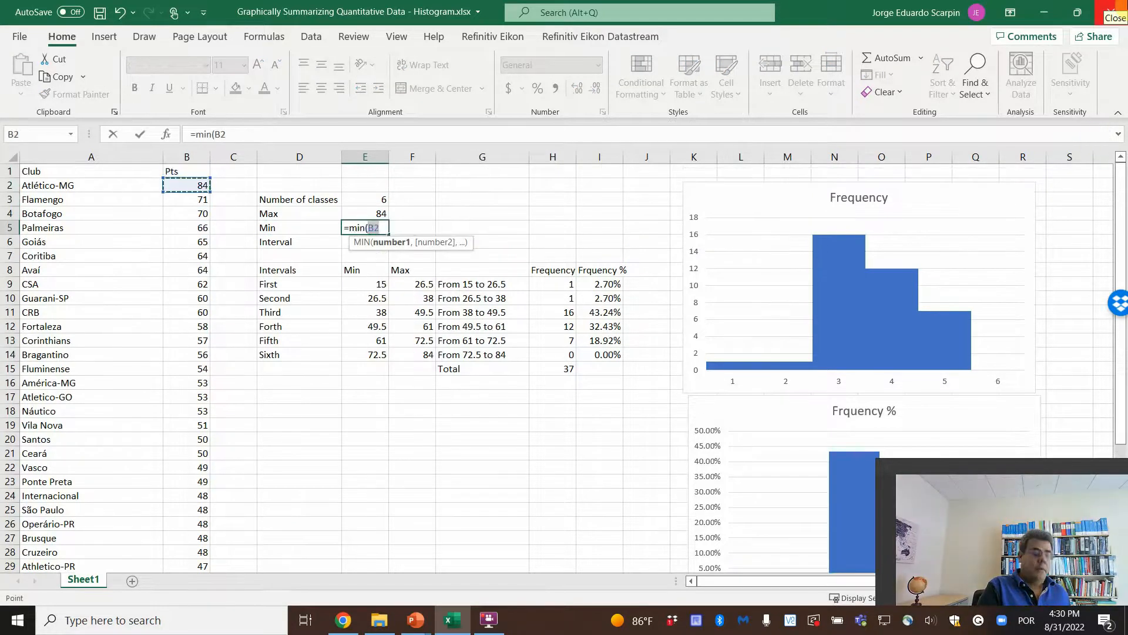
key("End")
key("shift+Down")
key("Return")
Clear the Interval cell E6 and enter =(E4-E5)/E3 to calculate the class length
key("Up")
key("Up")
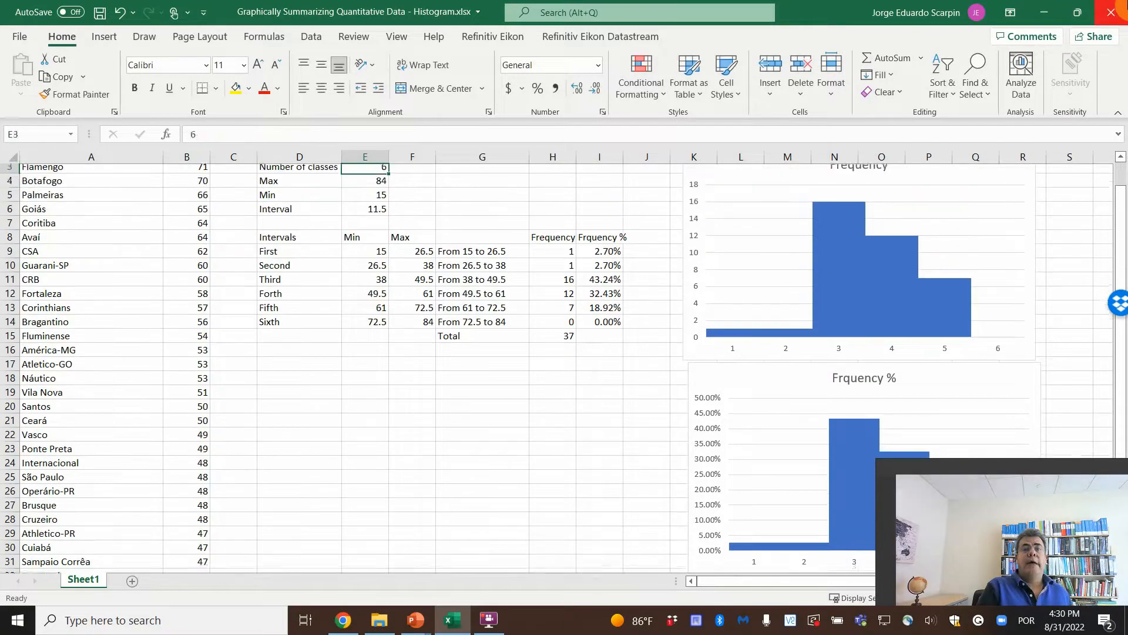
key("Up")
key("Up")
key("Down")
key("Down")
key("Down")
key("Down")
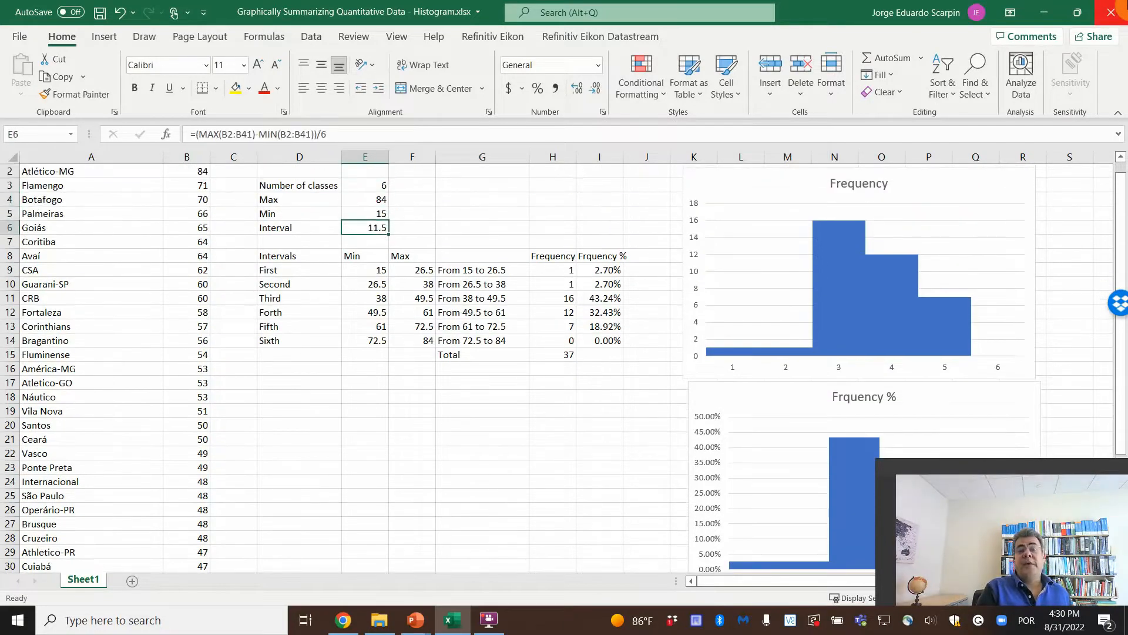
key("Delete")
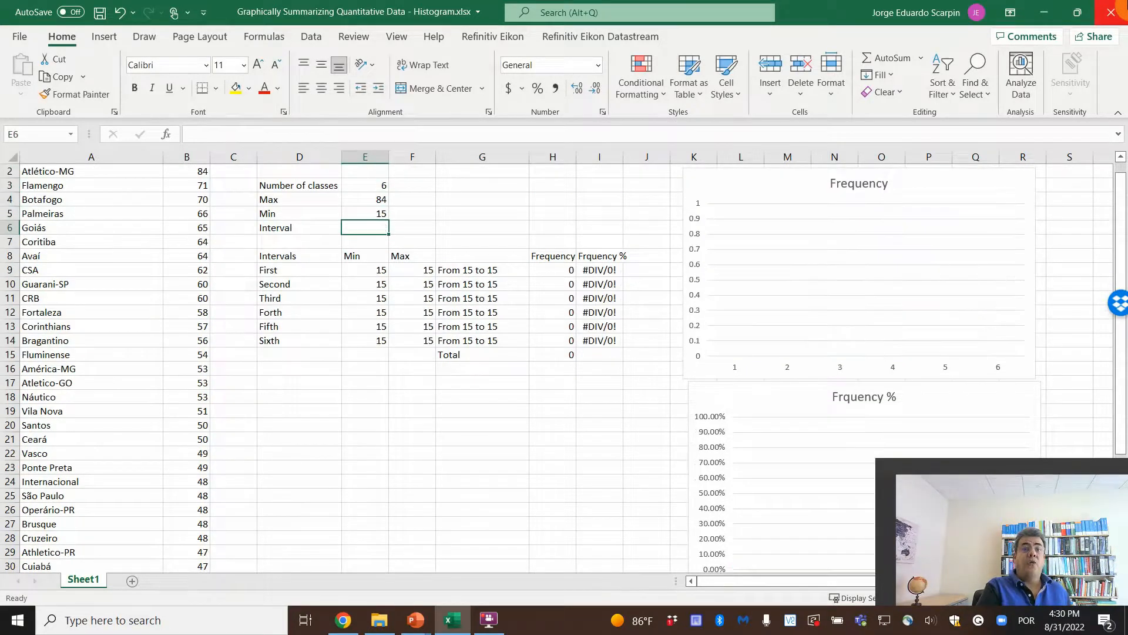
type("=(")
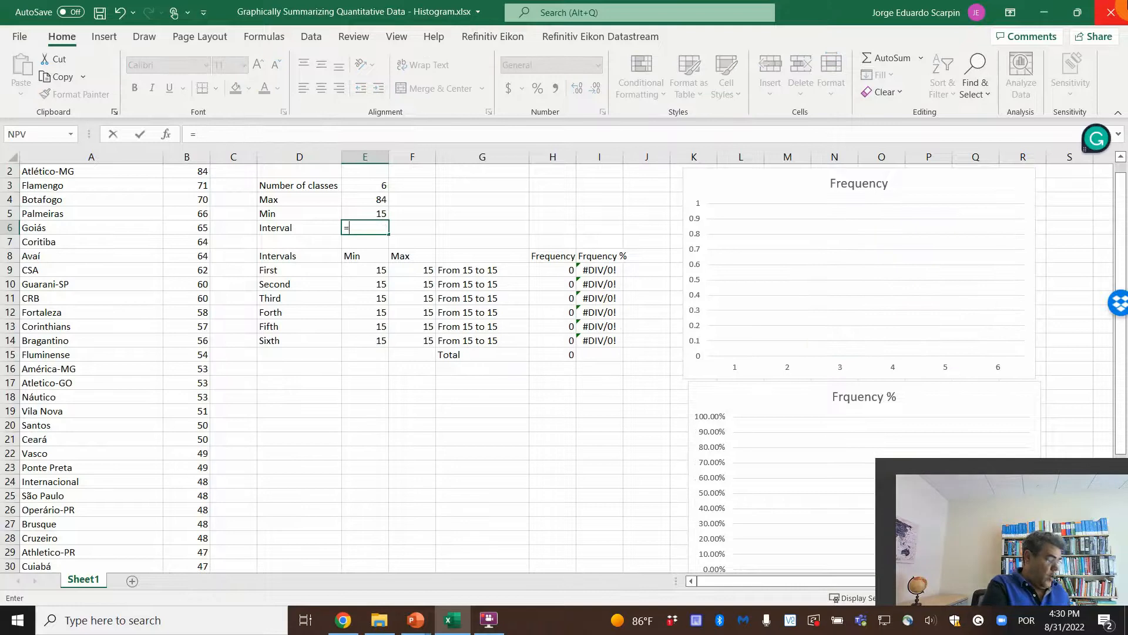
key("Up")
key("Up")
type("-")
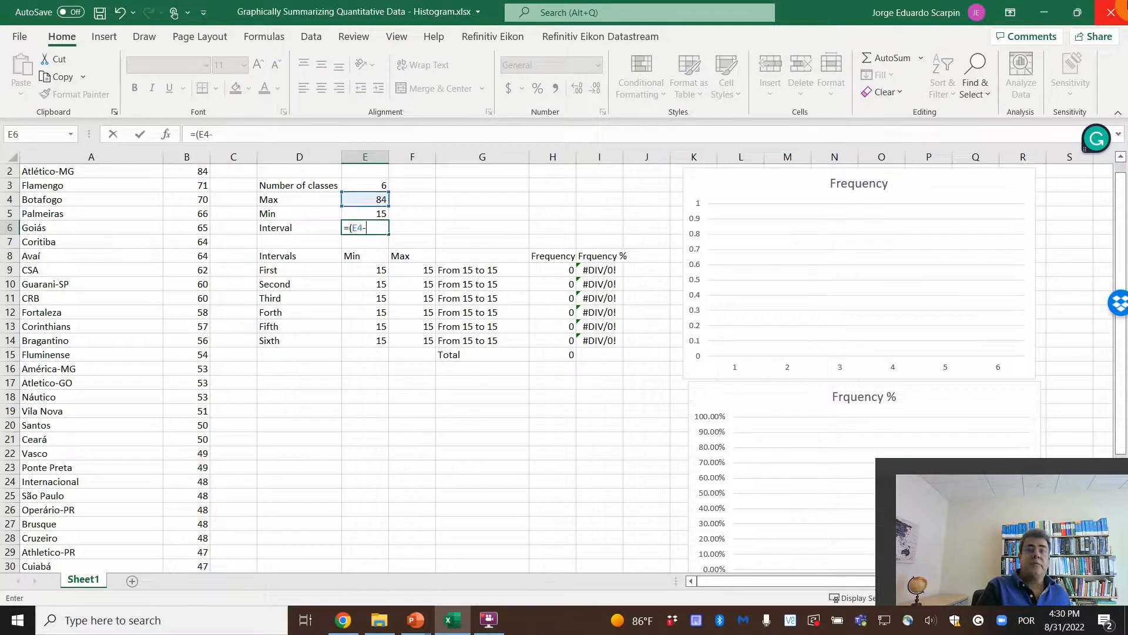
key("Up")
type(")")
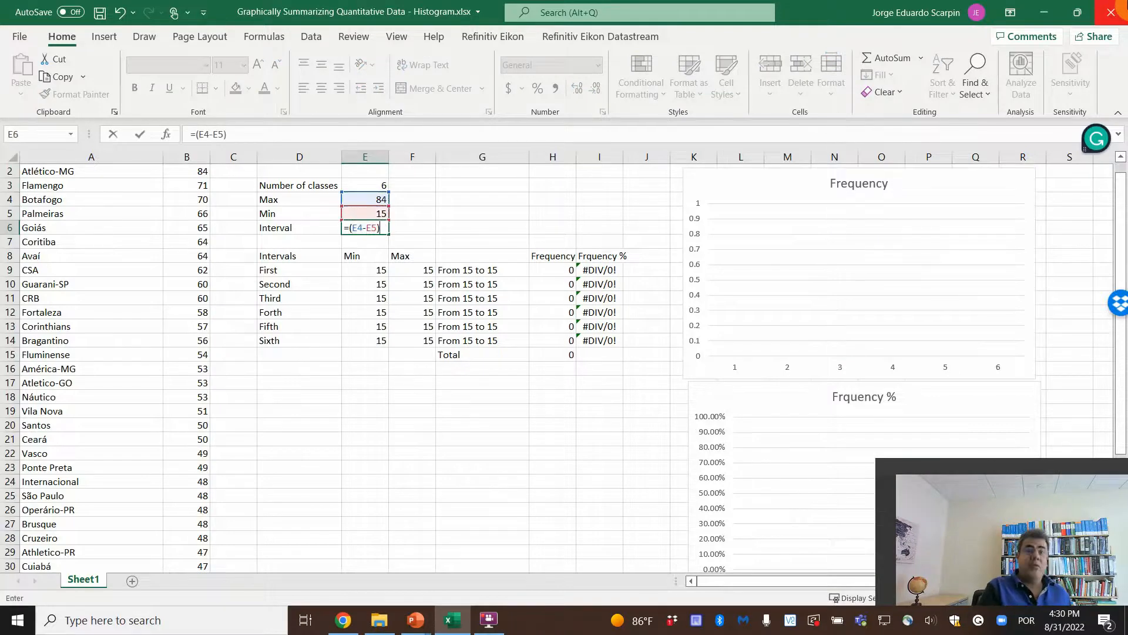
type("/")
key("Up")
key("Up")
key("Up")
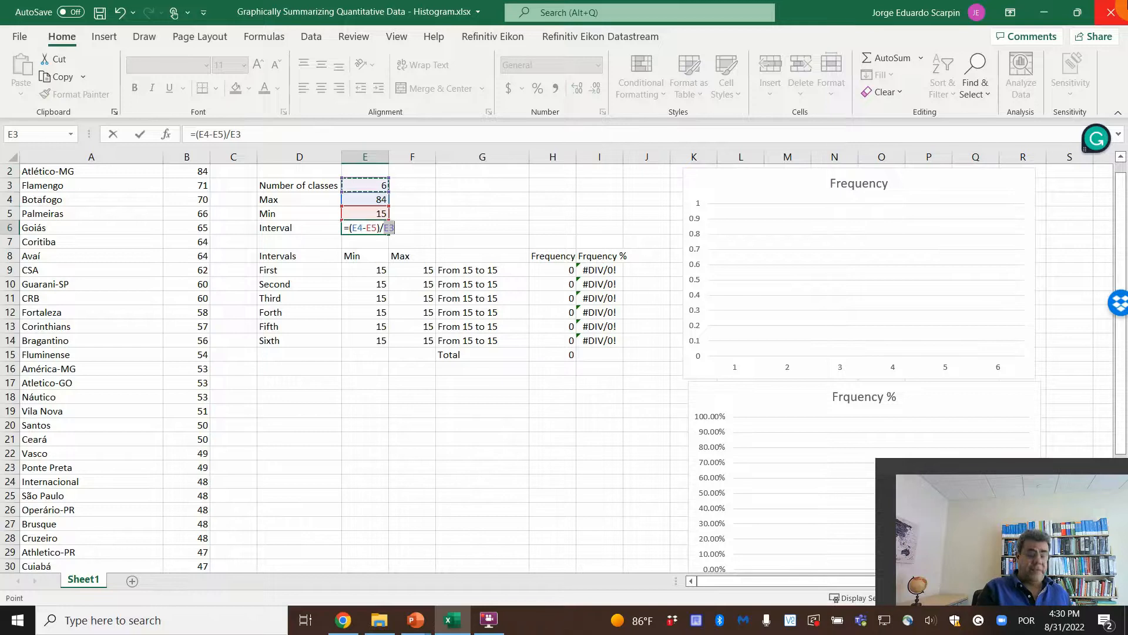
key("Return")
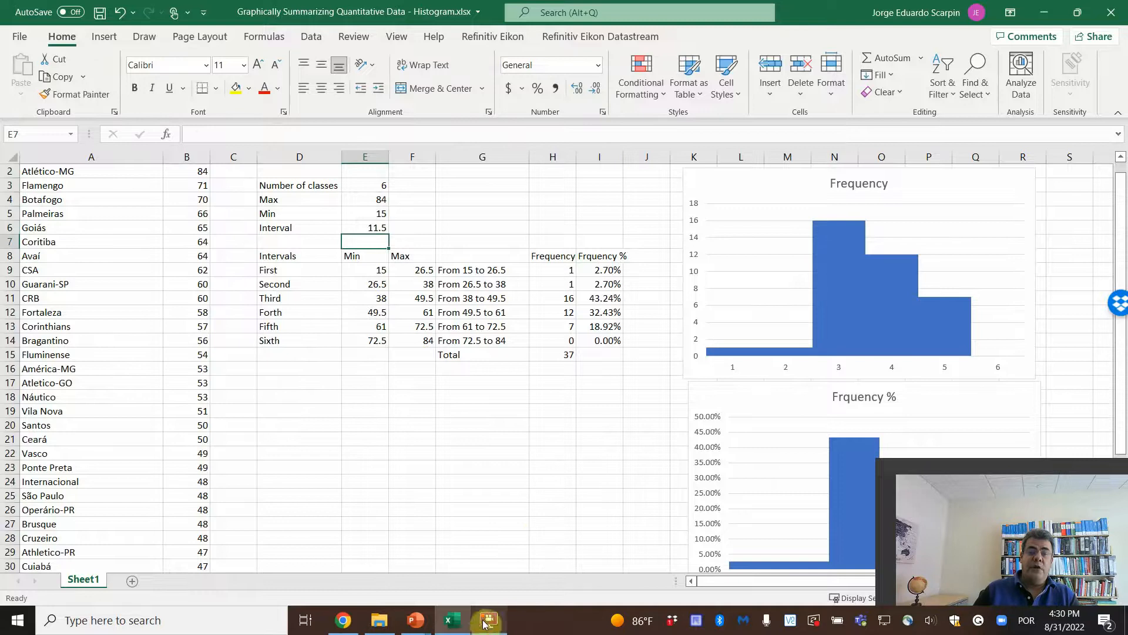
Switch to the PowerPoint slide show, review the Class Length slide and advance to the slide on forming nonoverlapping classes
mouse_move(414, 621)
left_click(453, 594)
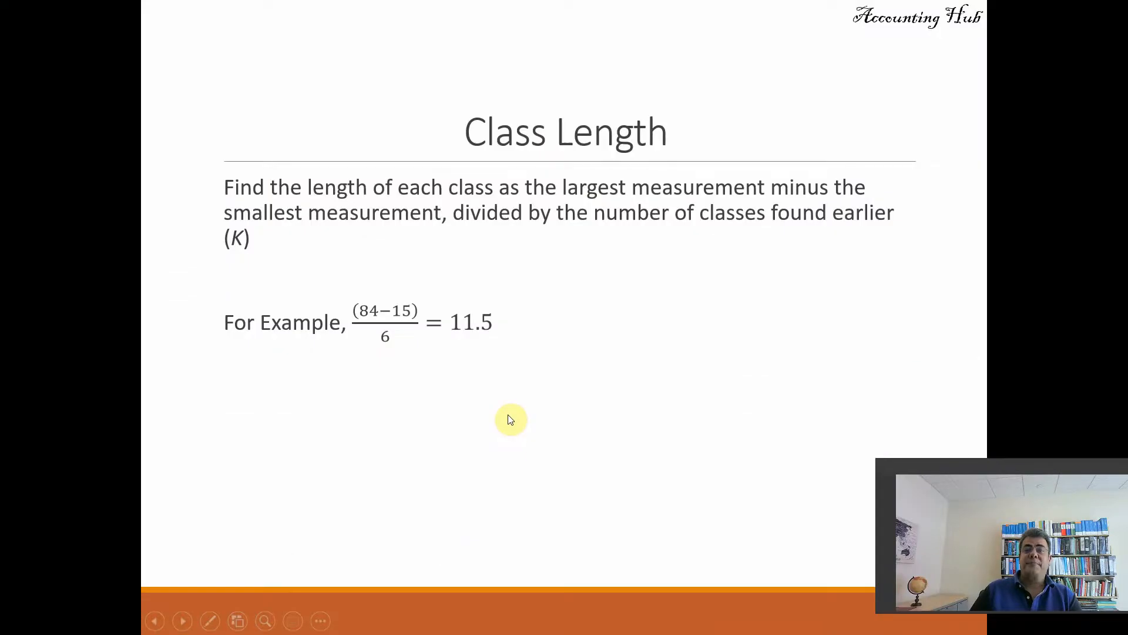
left_click(510, 418)
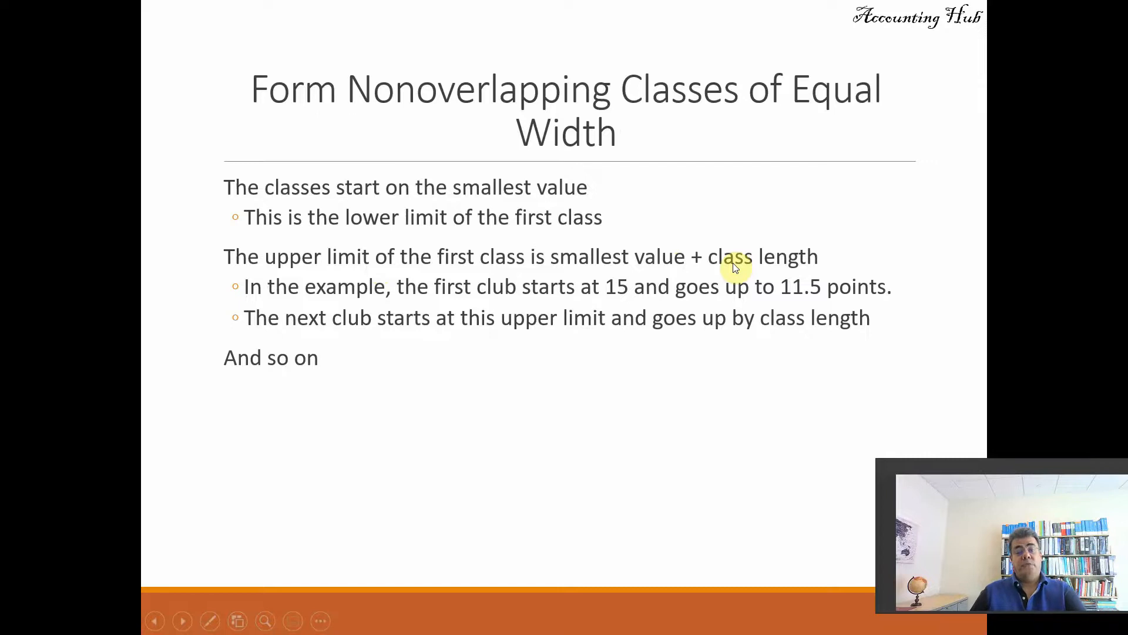
Switch back to the Excel workbook and set the first interval's lower limit in E9 to =E5
key("alt+Tab")
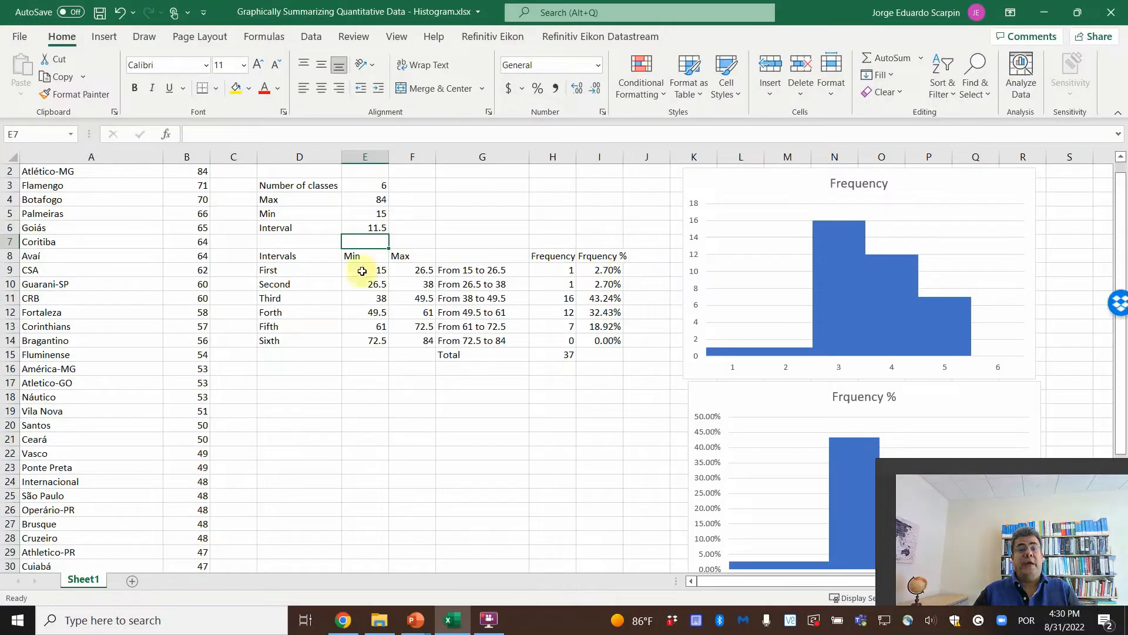
left_click(362, 271)
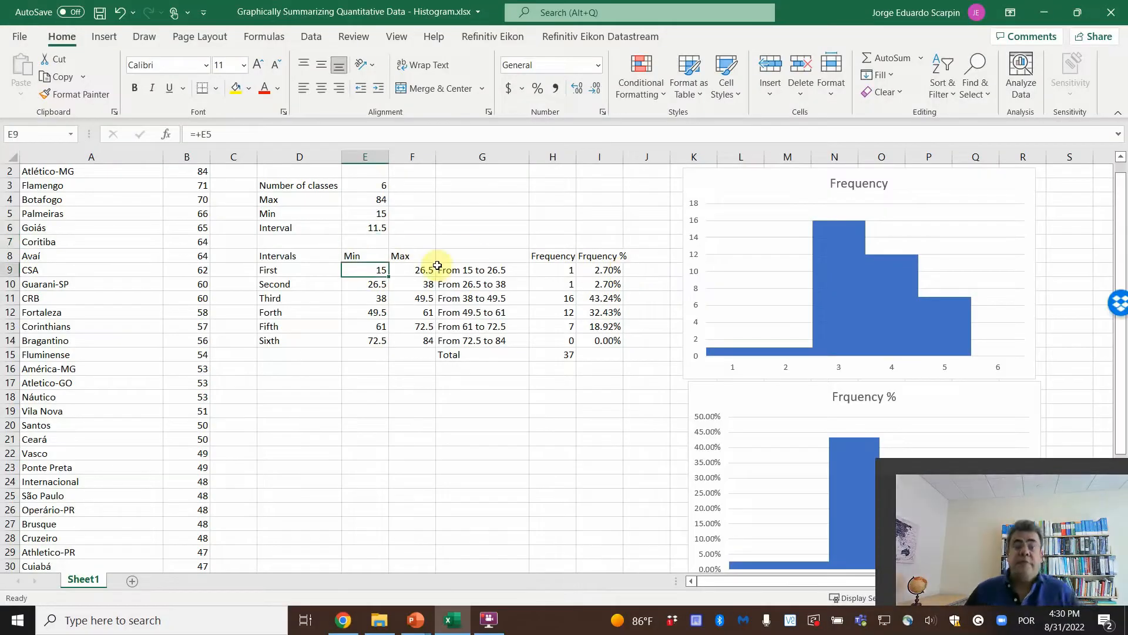
type("=")
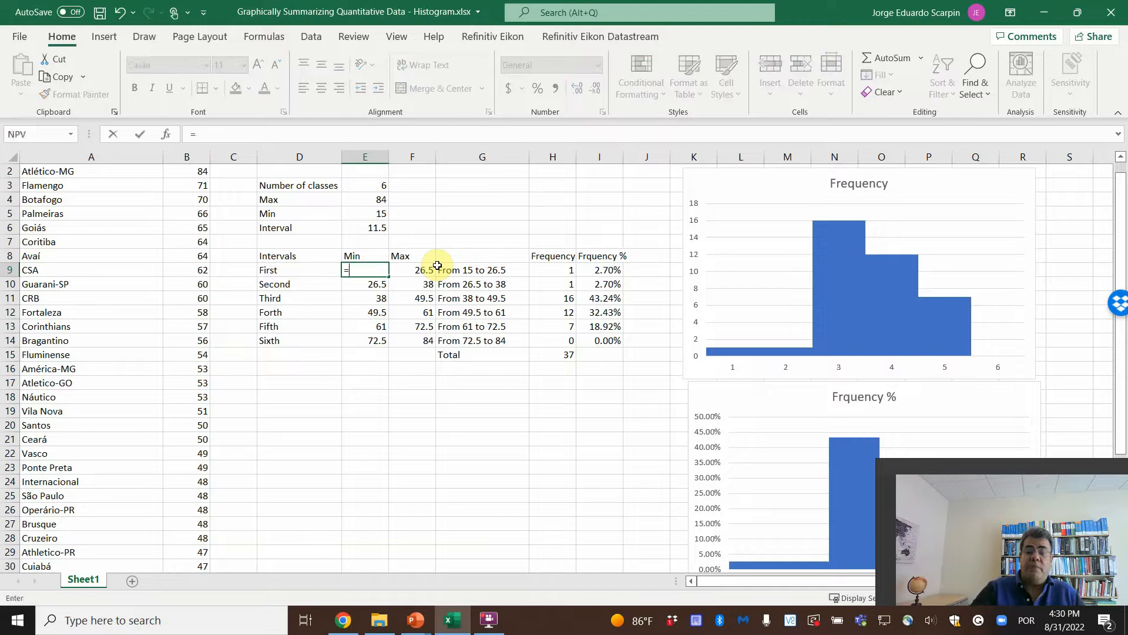
key("Up")
key("Up")
key("Up")
key("Up")
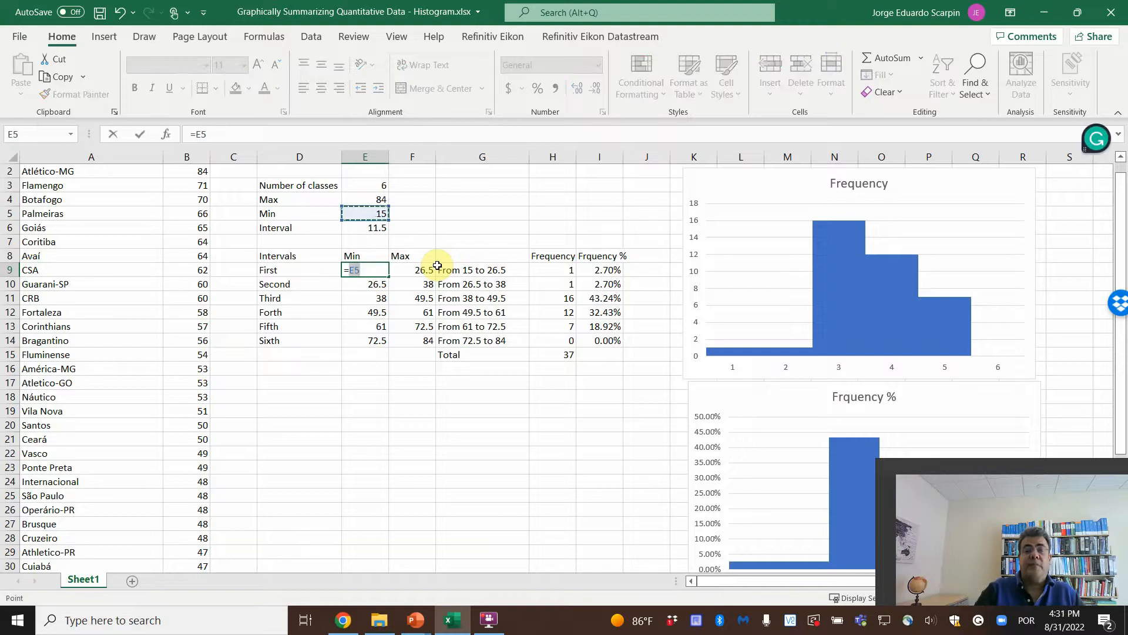
key("Return")
Rename the interval table's Min and Max headers in E8 and F8 to Starts and Ends
key("Up")
key("Right")
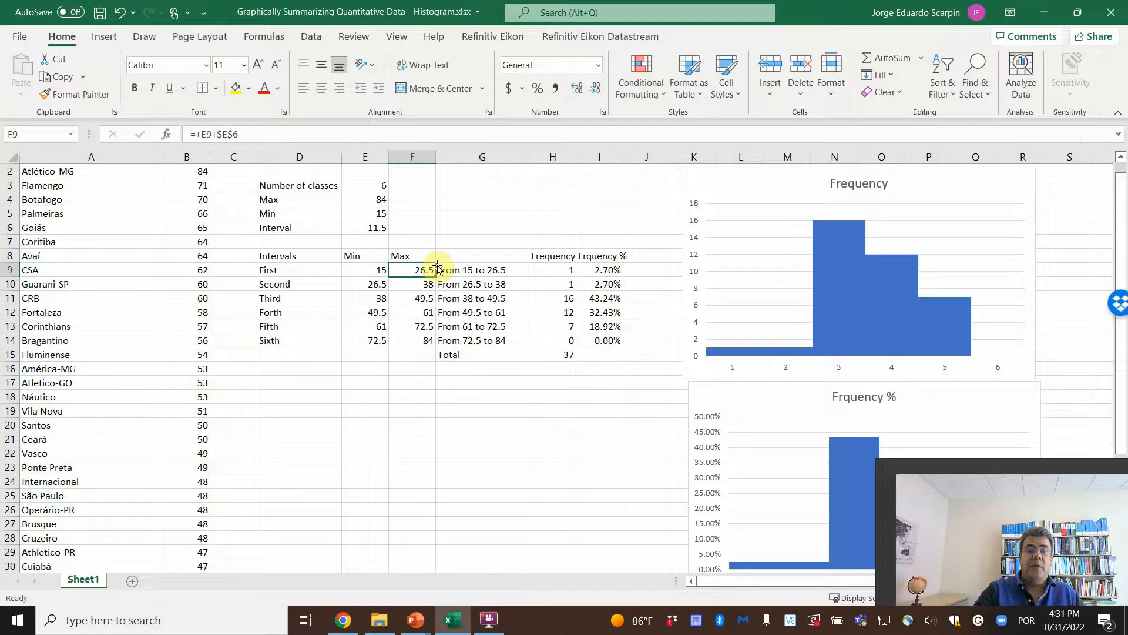
key("Left")
key("Up")
type("Start")
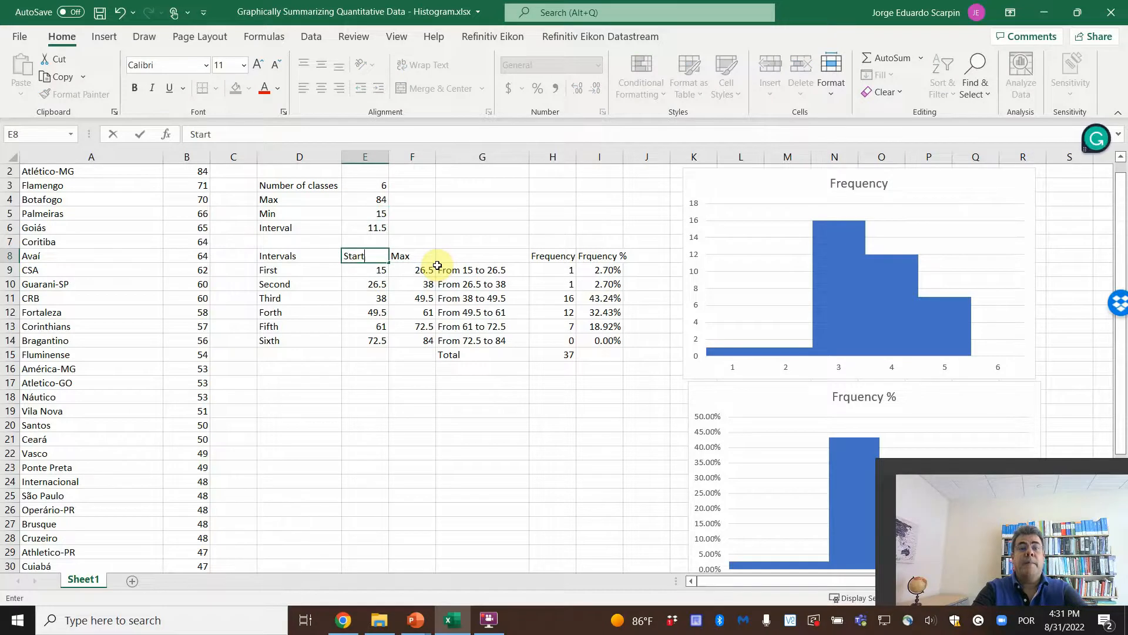
type("s")
key("Right")
type("Ends")
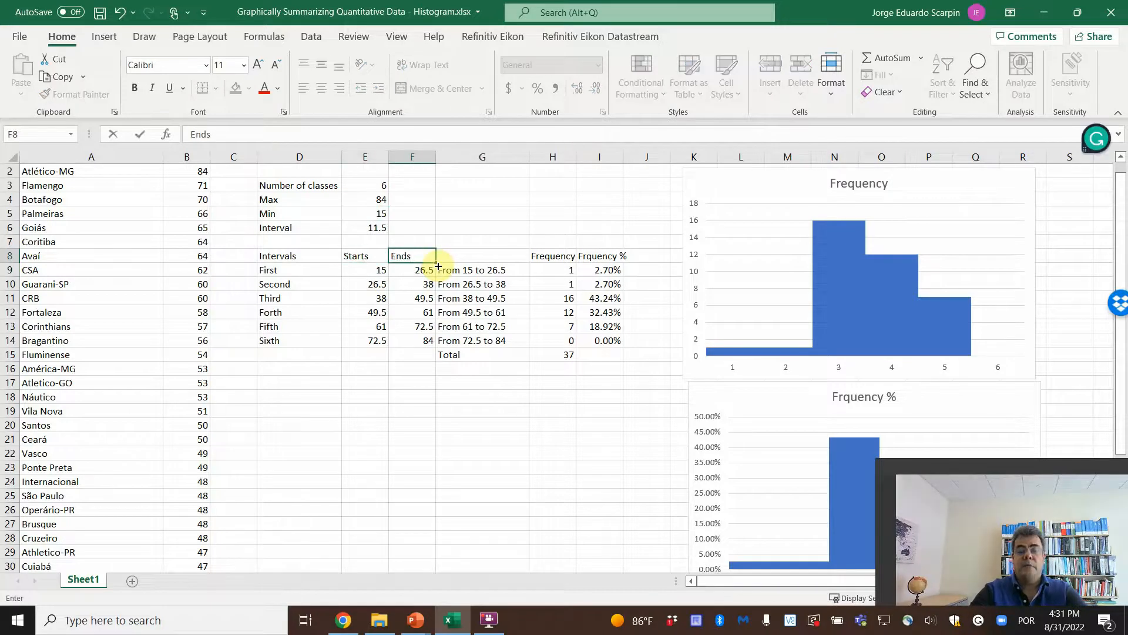
key("Return")
Change the interval limit headers to Begin in E8 and End in F8
key("Left")
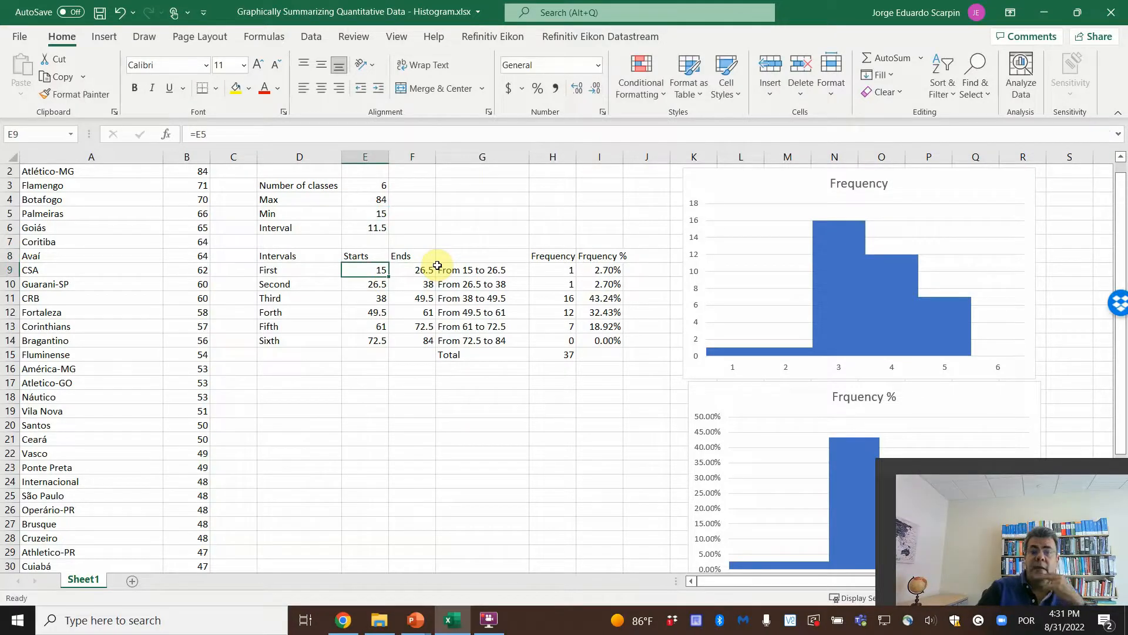
key("Right")
key("Up")
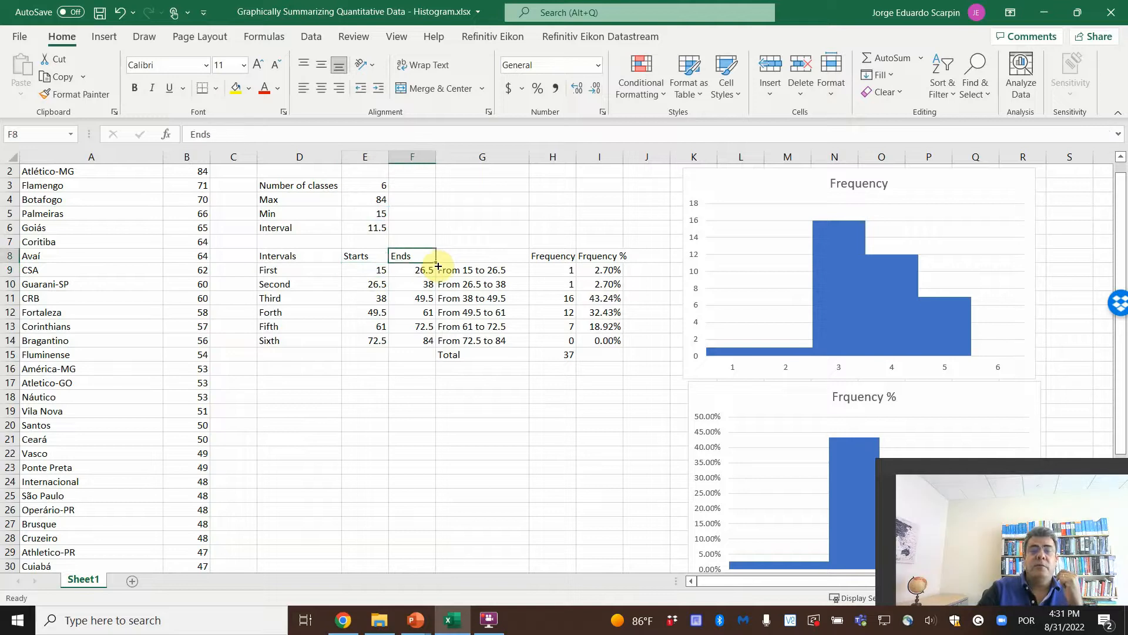
key("Left")
type("Beg")
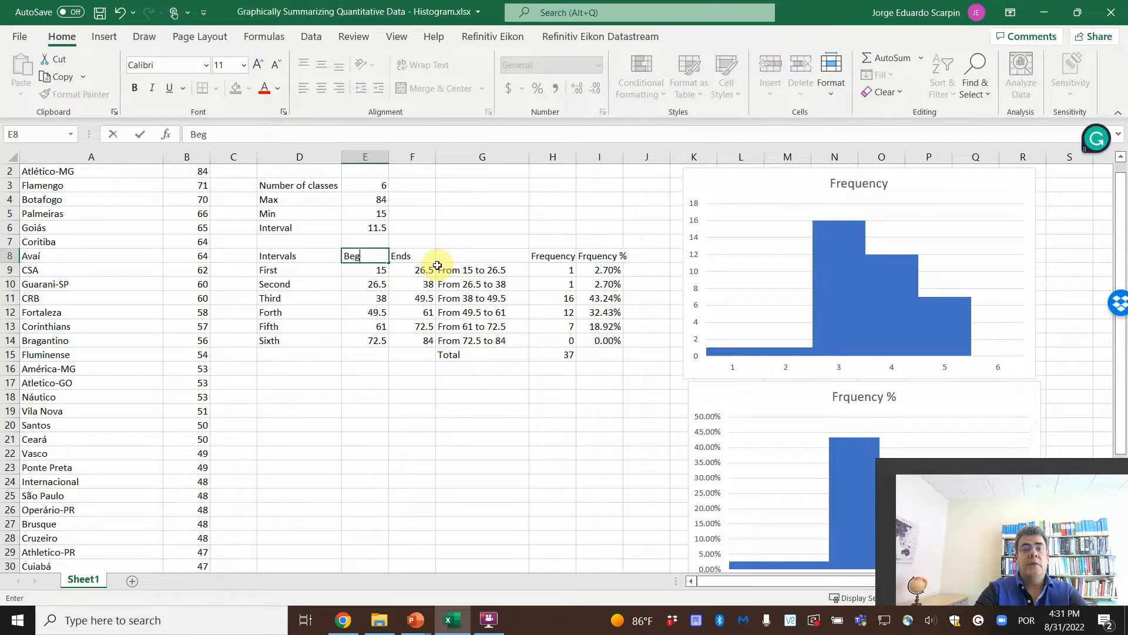
type("in")
key("Tab")
key("F2")
key("BackSpace")
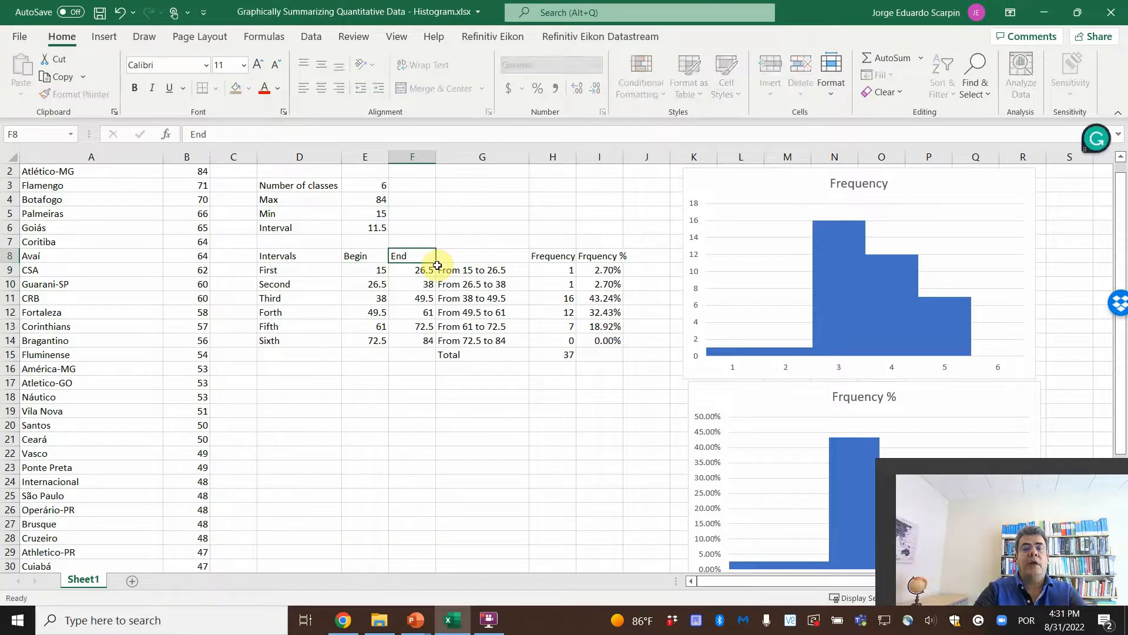
key("Return")
Rename the lower limit header in E8 to Start
key("Right")
key("Left")
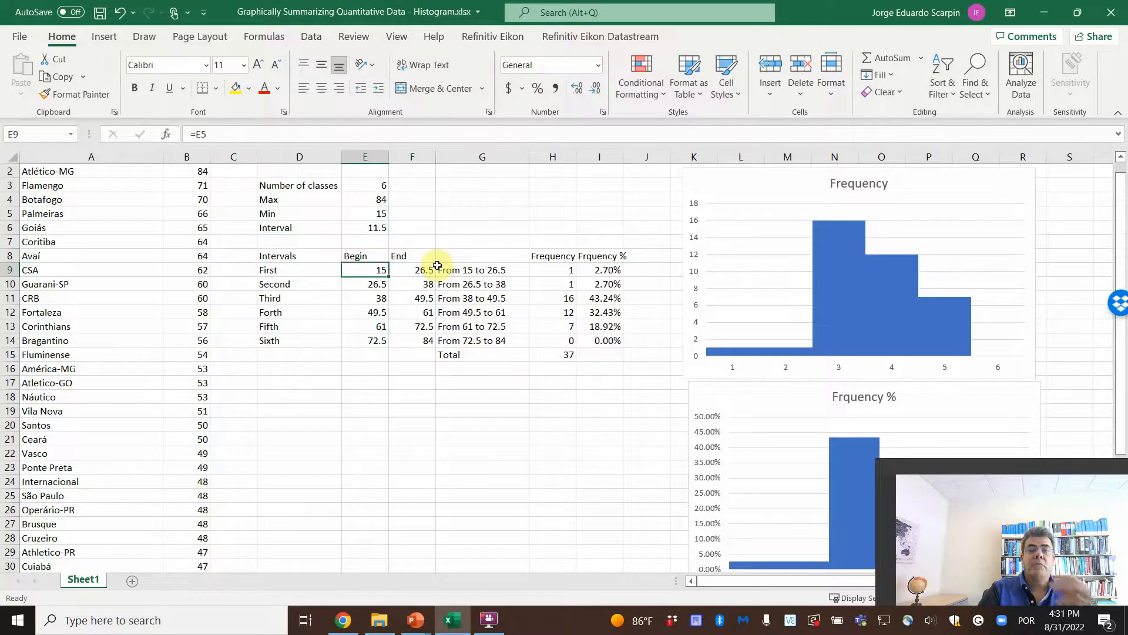
key("Up")
type("Start")
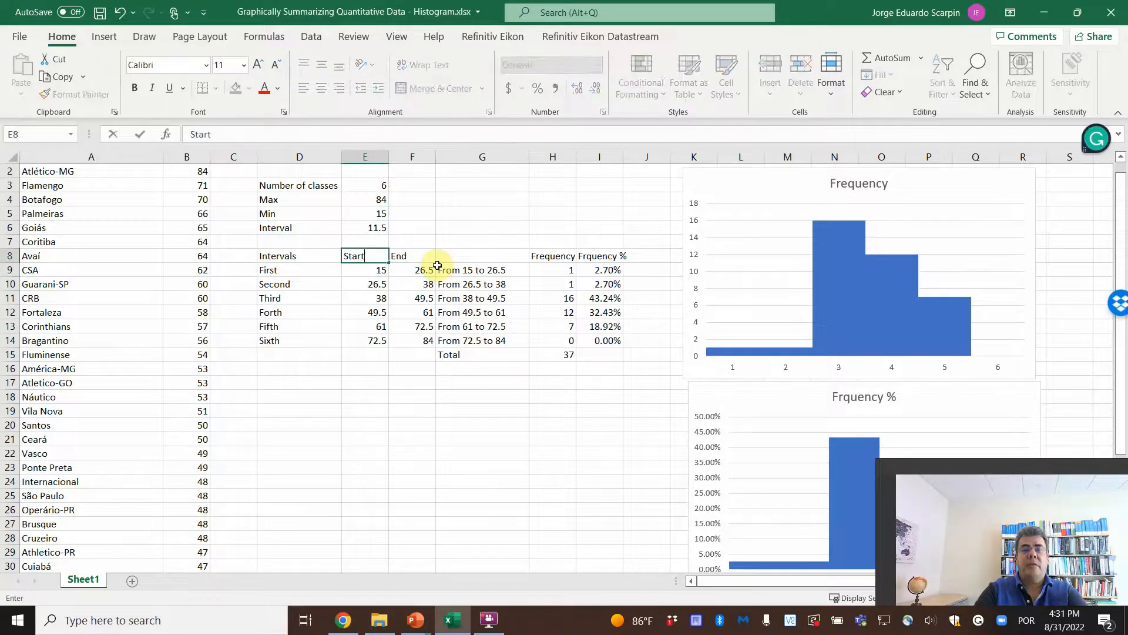
key("Return")
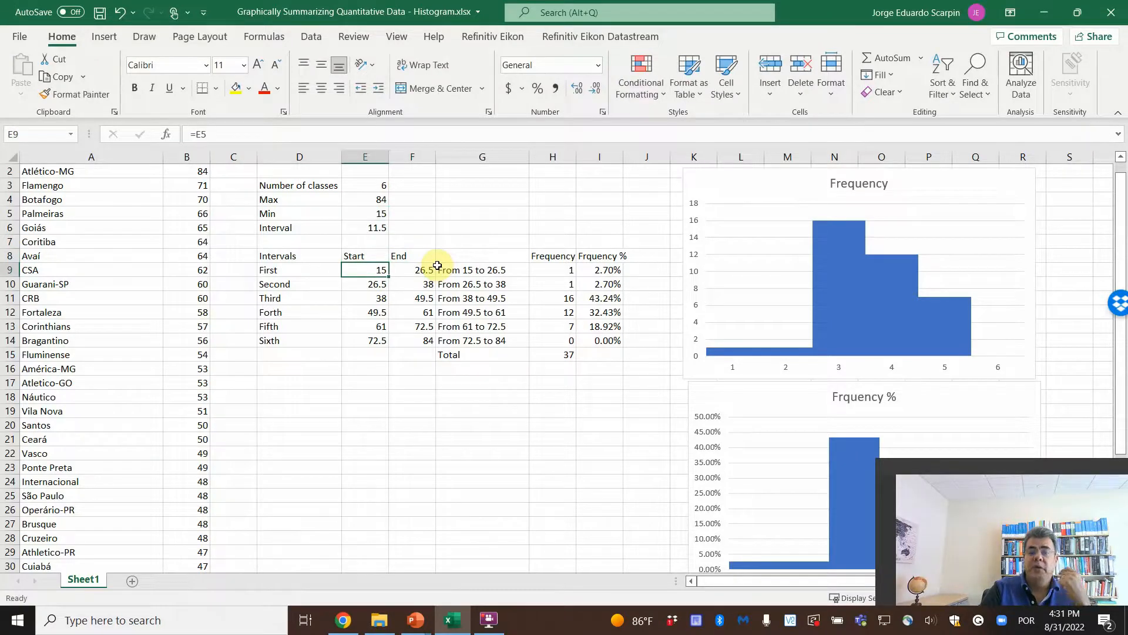
Set the first interval's end in F9 to its start plus the interval length, =E9+E6
key("Right")
type("=")
key("Left")
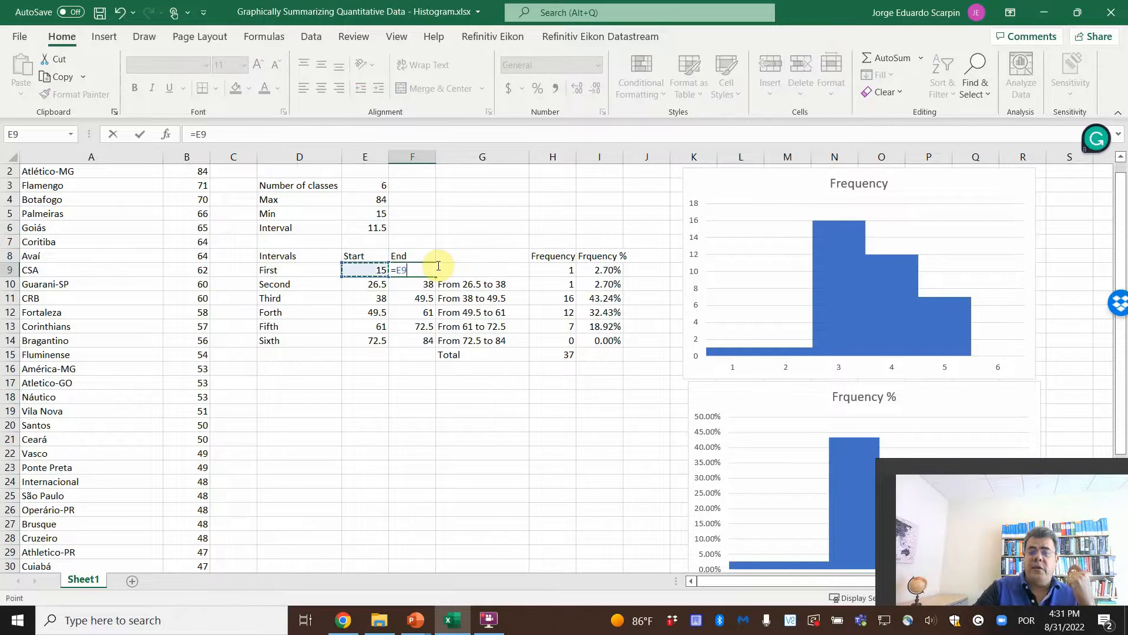
type("+")
key("Up")
key("Up")
key("Up")
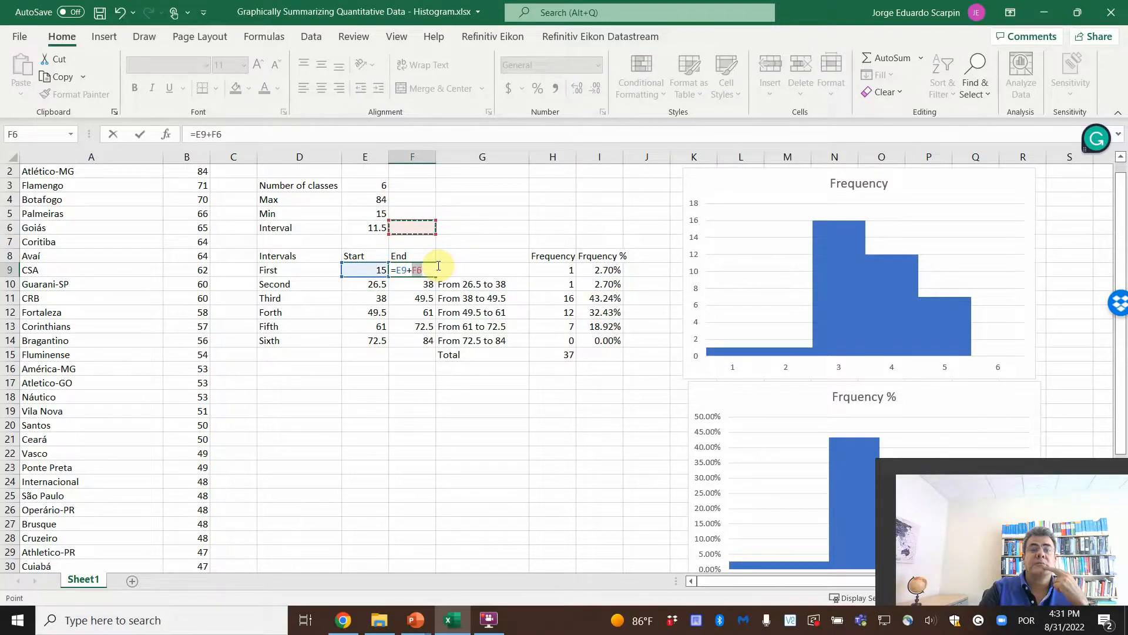
key("Left")
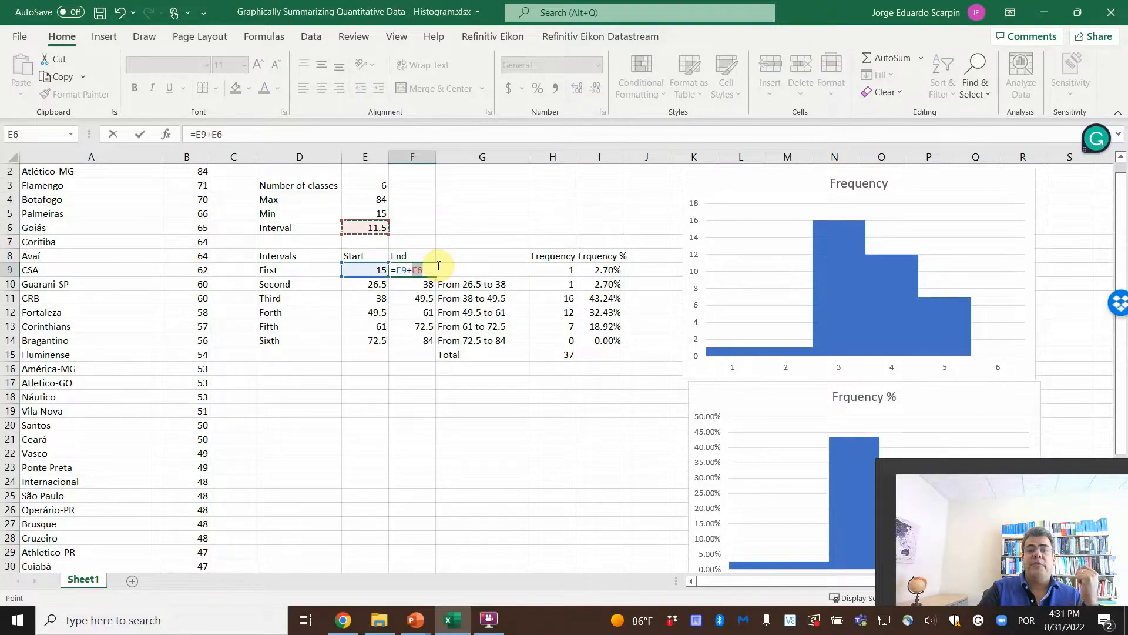
key("Return")
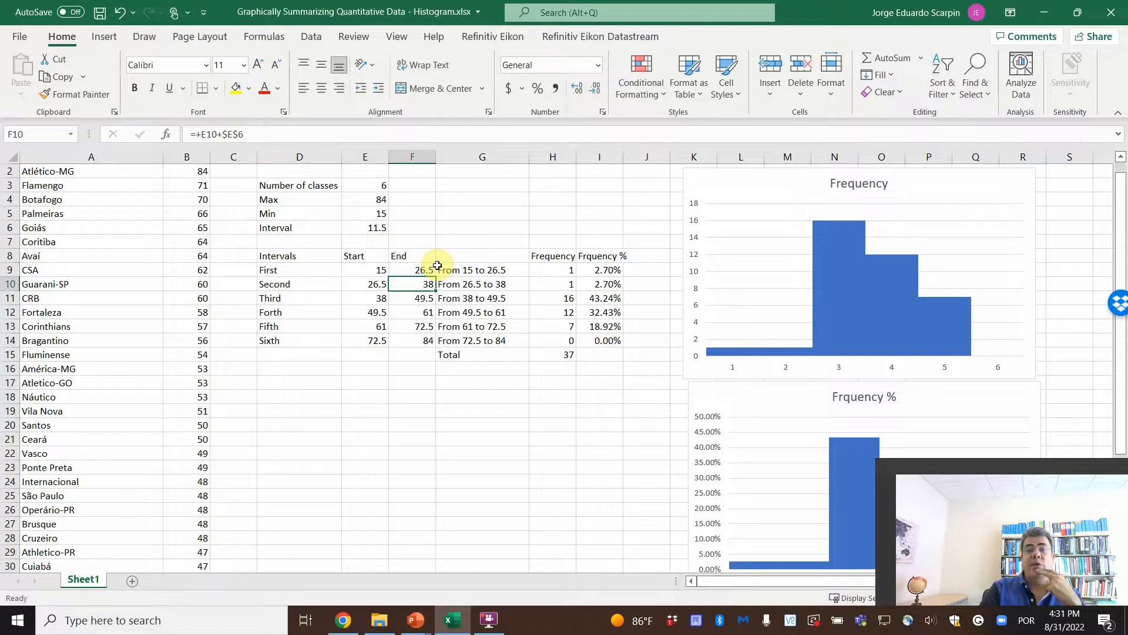
Review the formulas for the second interval's start and end in E10 and F10
key("Left")
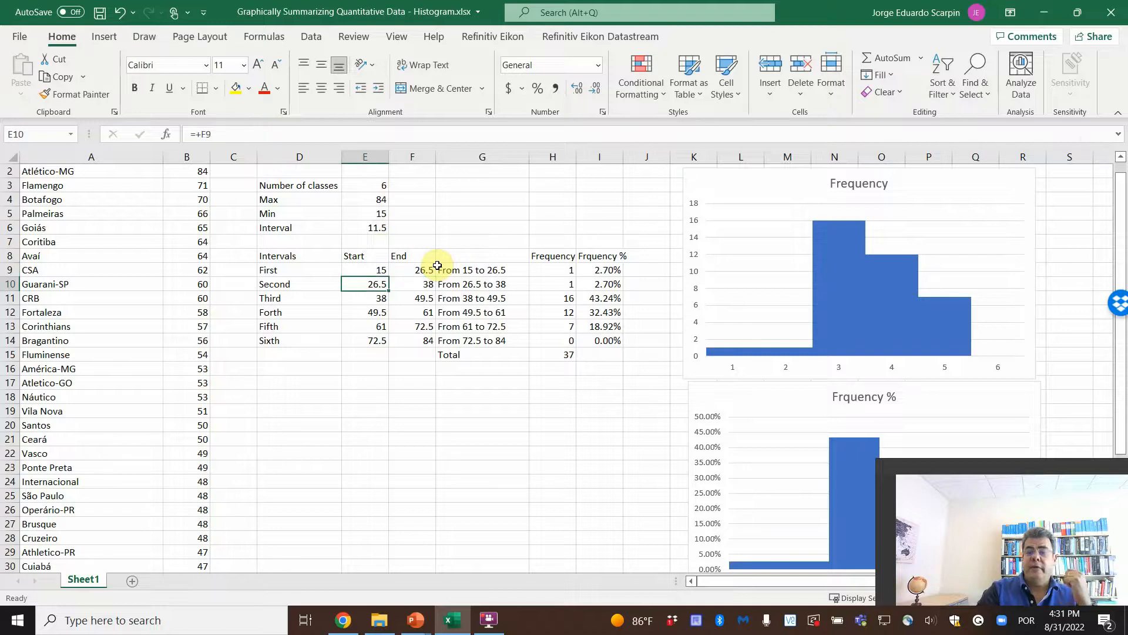
key("F2")
key("Return")
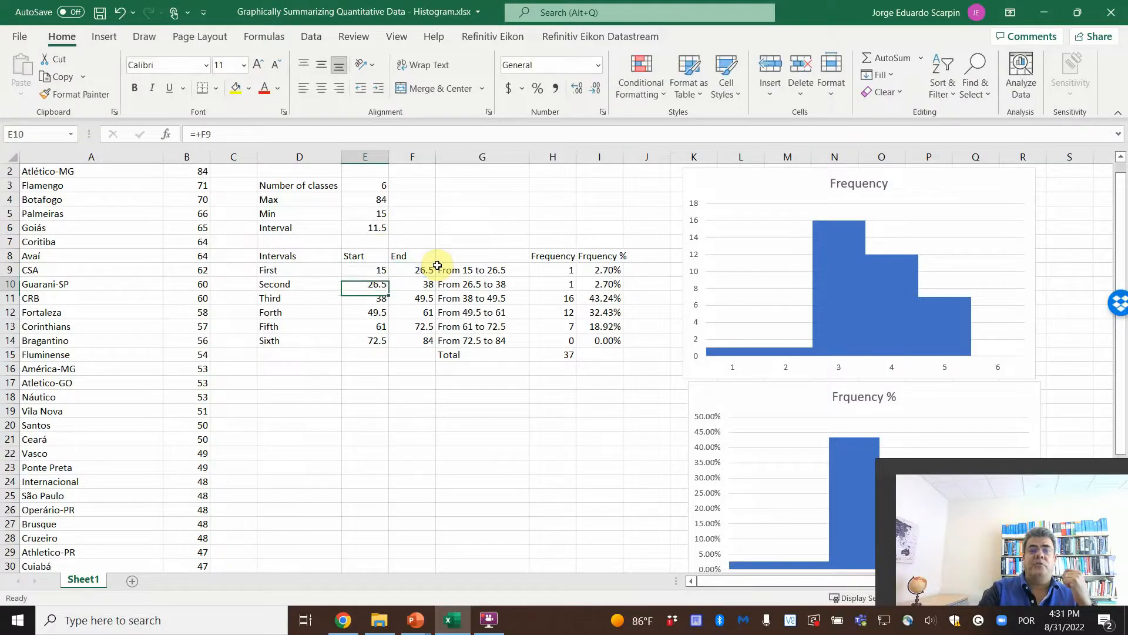
key("Right")
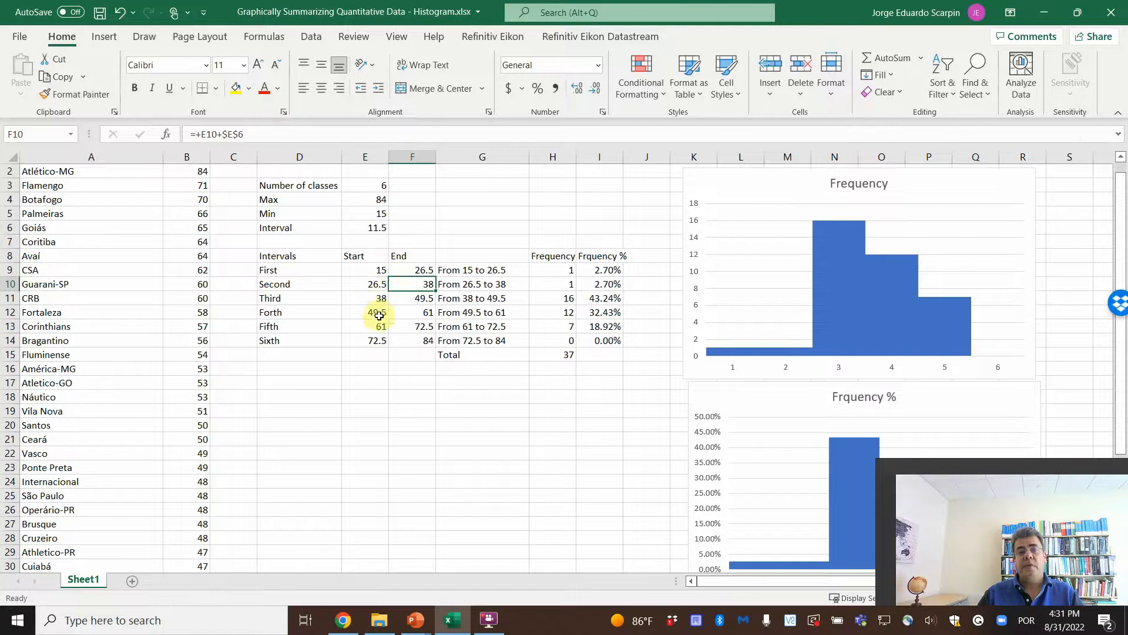
Replace the first interval's label in G9 with the formula ="Greater than "&E9&" and lower than "&F9
left_click(448, 274)
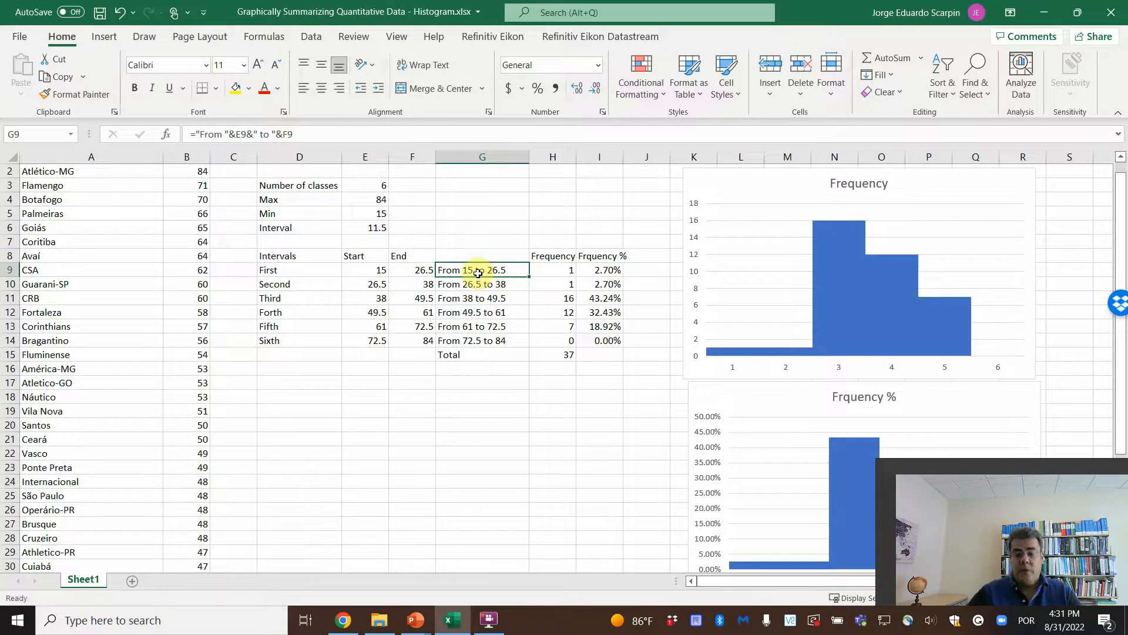
type("Greater than")
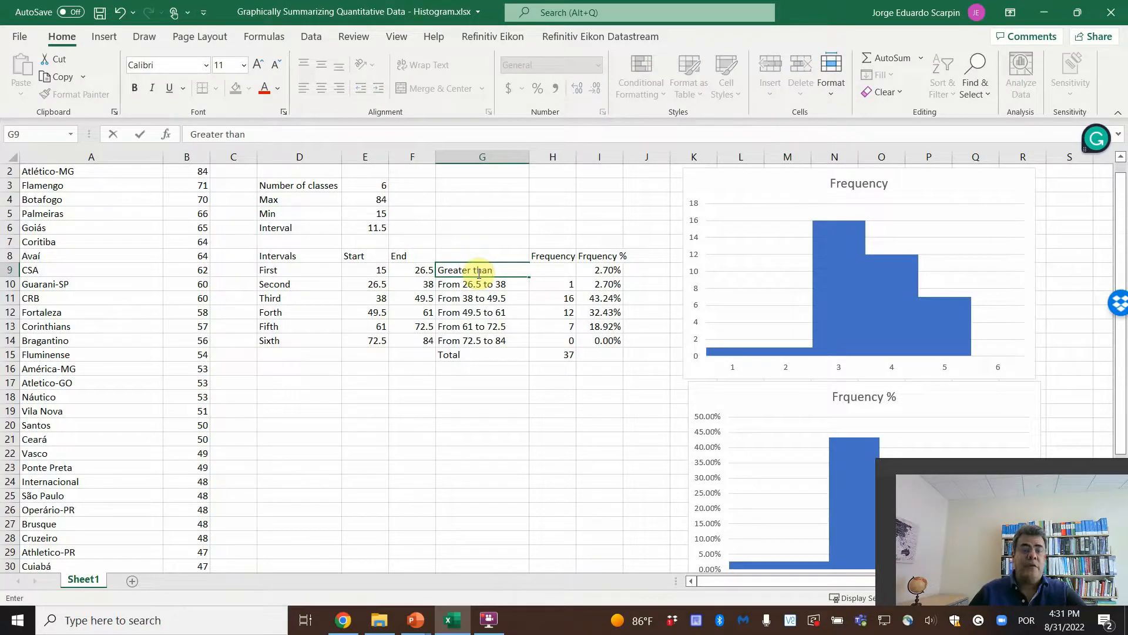
key("Escape")
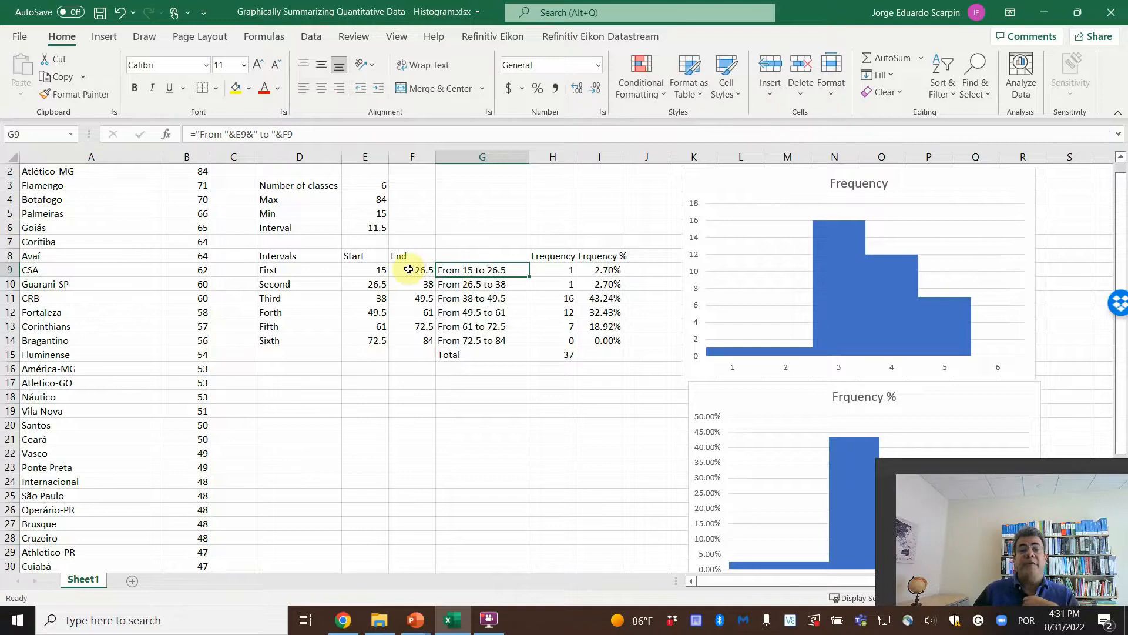
type("=")
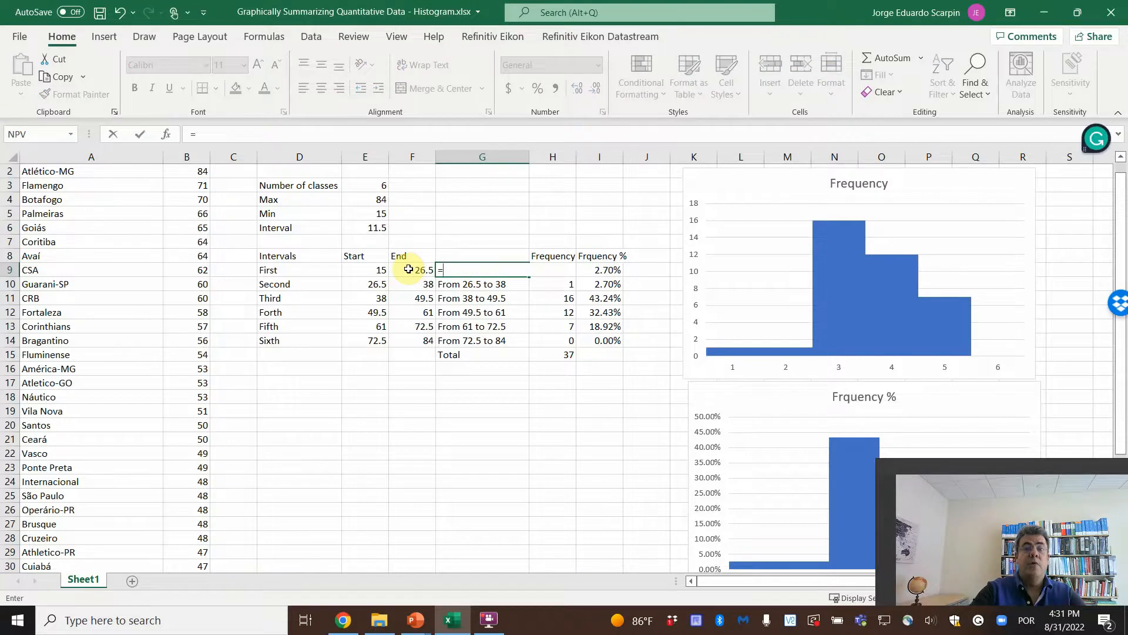
type("\"Greater than")
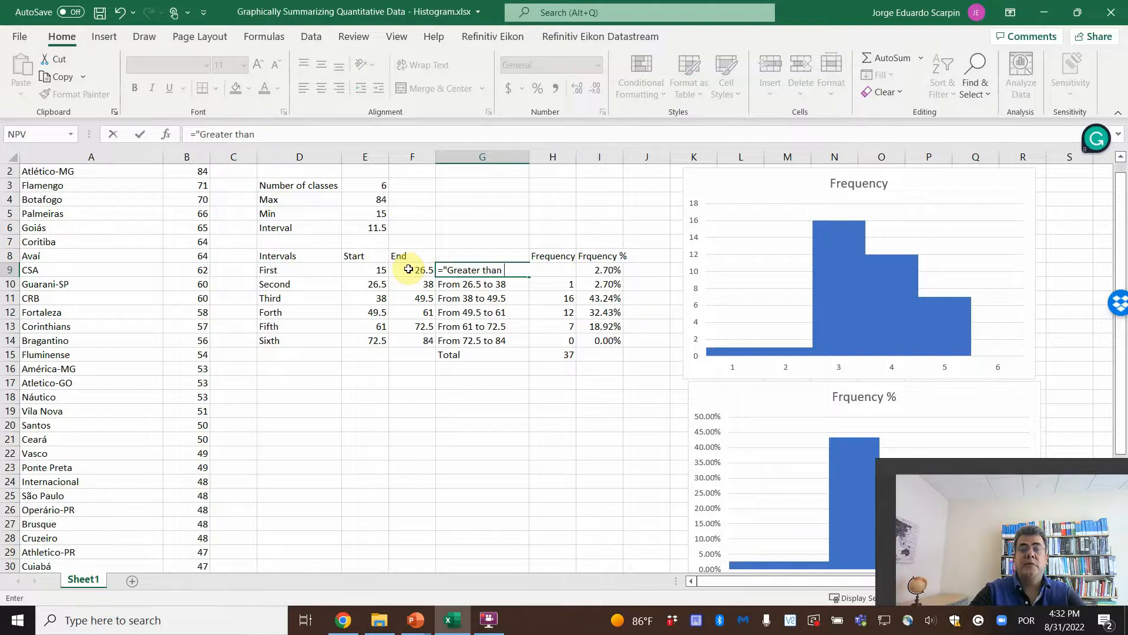
type(" \"&")
key("Left")
key("Left")
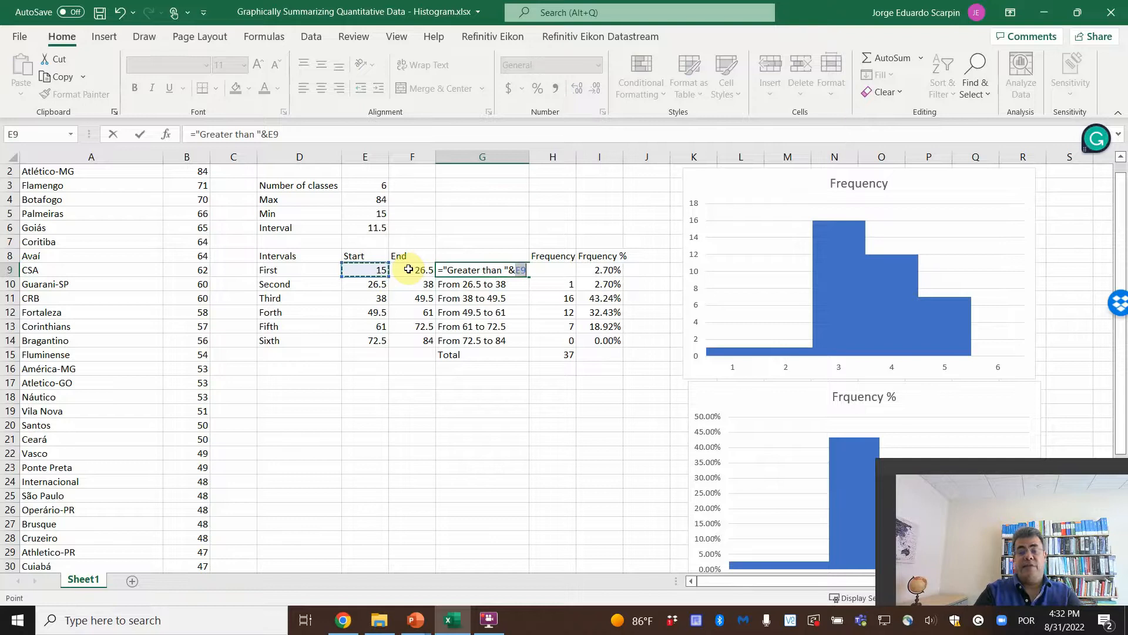
type("&")
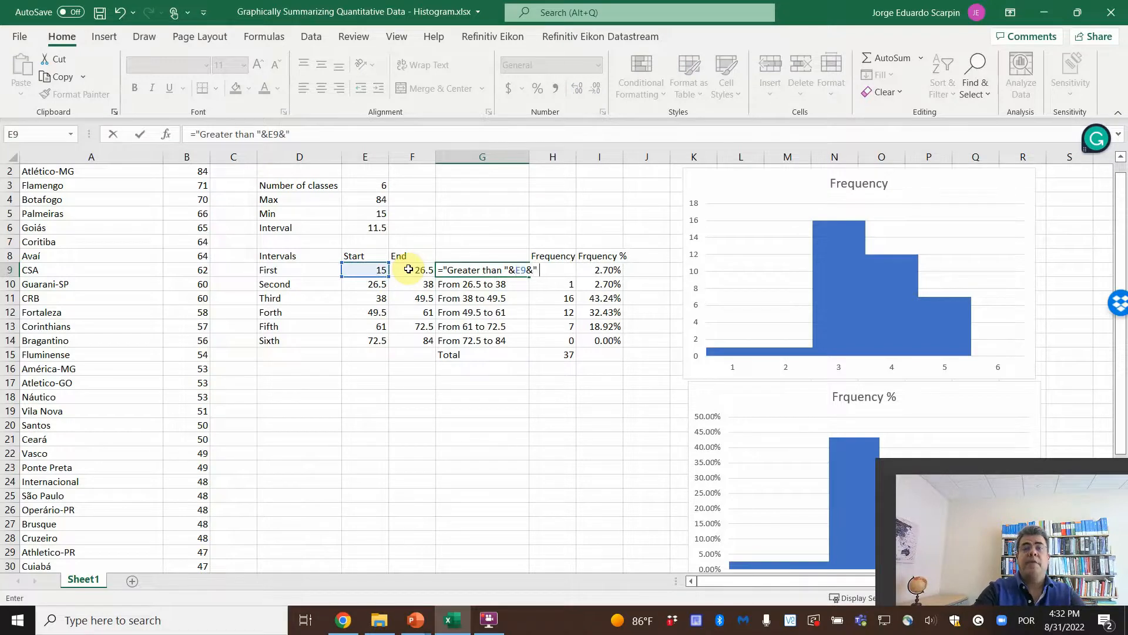
type("\" and lower tha")
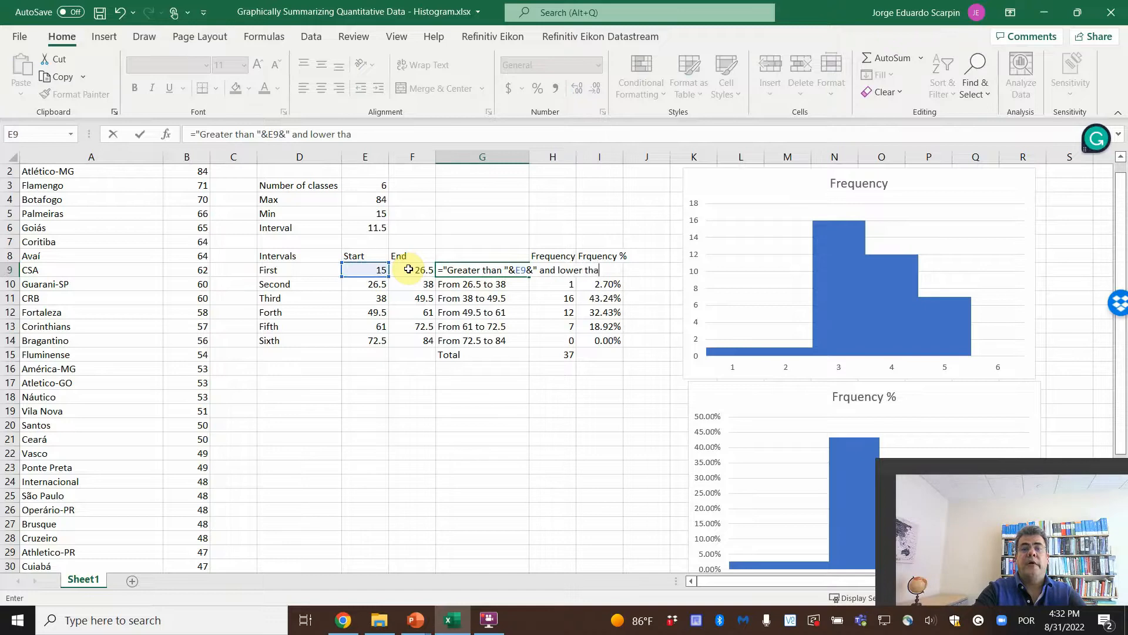
type("n \"")
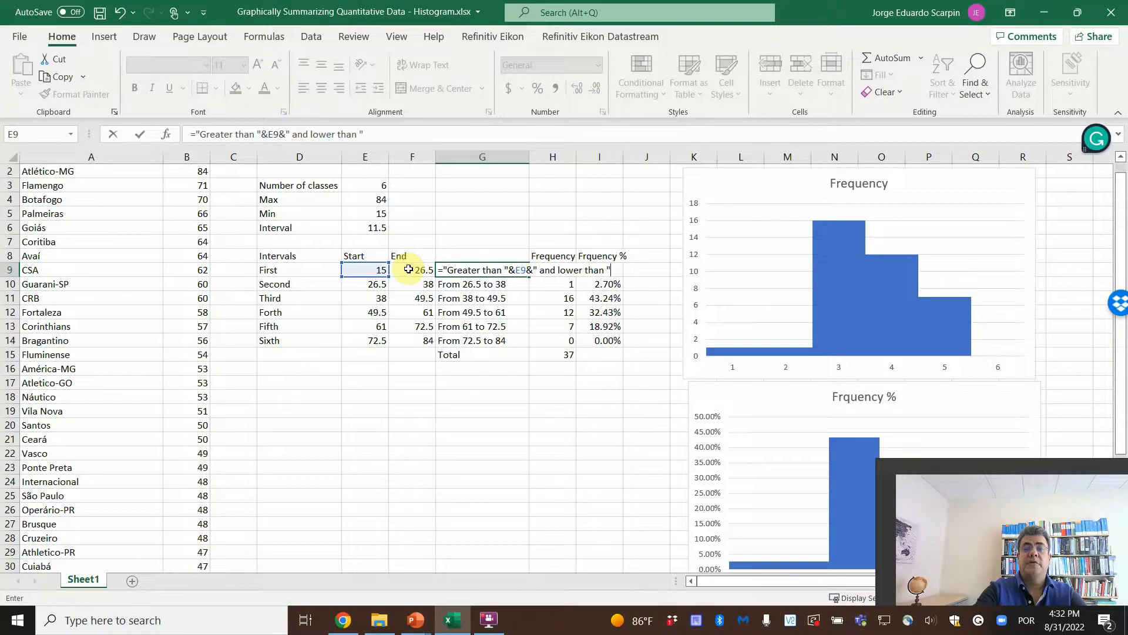
type("&")
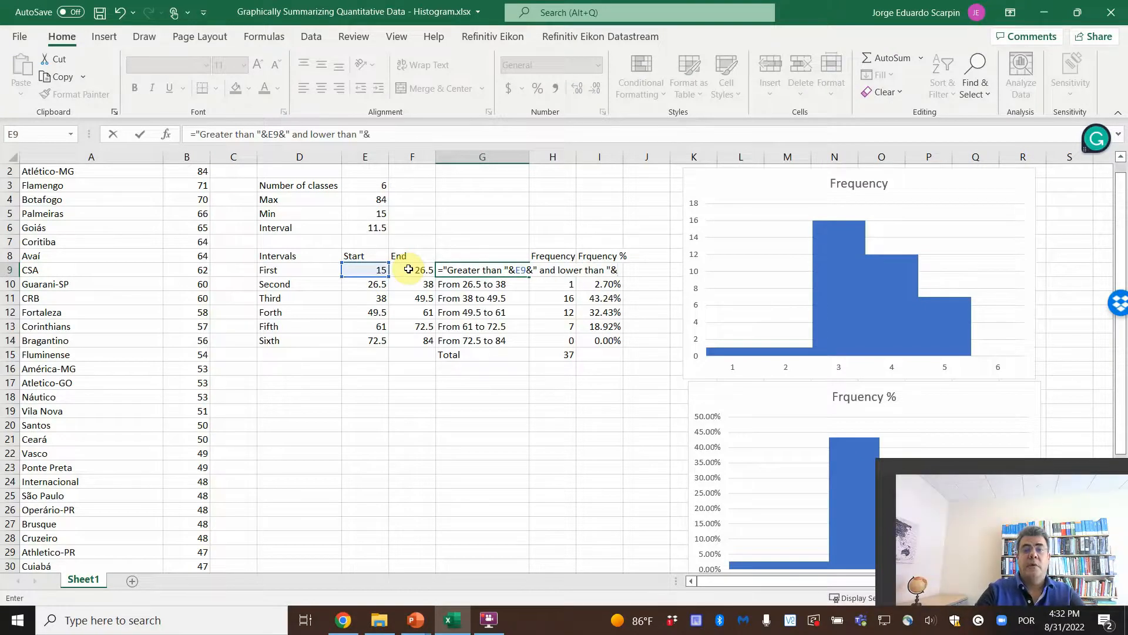
left_click(409, 269)
key("Return")
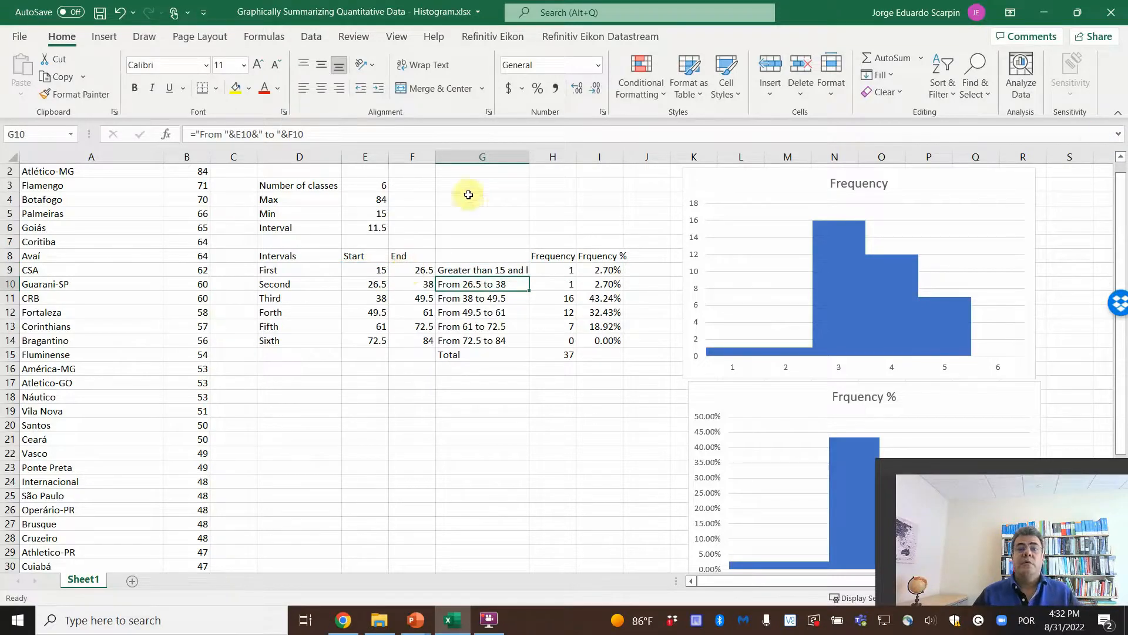
Fit column G to its contents and fill the G9 label formula down through G14
double_click(531, 155)
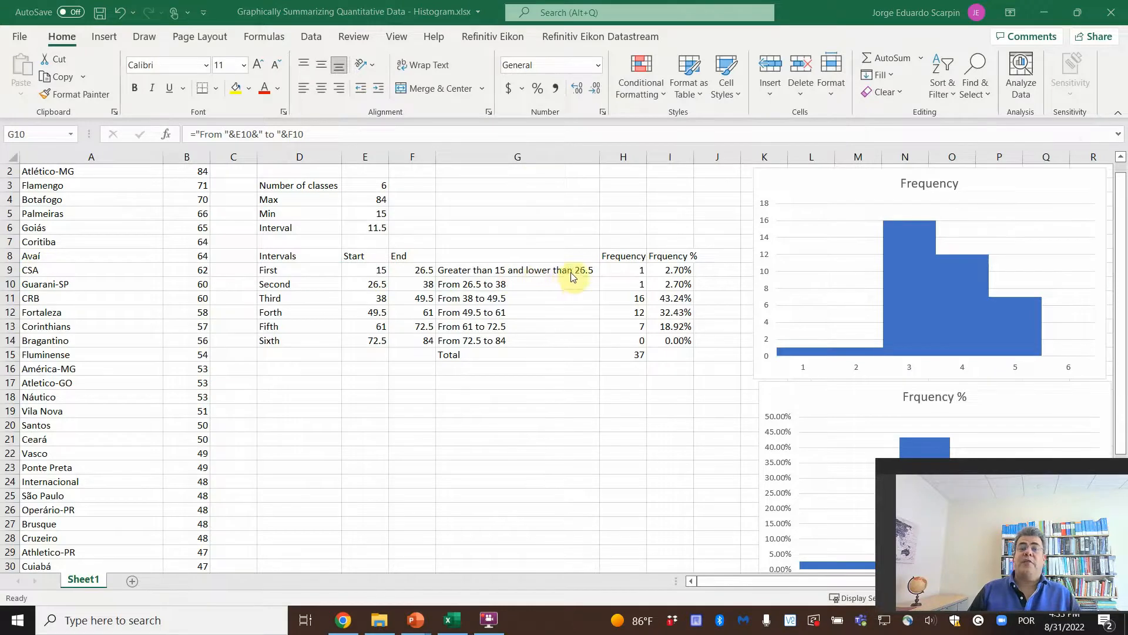
left_click(589, 271)
left_click_drag(597, 275, 592, 339)
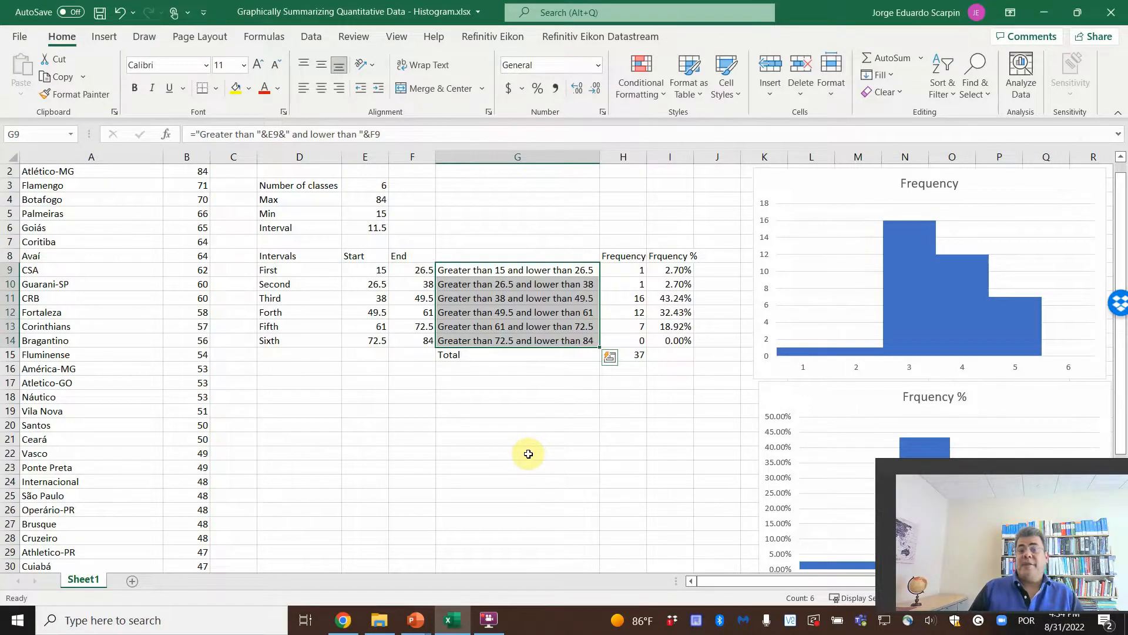
Begin a COUNTIFS formula in H9 with absolute range $B$2:$B$41 and the first criterion ">"&E9
left_click(627, 266)
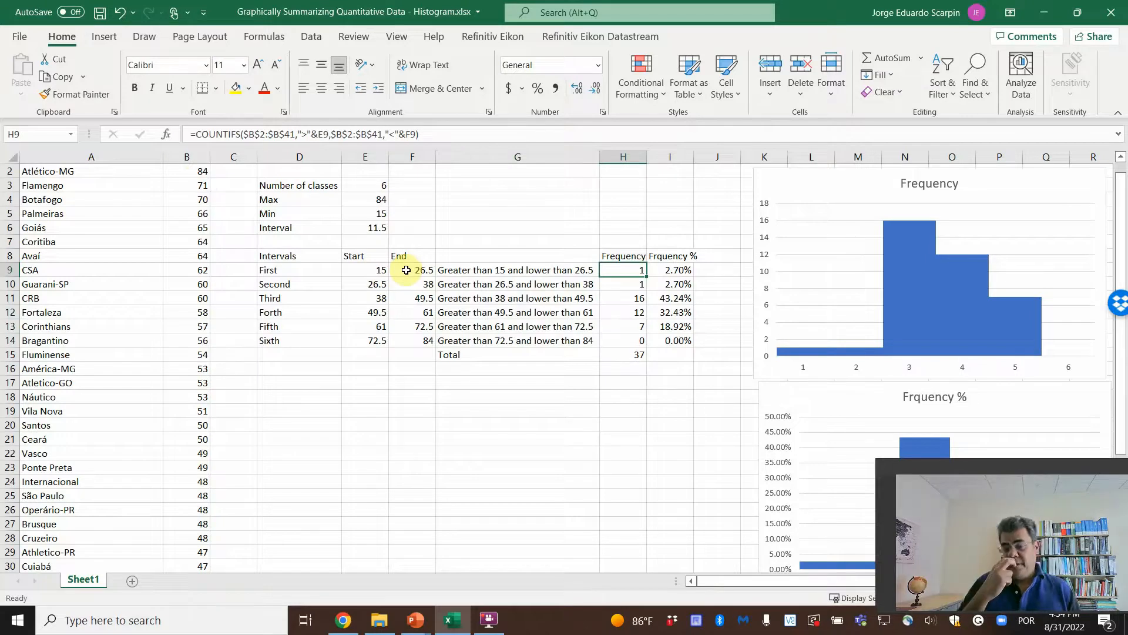
type("=cou")
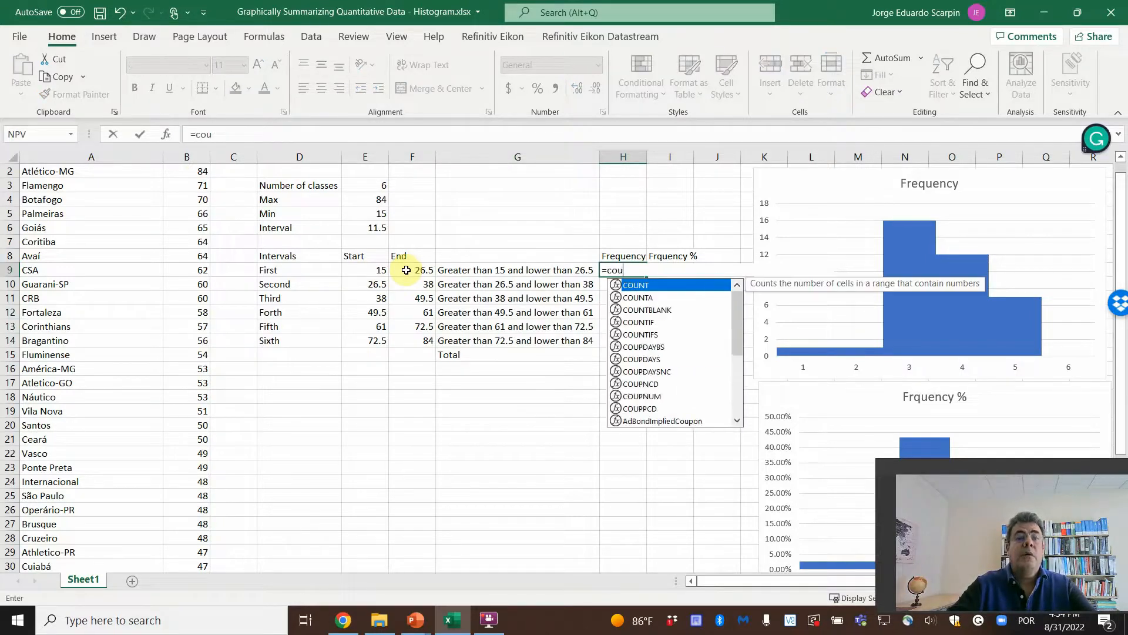
type("ntifs")
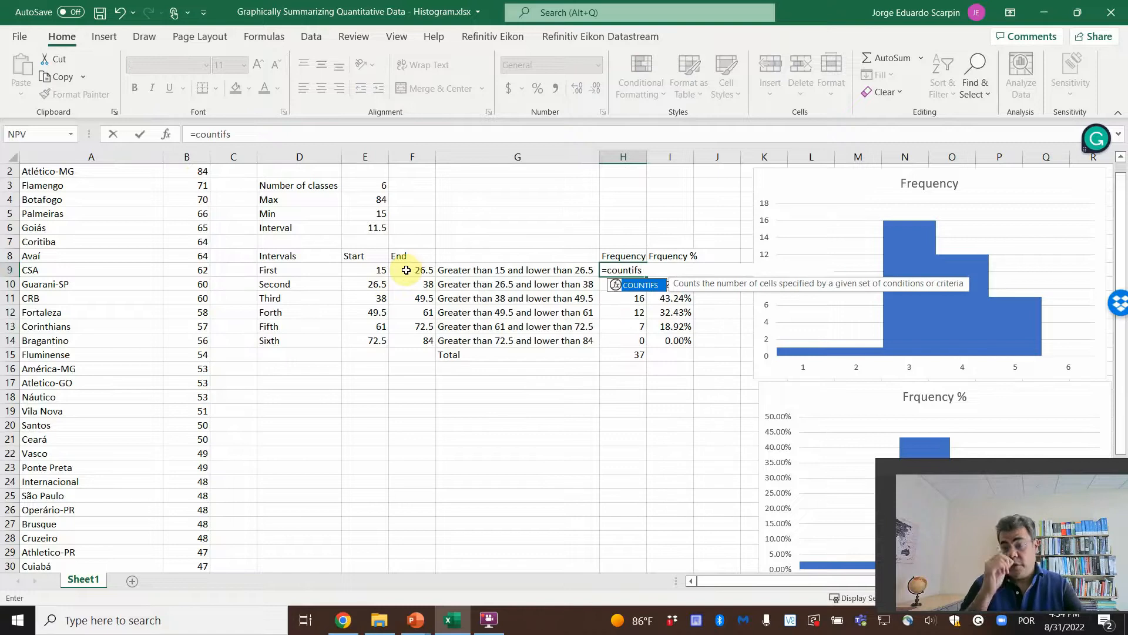
type("(")
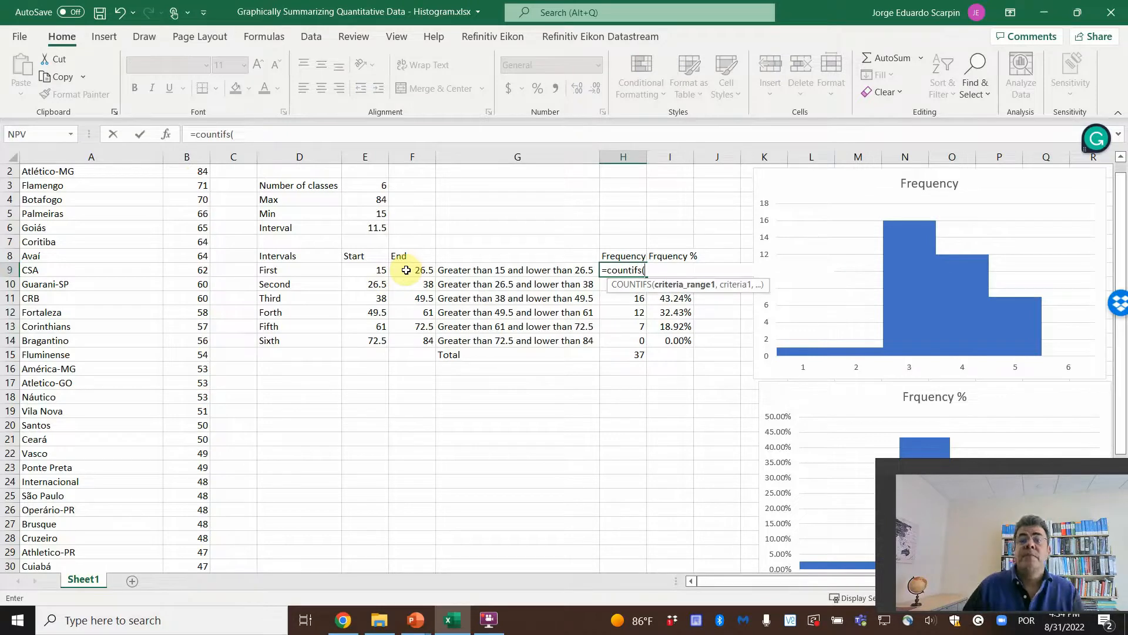
scroll(184, 242, "up", 1)
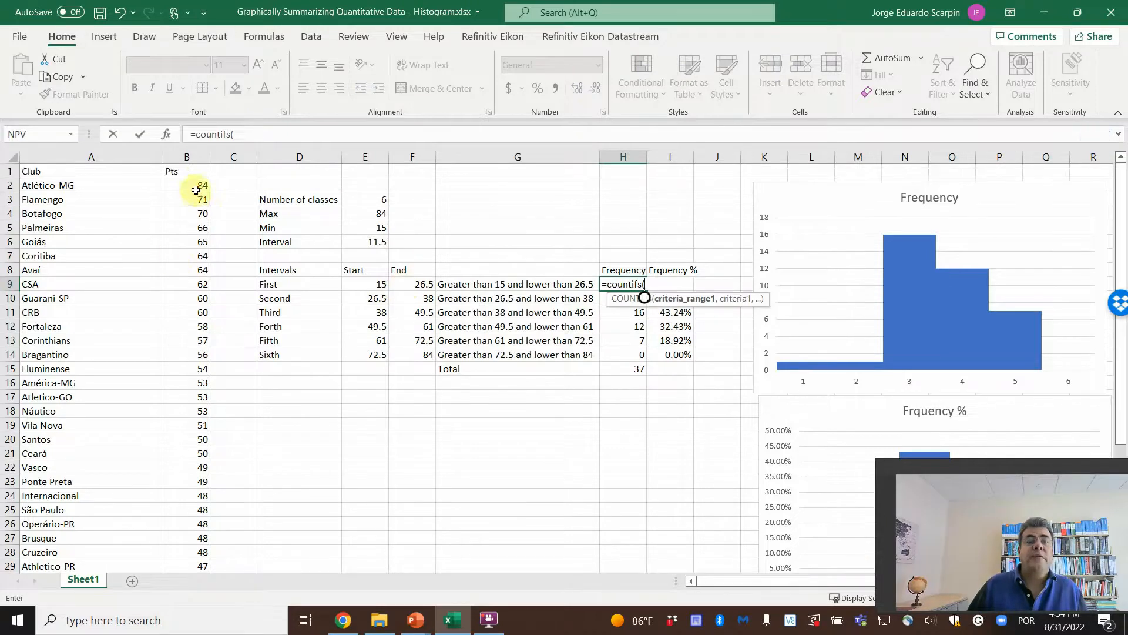
left_click_drag(197, 187, 195, 527)
scroll(404, 349, "up", 4)
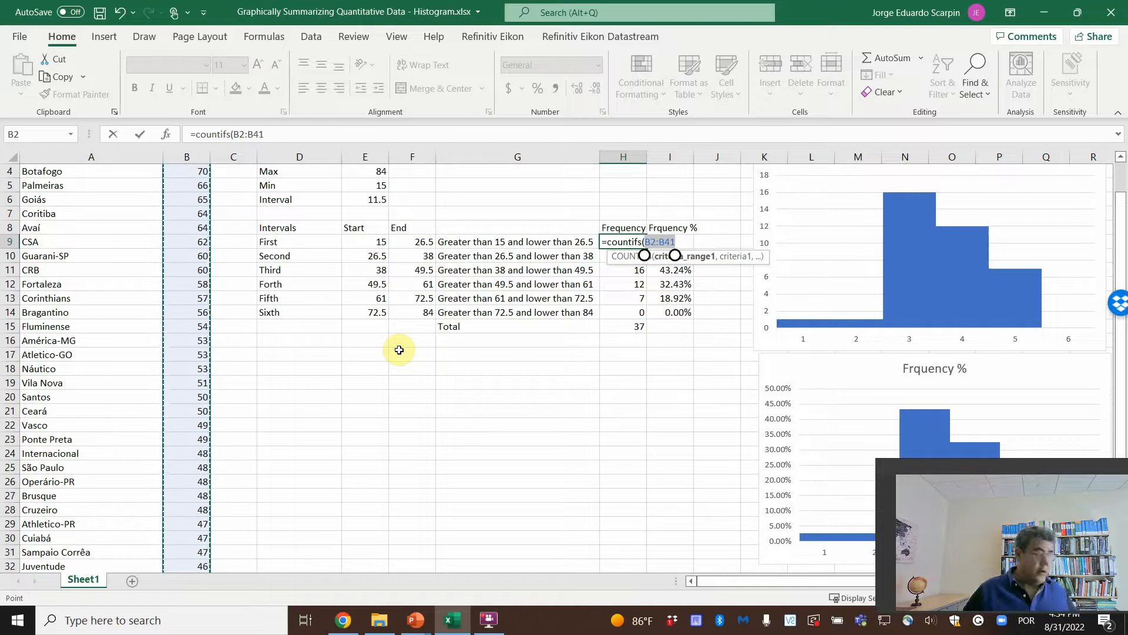
key("F4")
type(",\">")
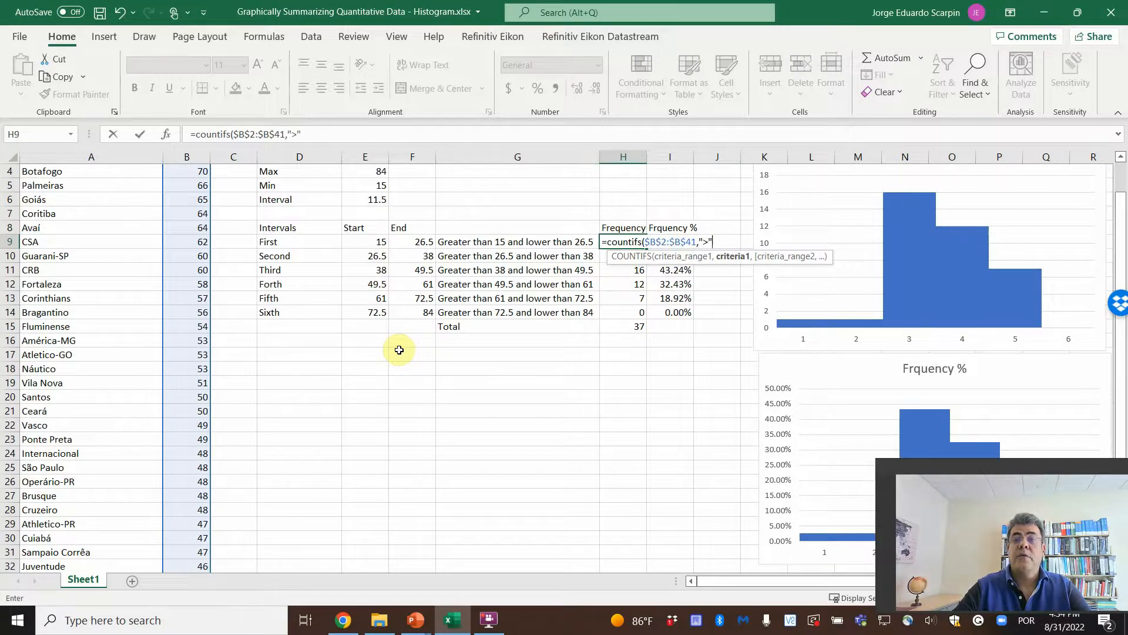
type("&")
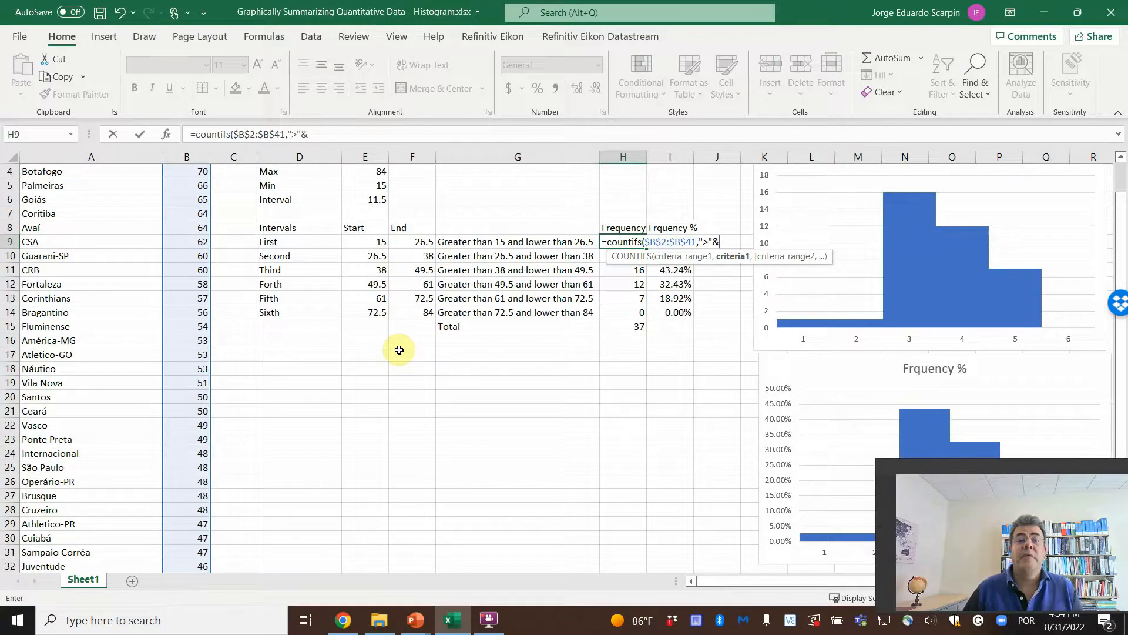
left_click(371, 243)
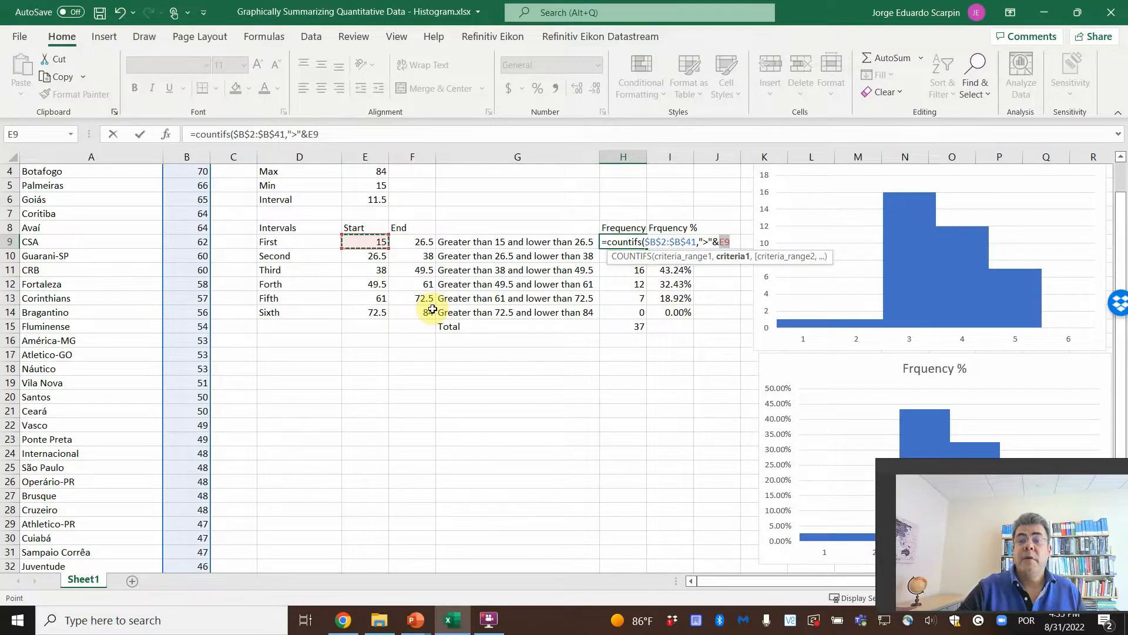
Complete the H9 COUNTIFS with absolute range $B$2:$B$41 and second criterion "<"&F9, and fill it down through H14
type(",")
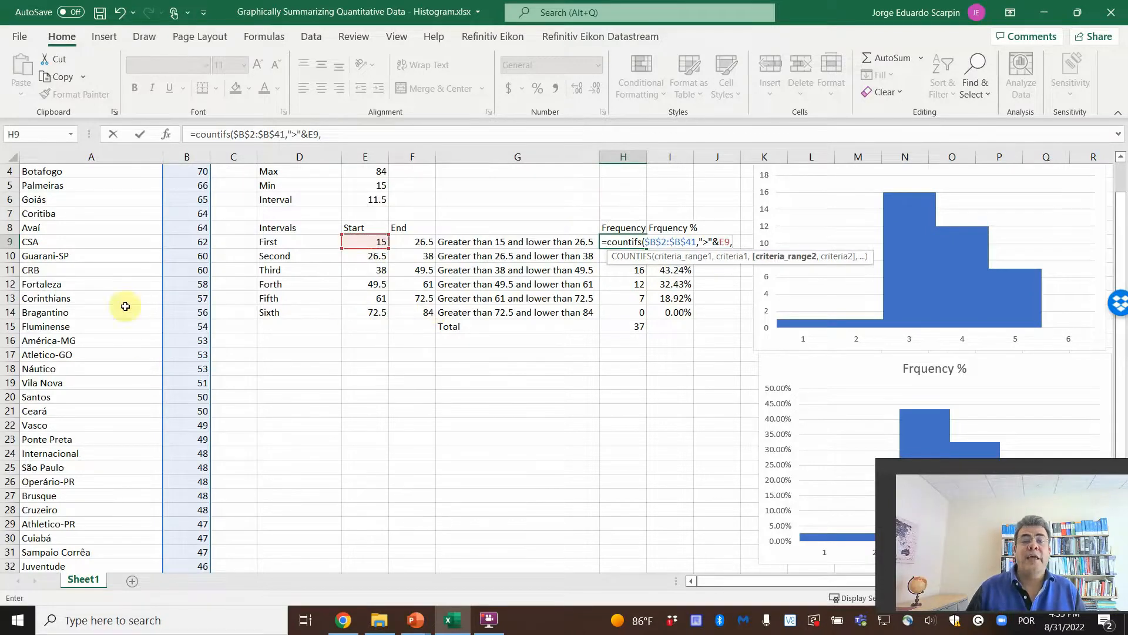
scroll(194, 288, "up", 1)
left_click_drag(210, 187, 186, 530)
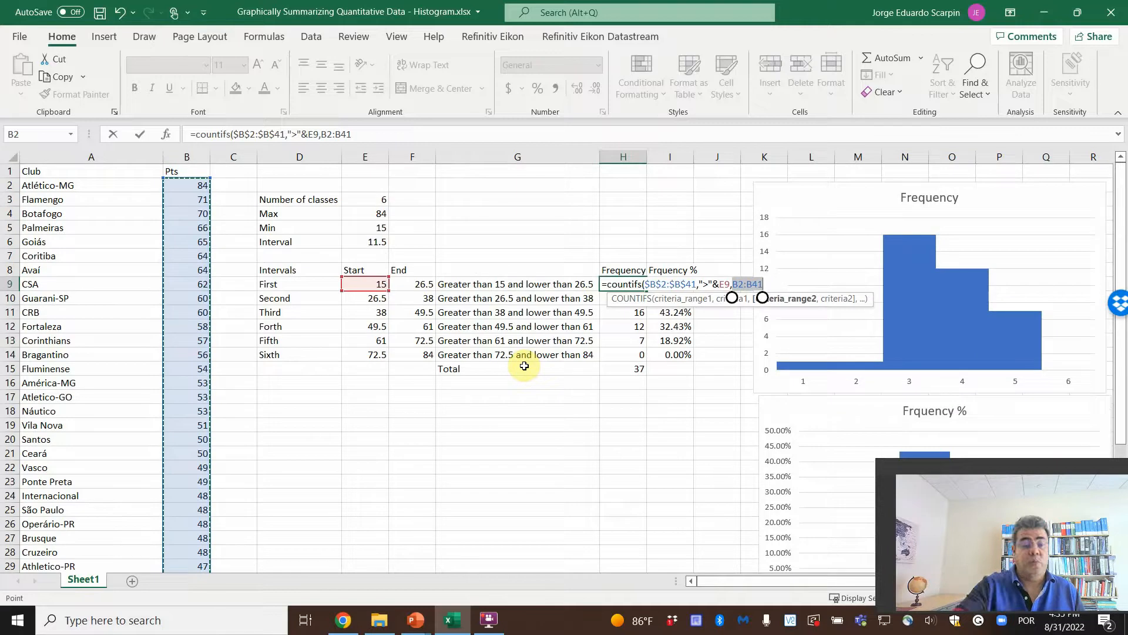
key("F4")
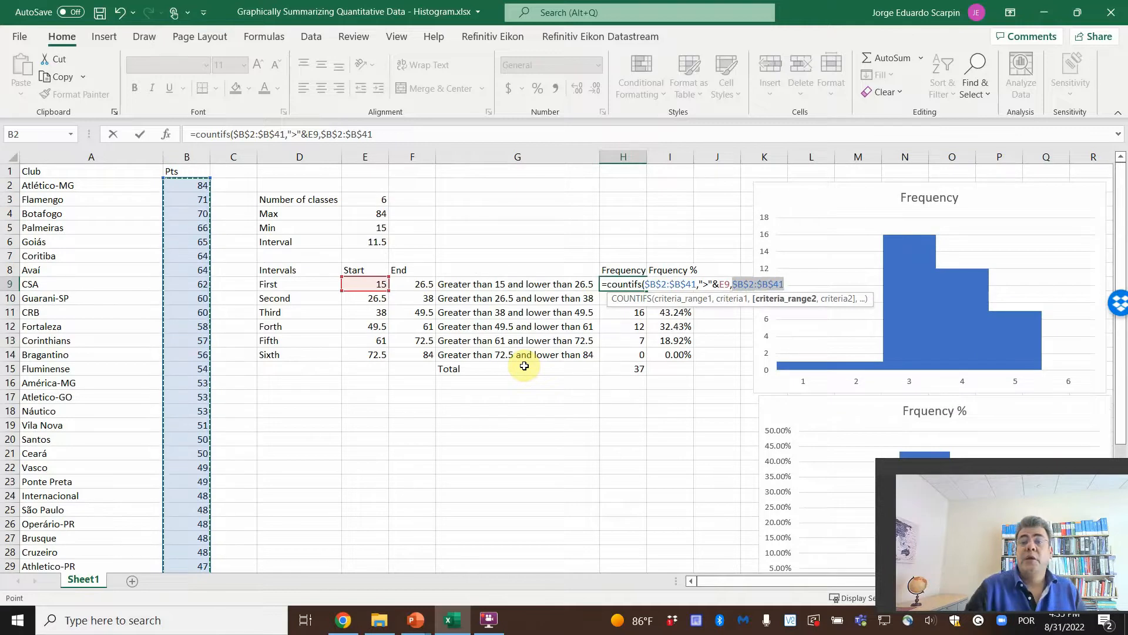
type(",")
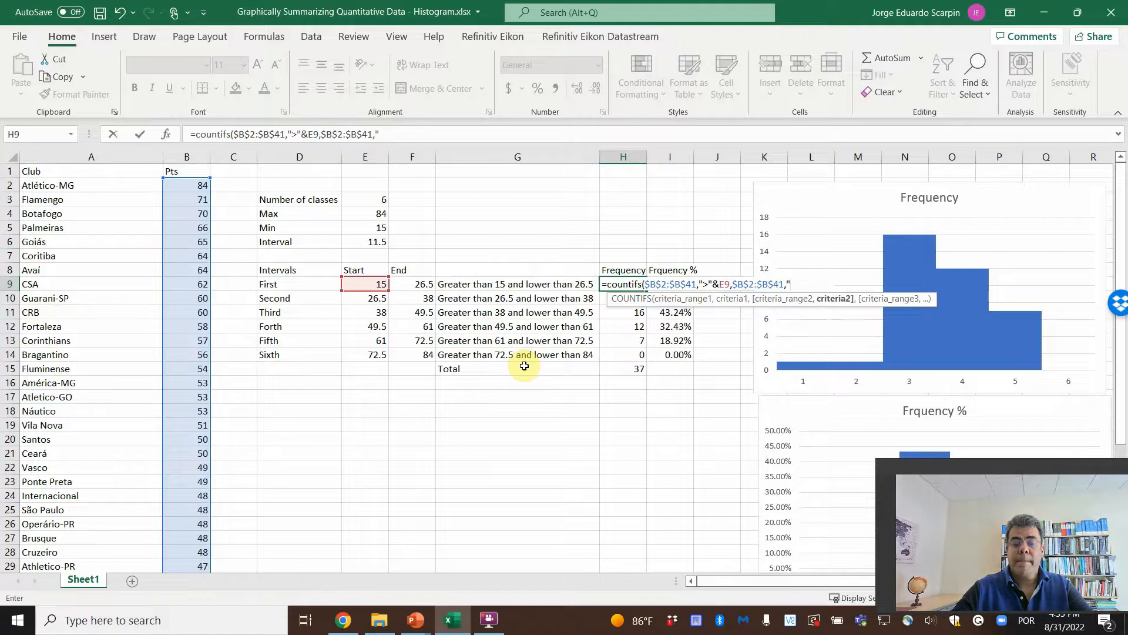
type("\"<")
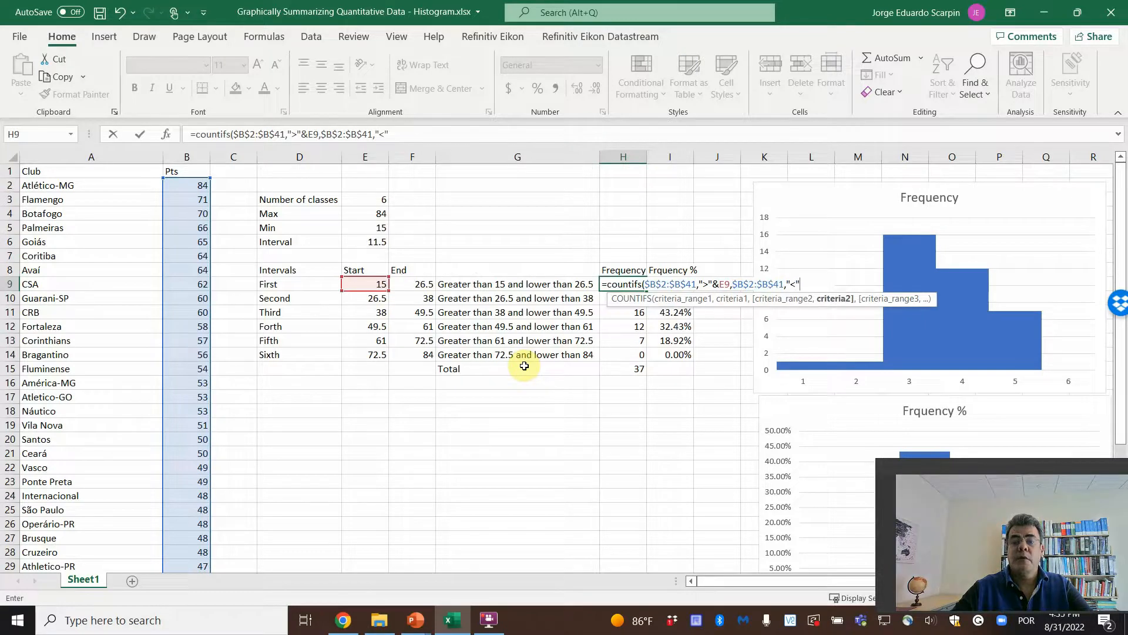
type("\"&")
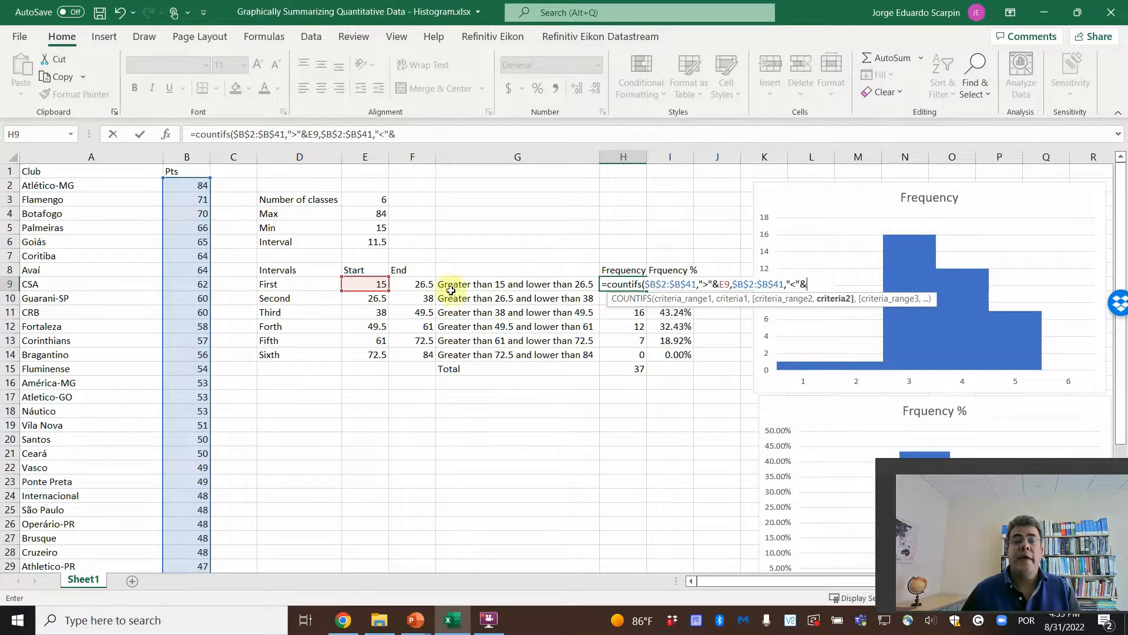
left_click(423, 285)
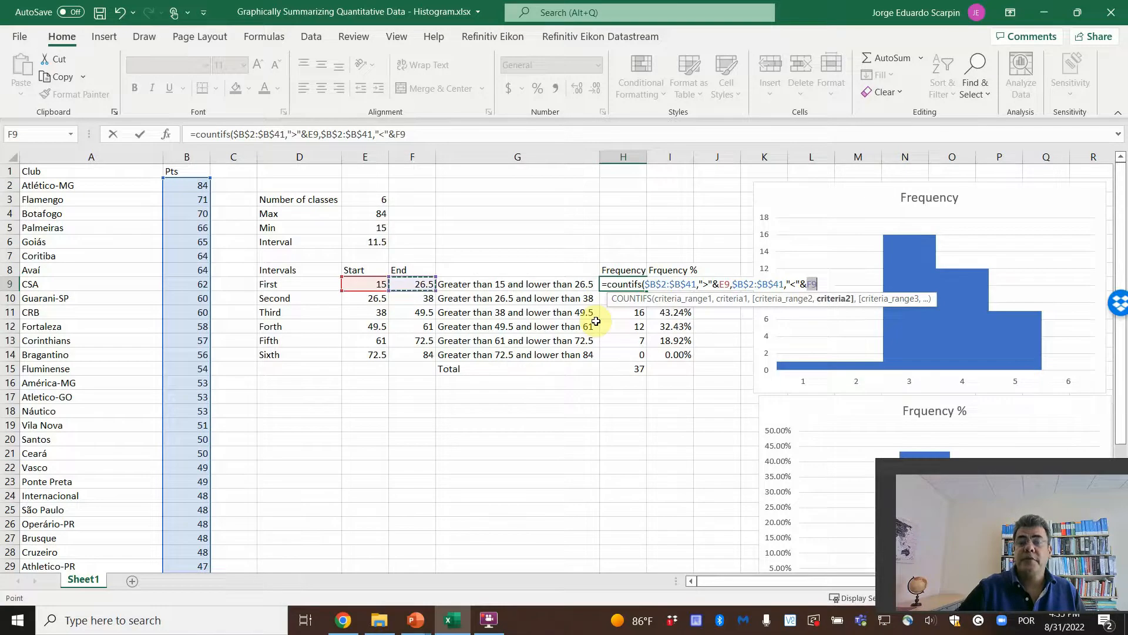
type(")")
key("Return")
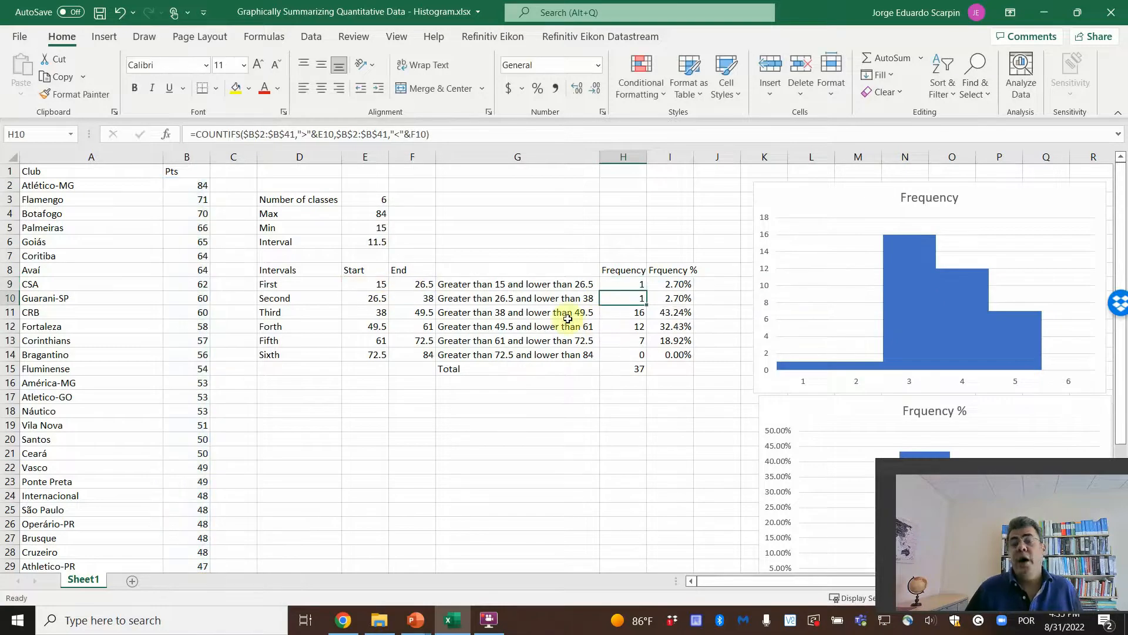
left_click(627, 284)
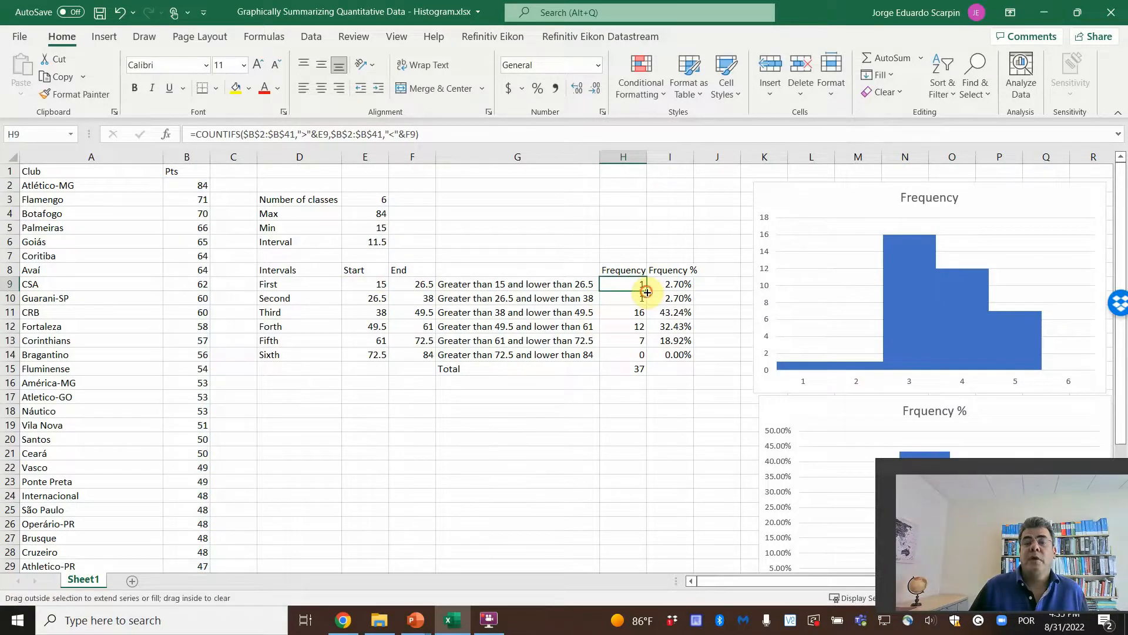
left_click_drag(647, 292, 640, 358)
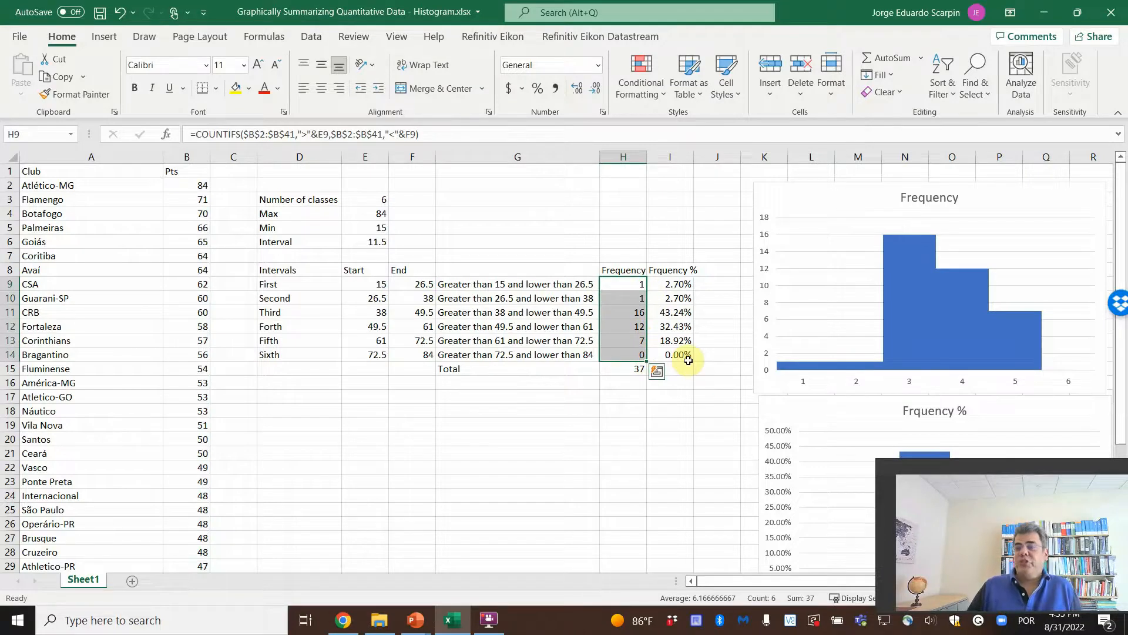
Delete the existing Frequency and Frquency % charts
left_click(829, 190)
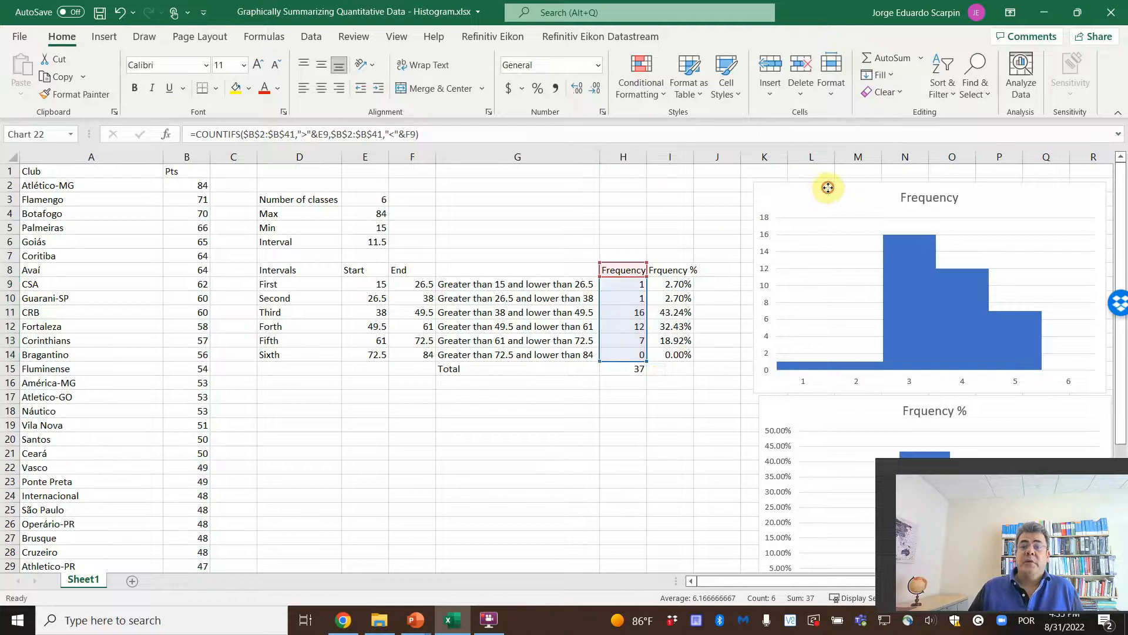
key("Delete")
left_click(818, 423)
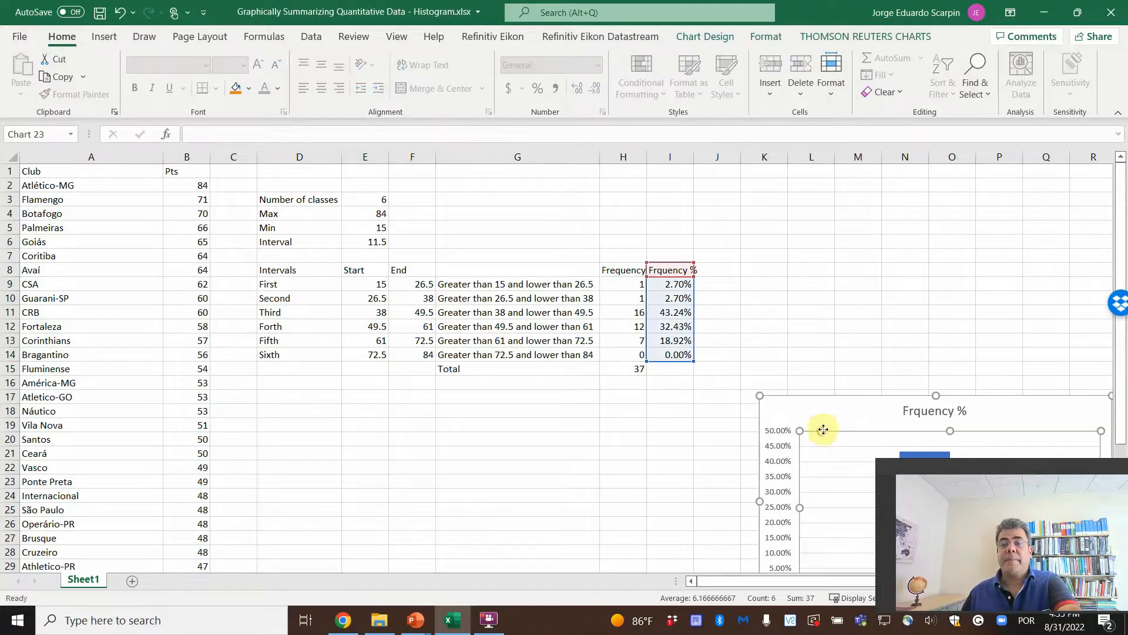
key("Delete")
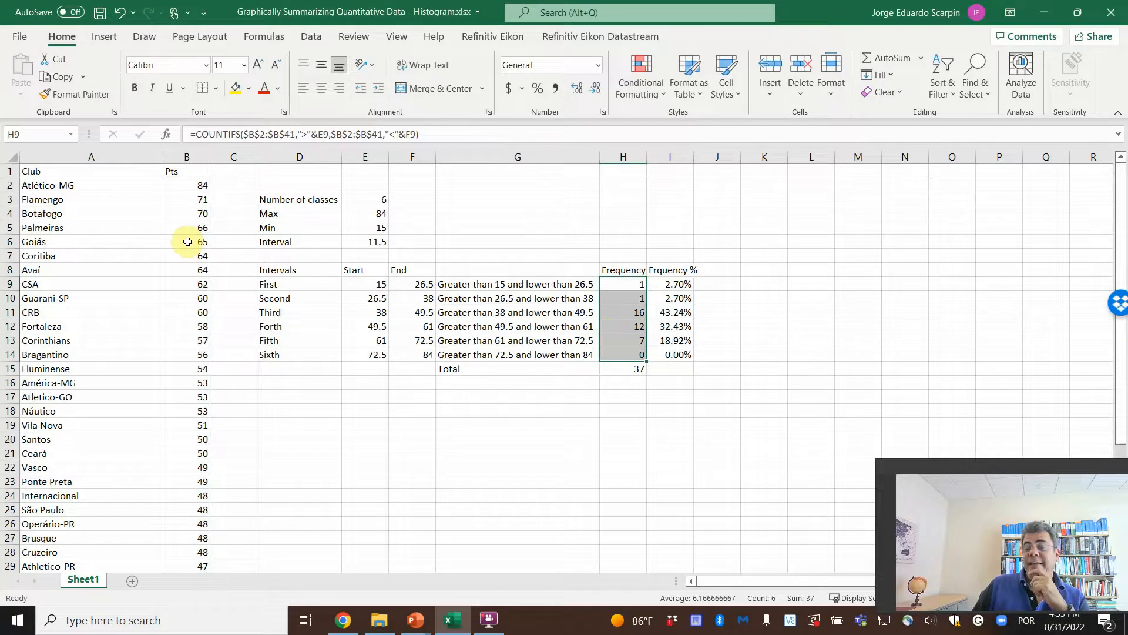
Check the total formula in H15 and try changing the second COUNTIFS criterion in H9 to "<="&F9
left_click(622, 368)
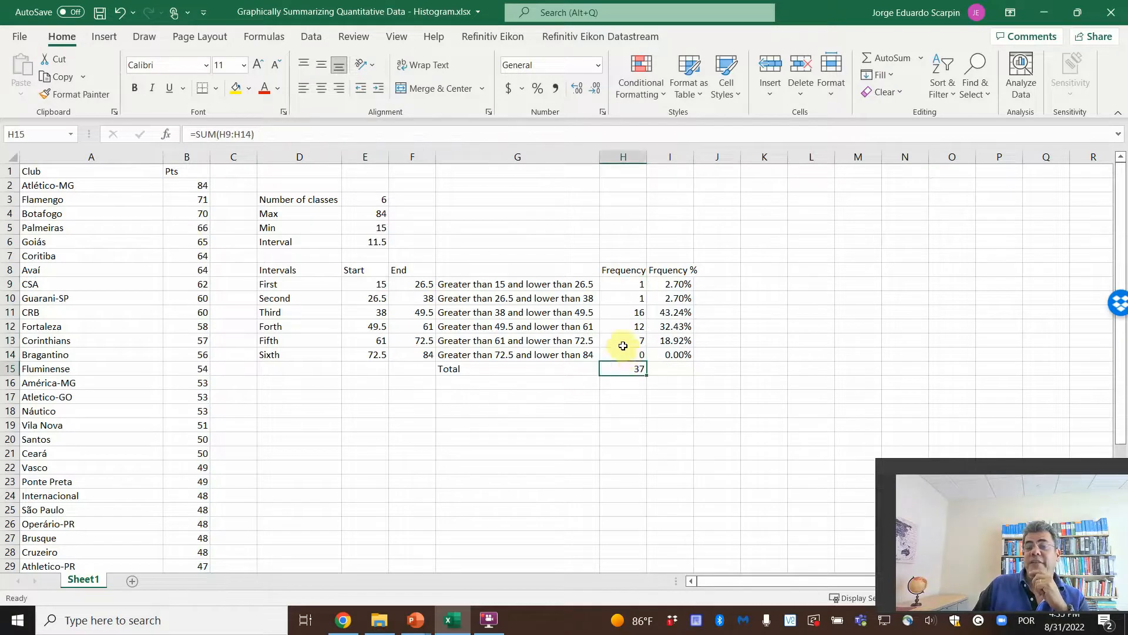
left_click(627, 286)
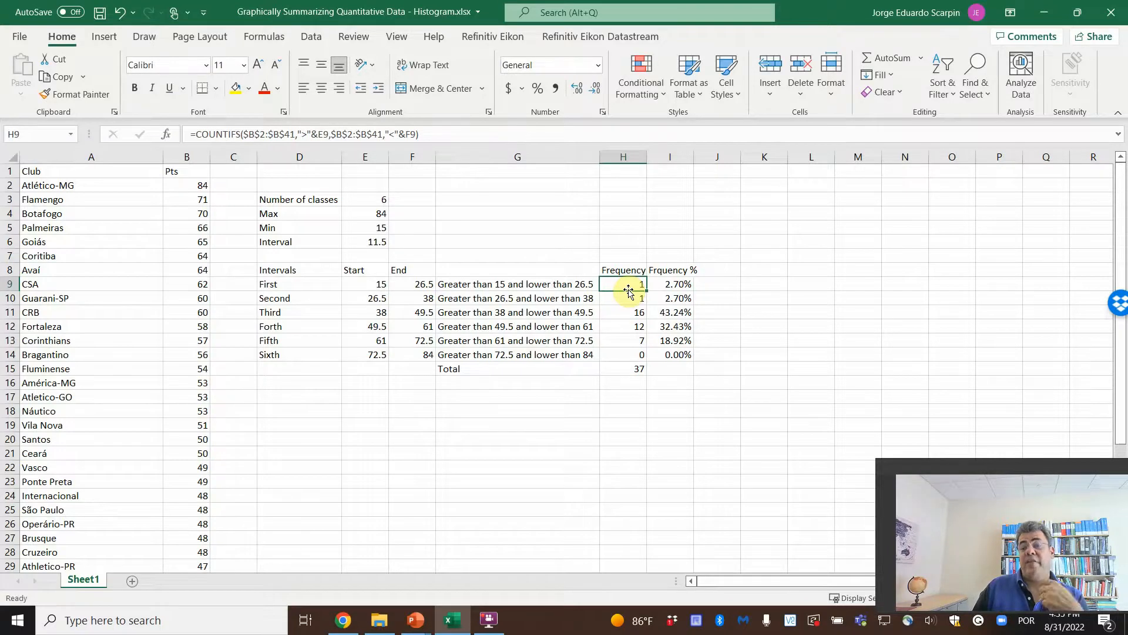
left_click(396, 133)
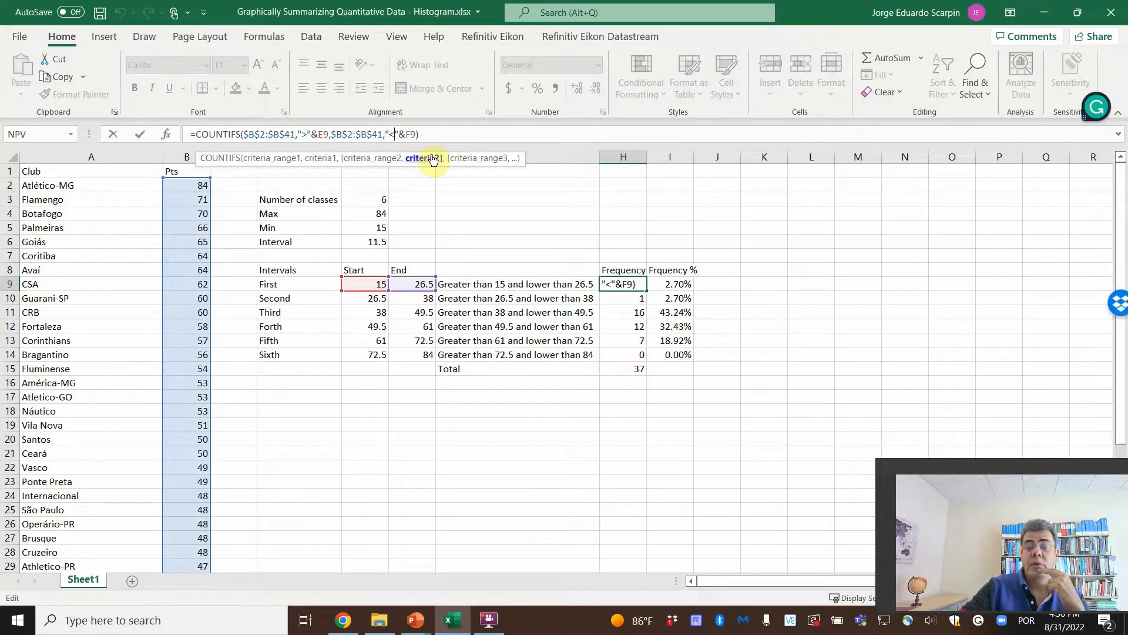
type("=")
key("Return")
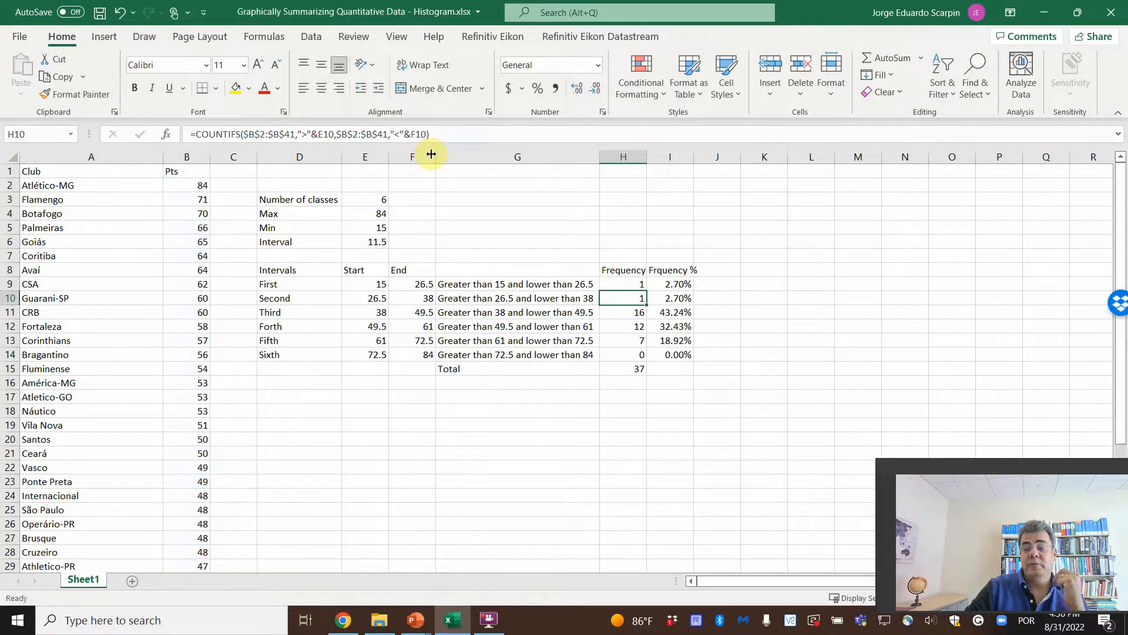
key("Up")
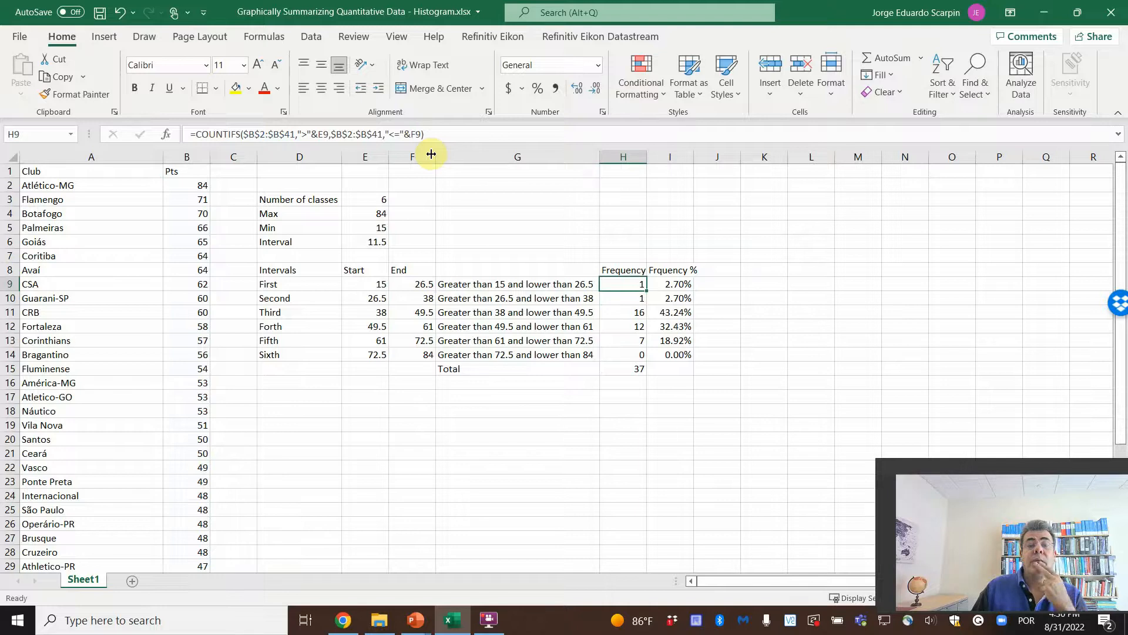
Copy the H9 formula with the "<=" criterion over the frequency cells down to H14
key("ctrl+c")
key("shift+Down")
key("shift+Down")
key("shift+Down")
key("shift+Down")
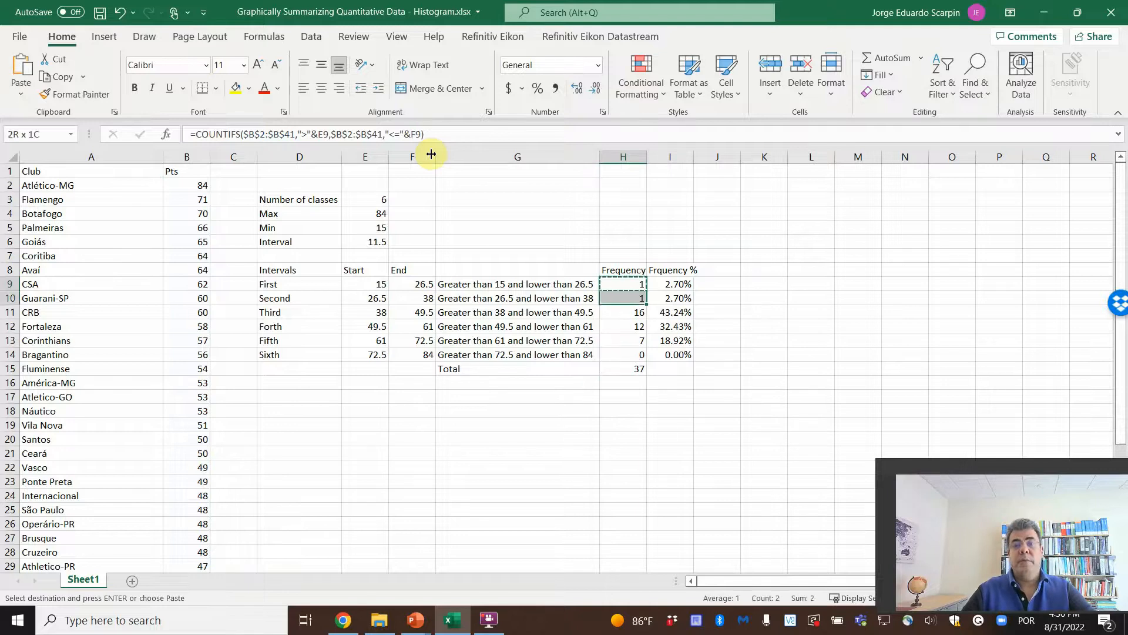
key("shift+Down")
key("ctrl+v")
key("Escape")
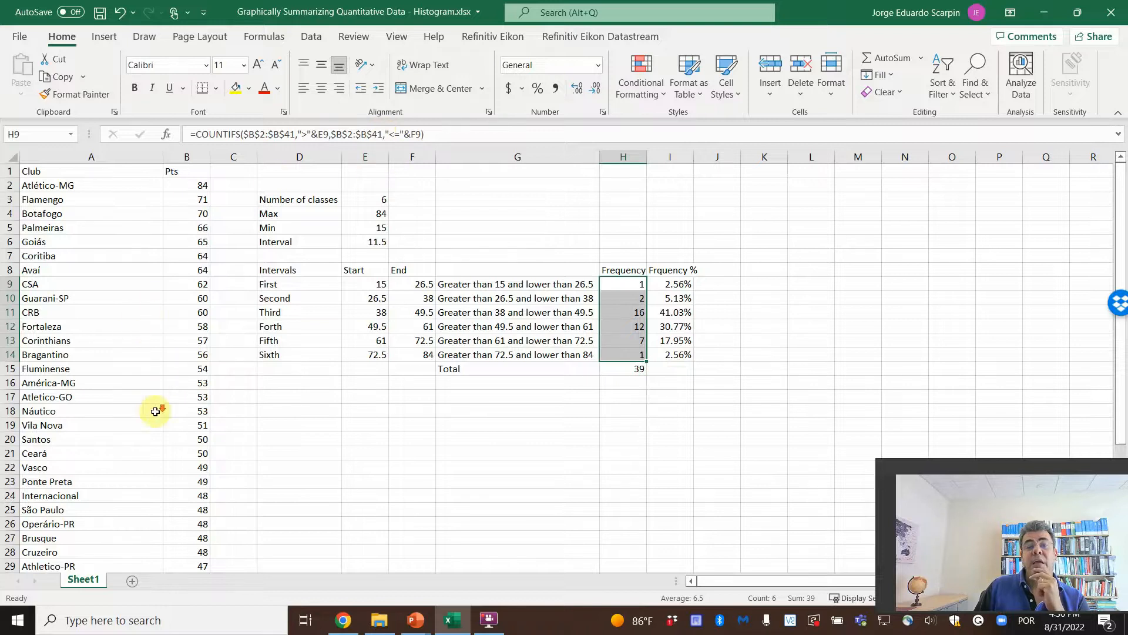
Check the lowest points in B41 against the first interval's start in E9, and undo the "<=" change and its copy
scroll(158, 414, "down", 3)
scroll(166, 434, "down", 3)
left_click(199, 477)
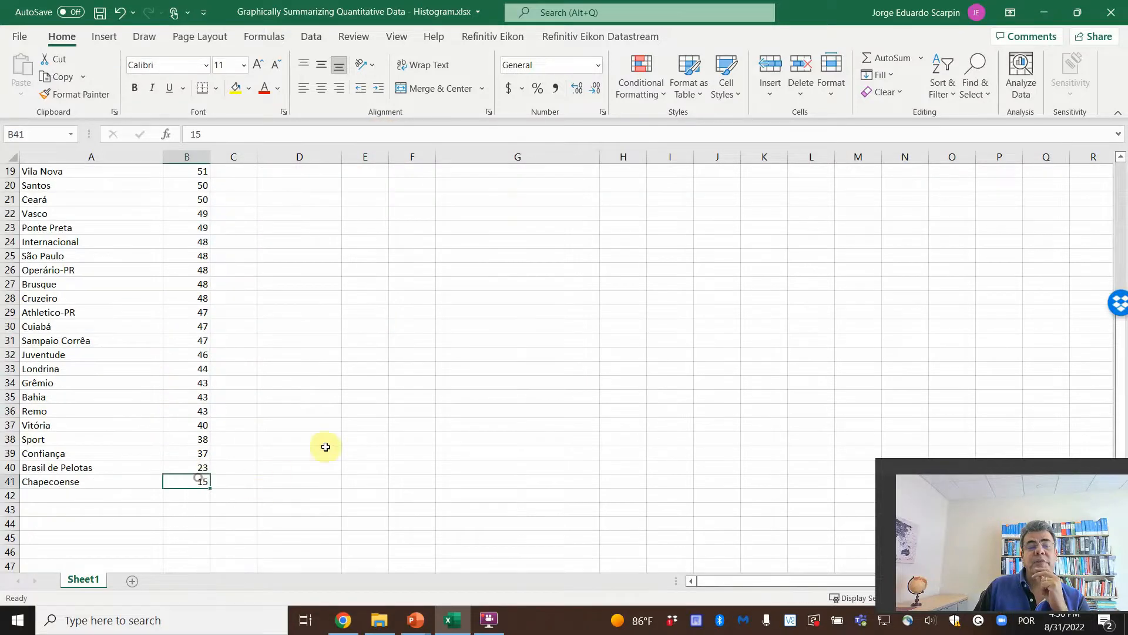
scroll(350, 404, "up", 6)
left_click(368, 283)
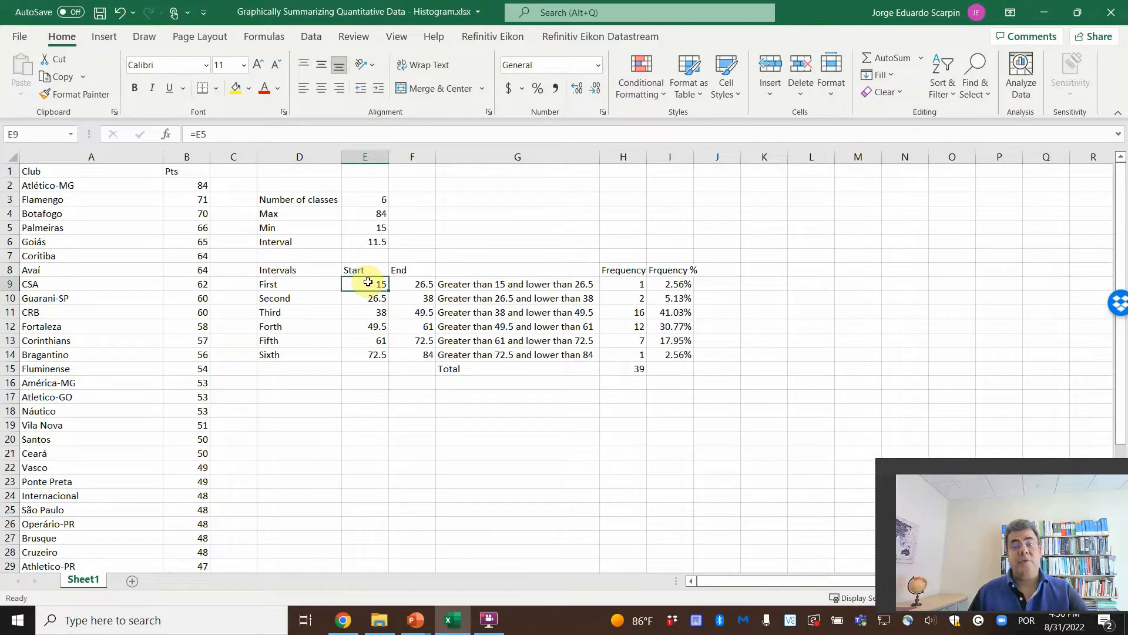
key("ctrl+z")
key("ctrl+z")
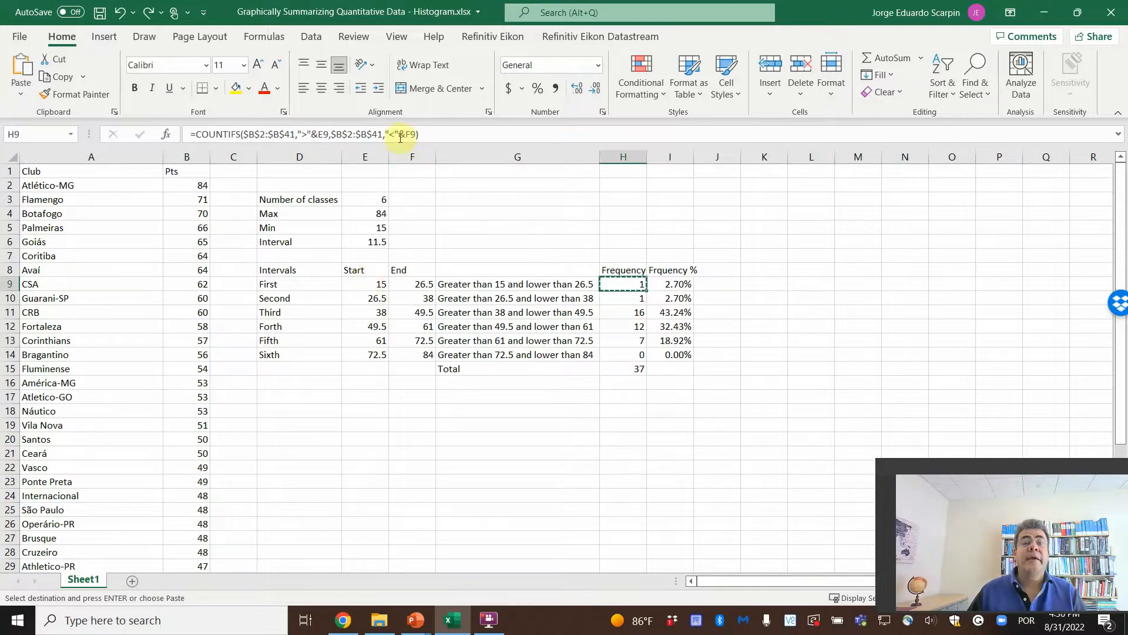
Change the first COUNTIFS criterion in H9 to ">="&E9 and make the G9 label begin with "Equal or Greater than "
left_click(304, 133)
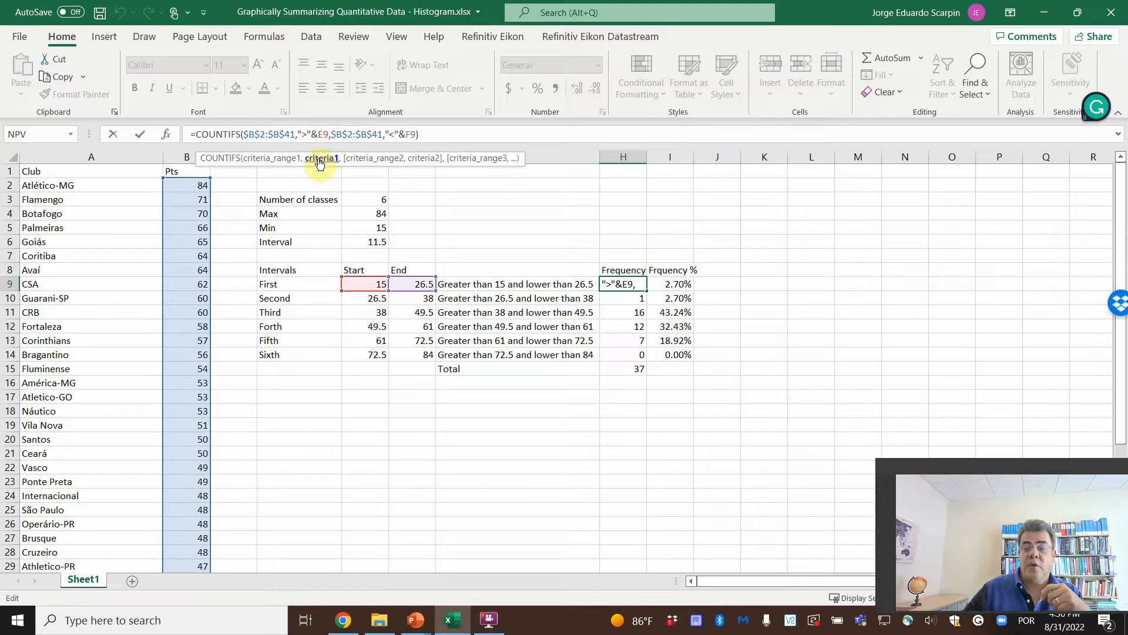
key("Return")
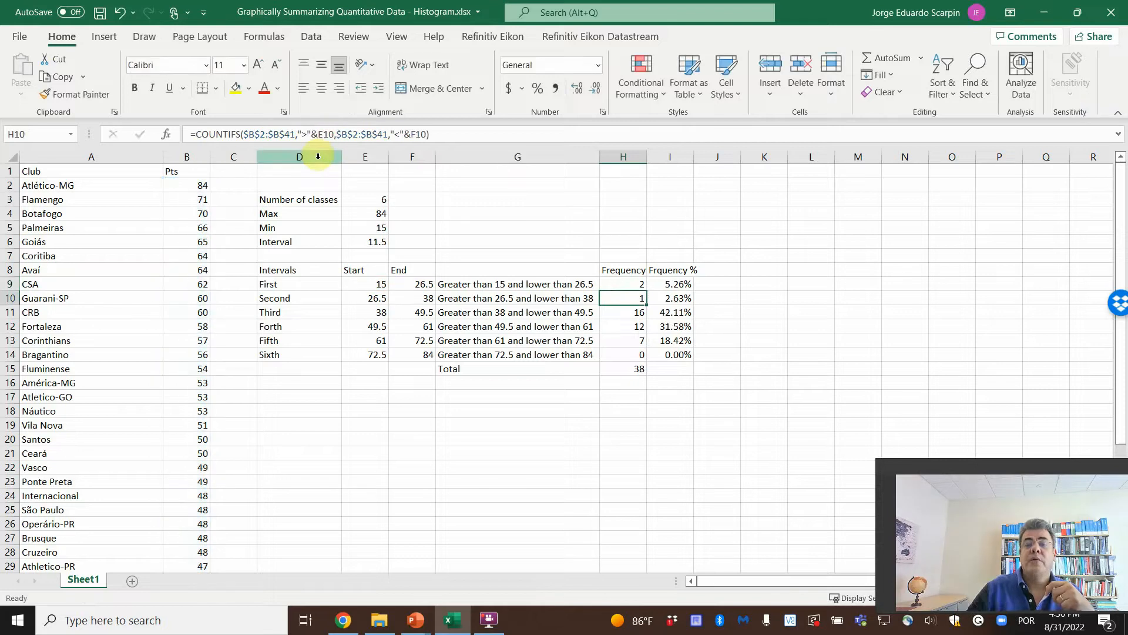
left_click(461, 284)
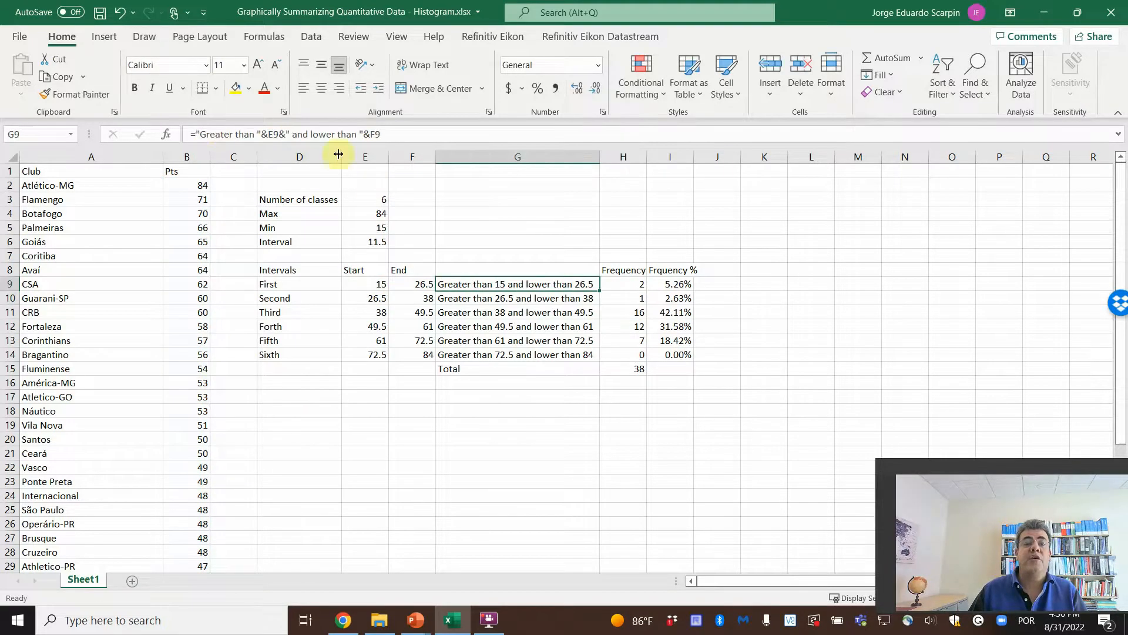
left_click(202, 133)
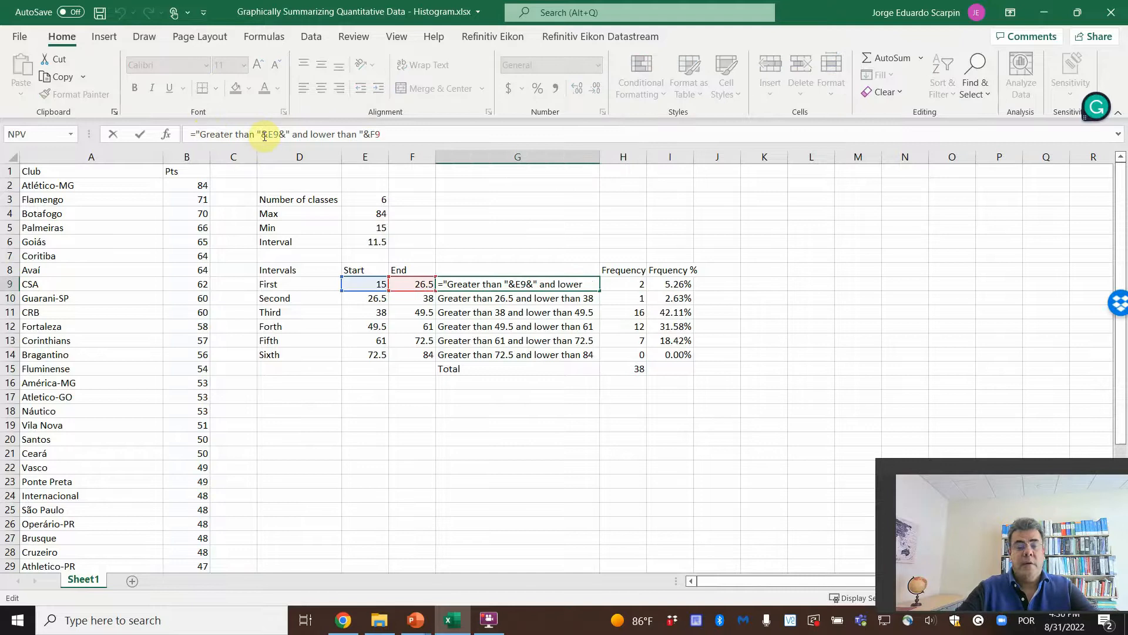
type("Equal or")
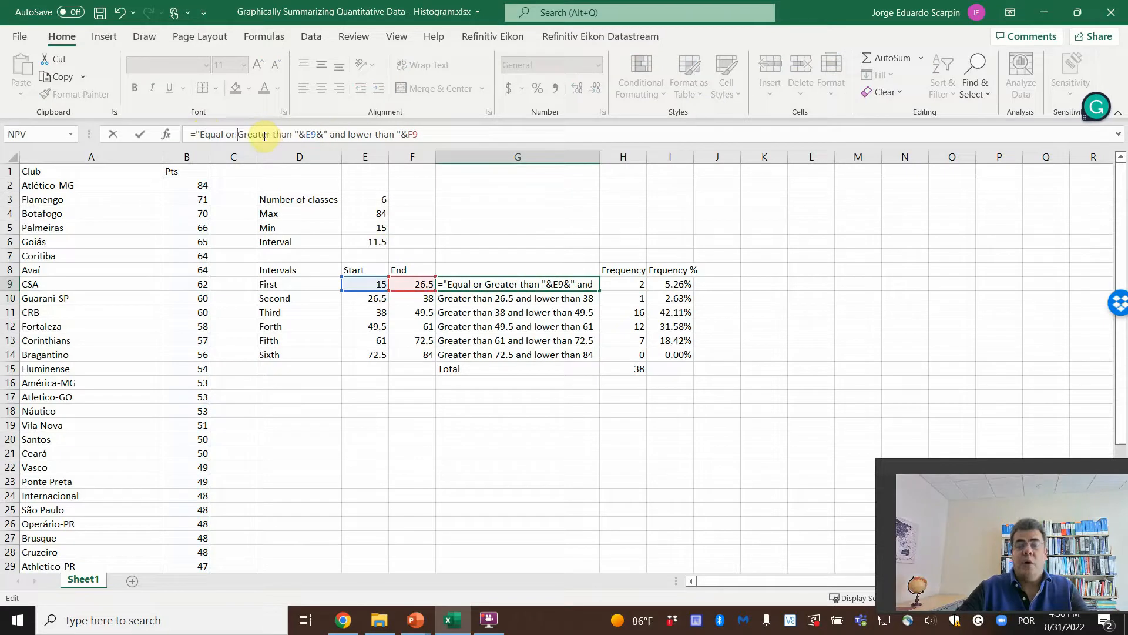
key("Return")
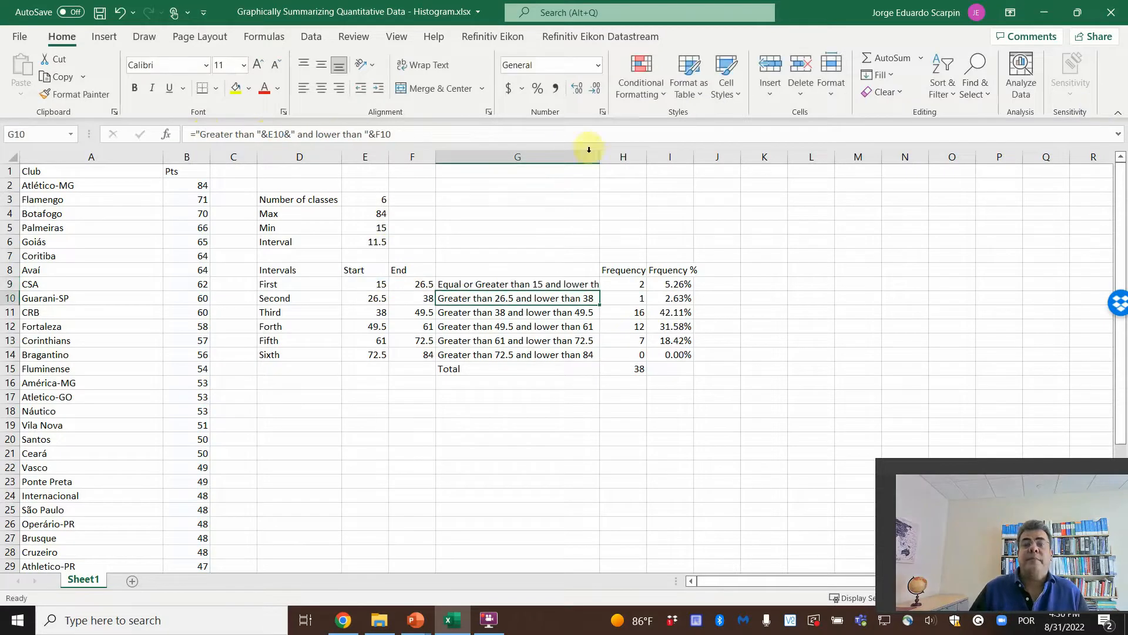
Fit column G to its contents and fill the revised G9 label and H9 frequency formulas down through row 14
double_click(599, 157)
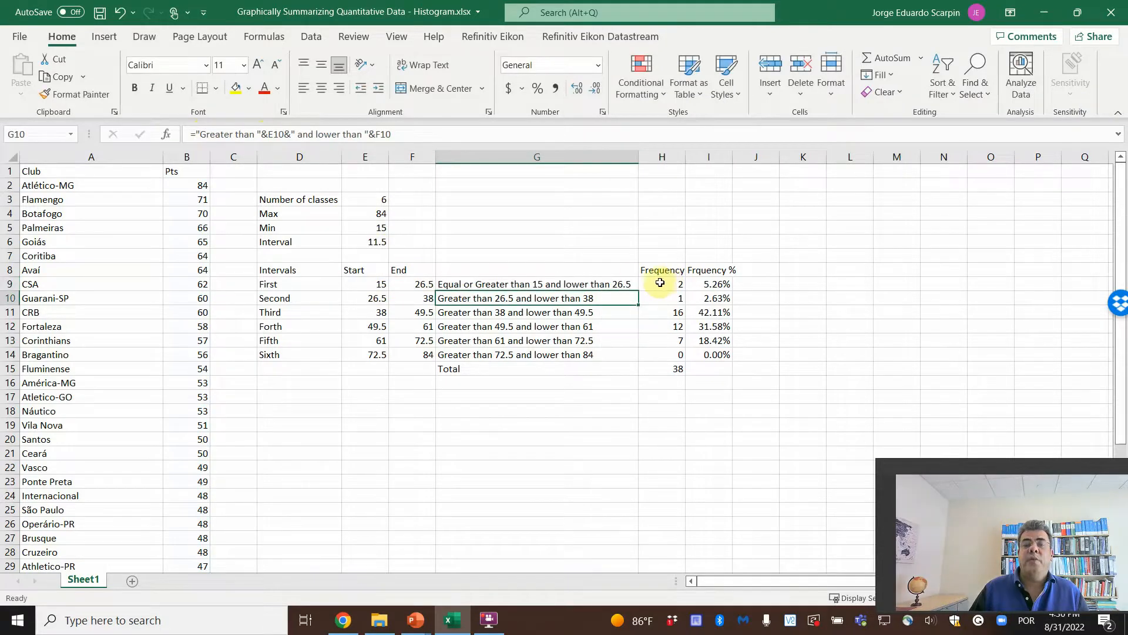
left_click_drag(630, 284, 624, 356)
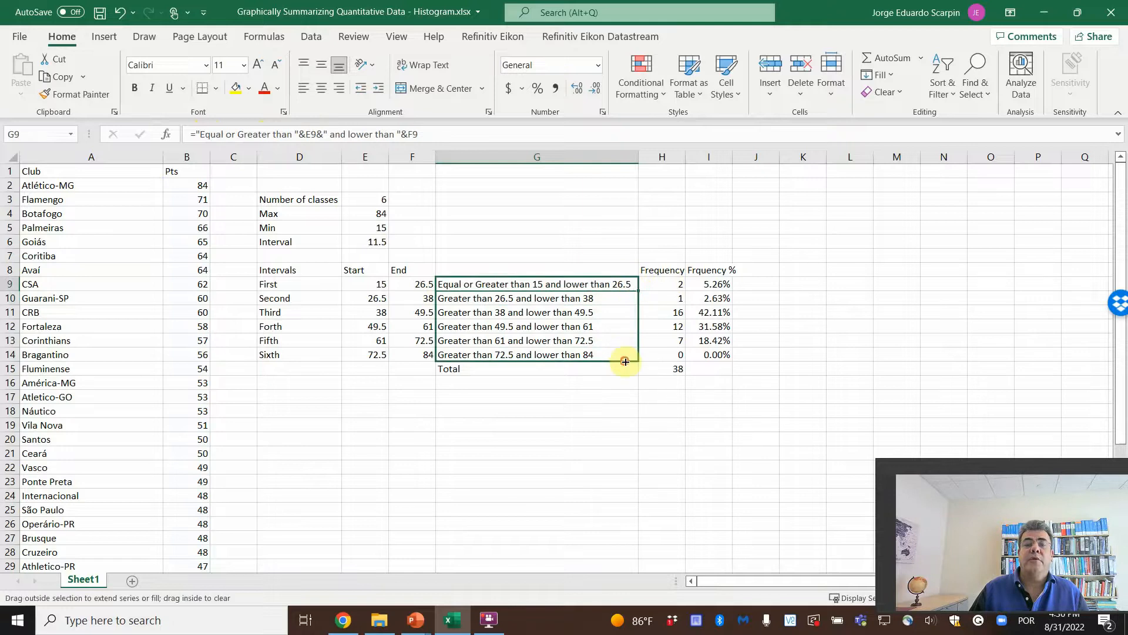
key("ctrl+d")
left_click(676, 287)
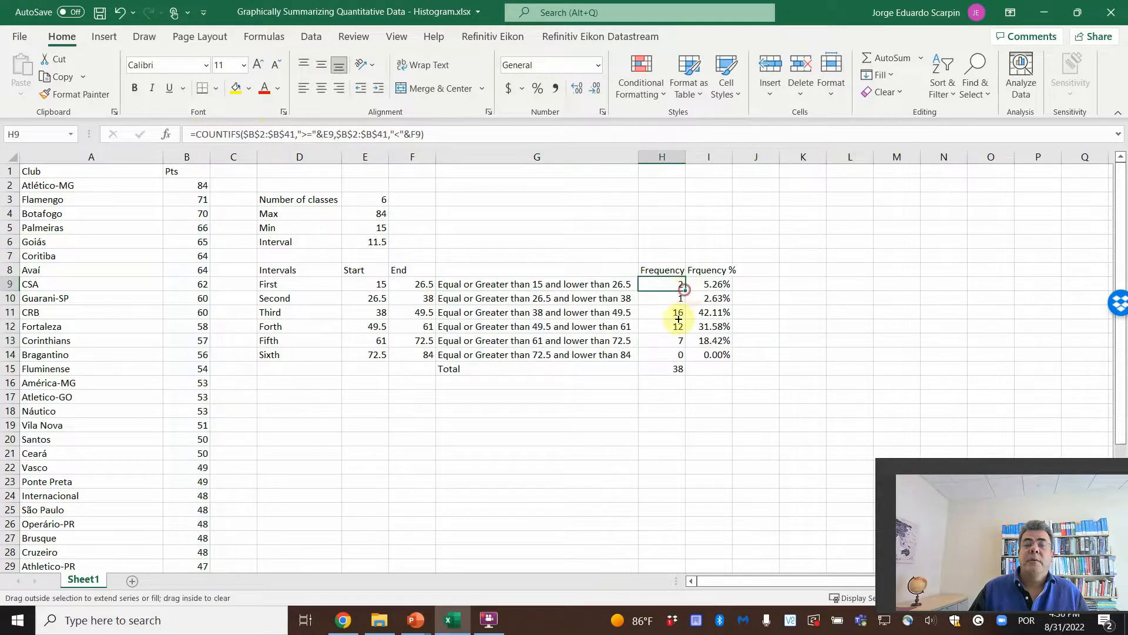
left_click_drag(678, 319, 679, 357)
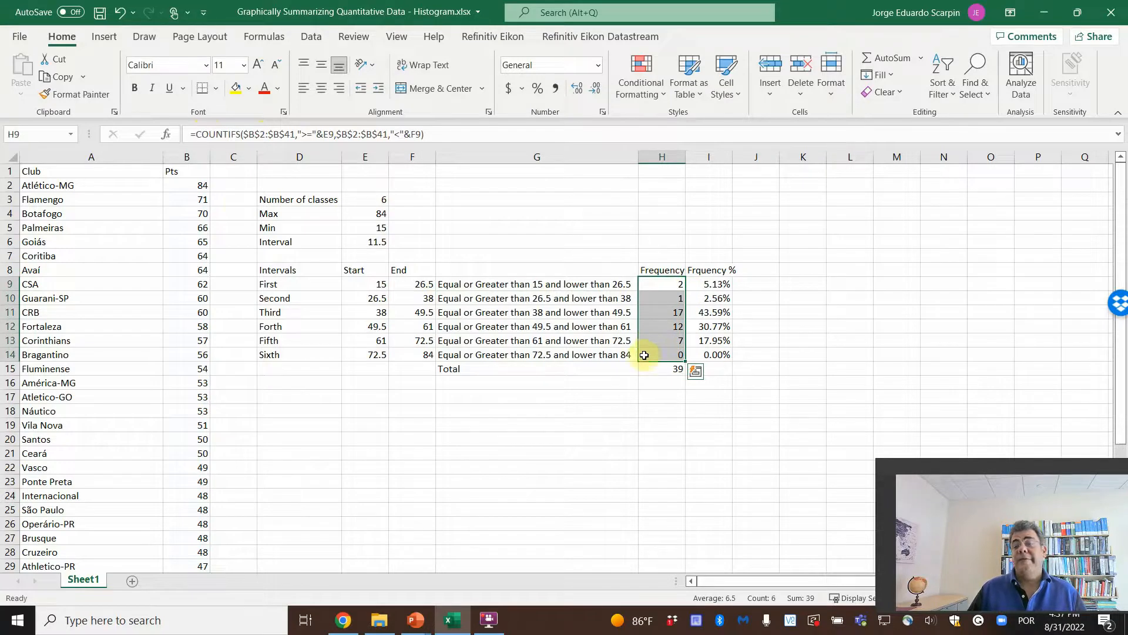
Compare the highest points value in B2 with the sixth interval's end in F14
left_click(176, 185)
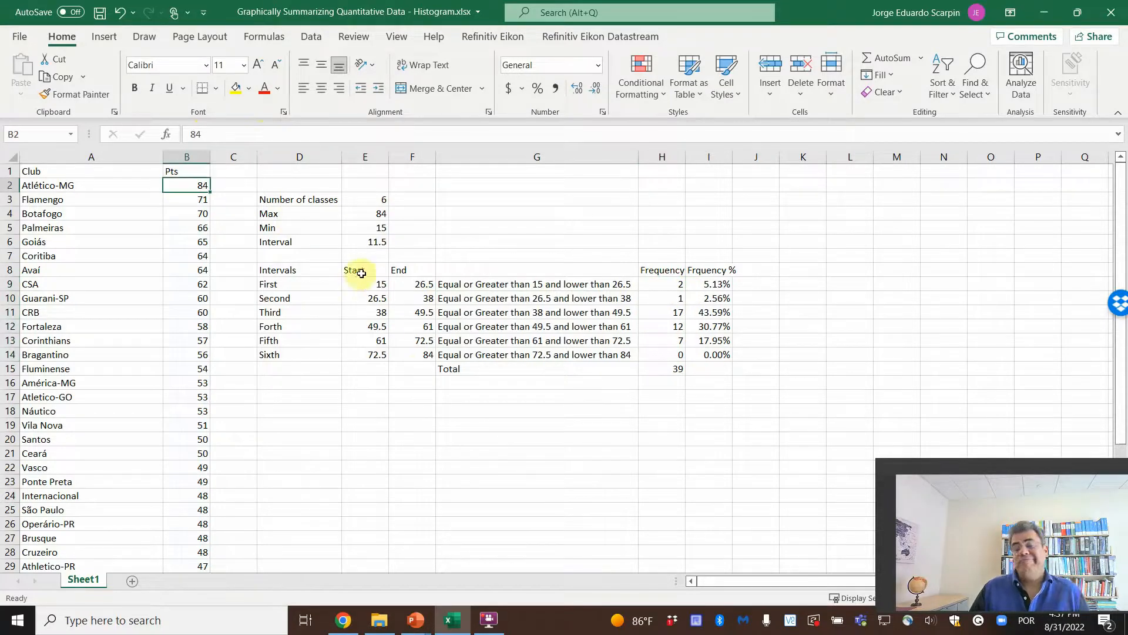
left_click(427, 356)
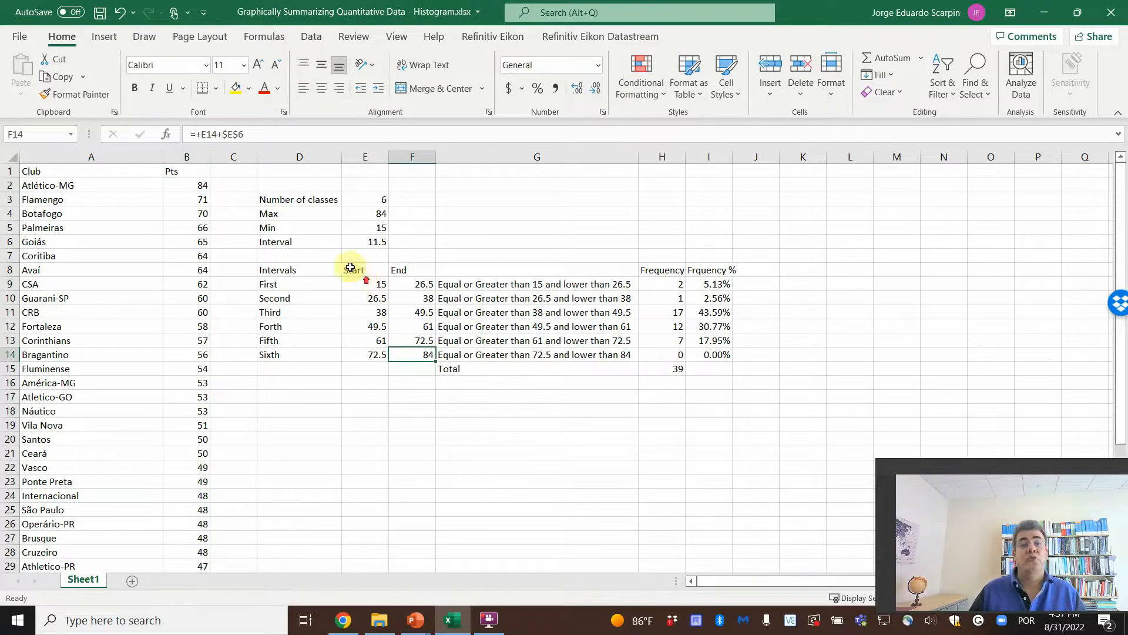
Add 0.01 to the sixth interval's end formula in F14 and fit column G to its label text
left_click(280, 135)
type("+0.01")
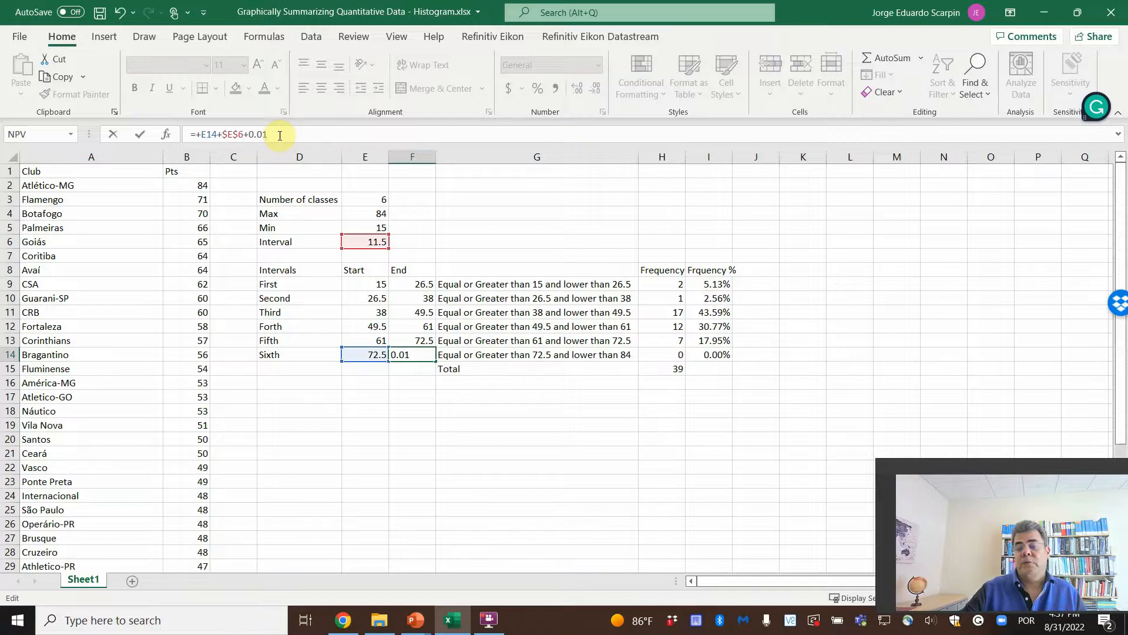
key("Return")
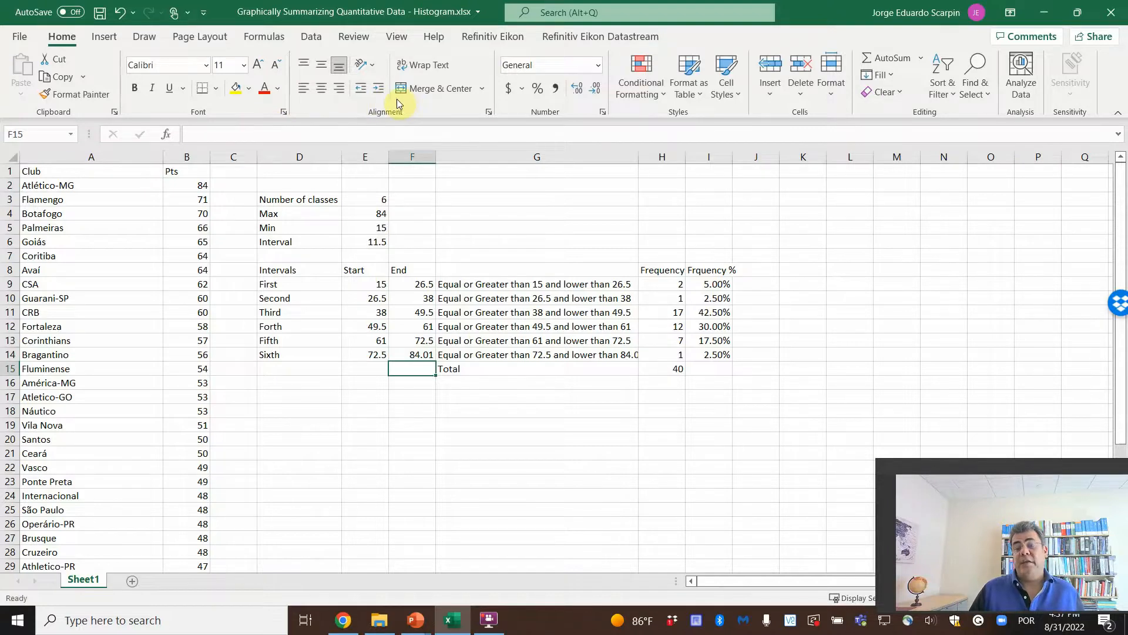
double_click(640, 163)
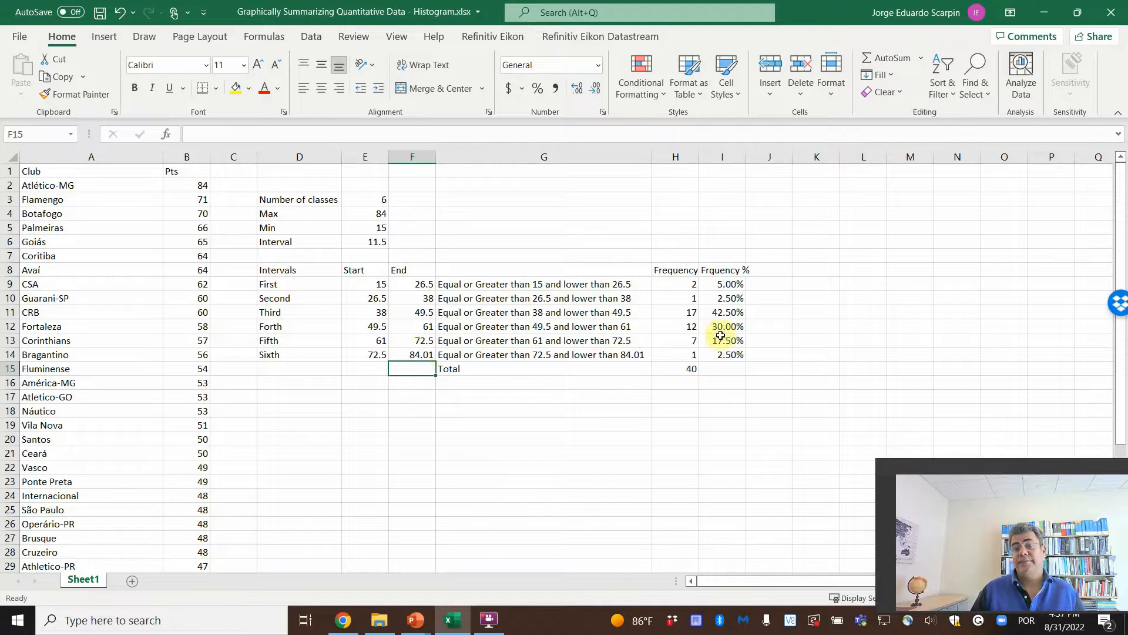
Enter =H9/$H$15 as the first percentage frequency in I9 and fill it down through row 14
left_click(721, 283)
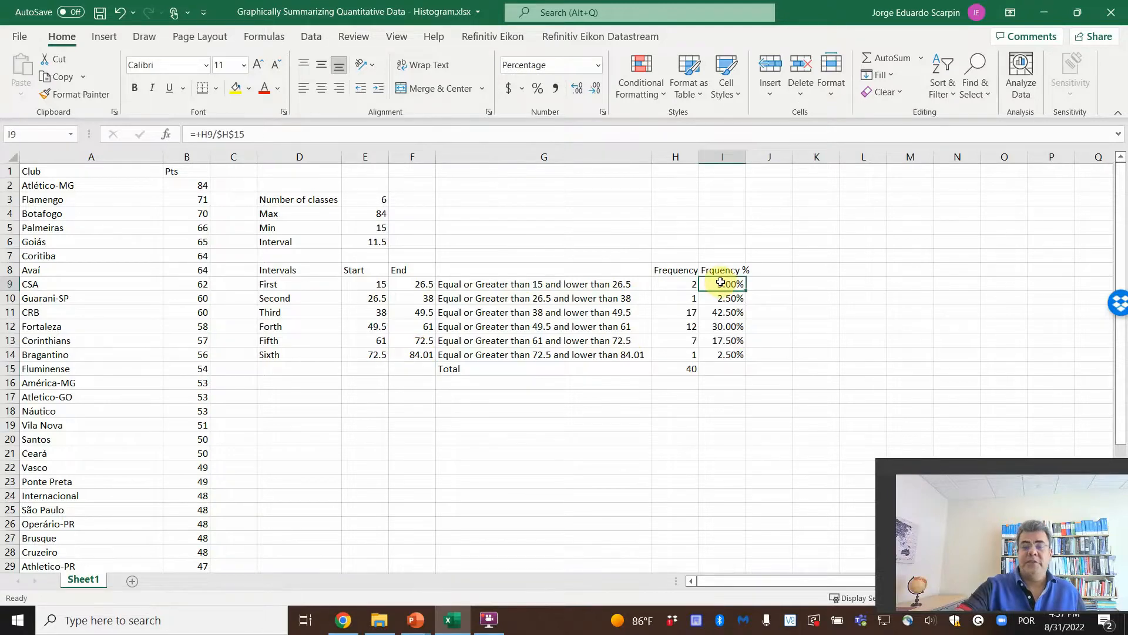
type("=H9/")
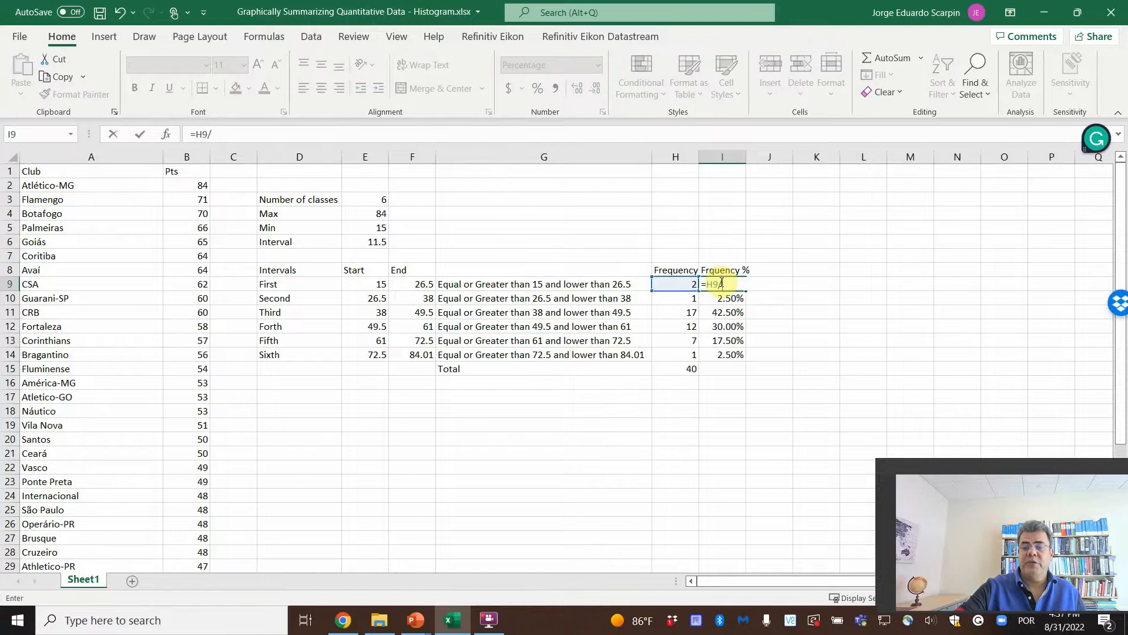
key("Down")
key("Down")
key("Down")
key("Down")
key("Down")
key("Down")
key("Left")
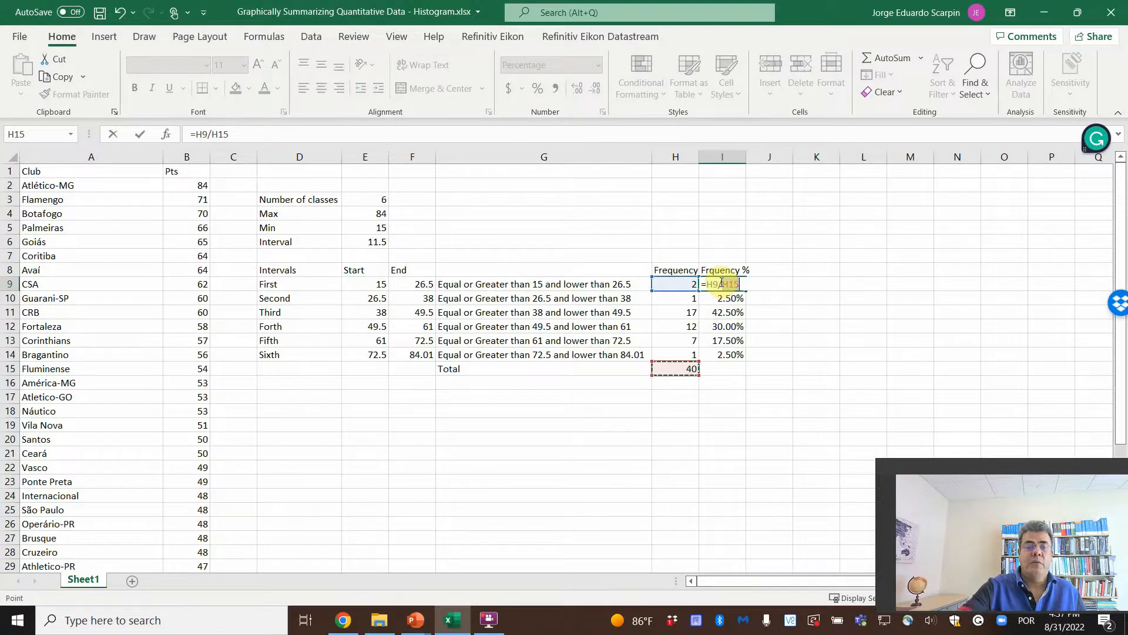
key("F4")
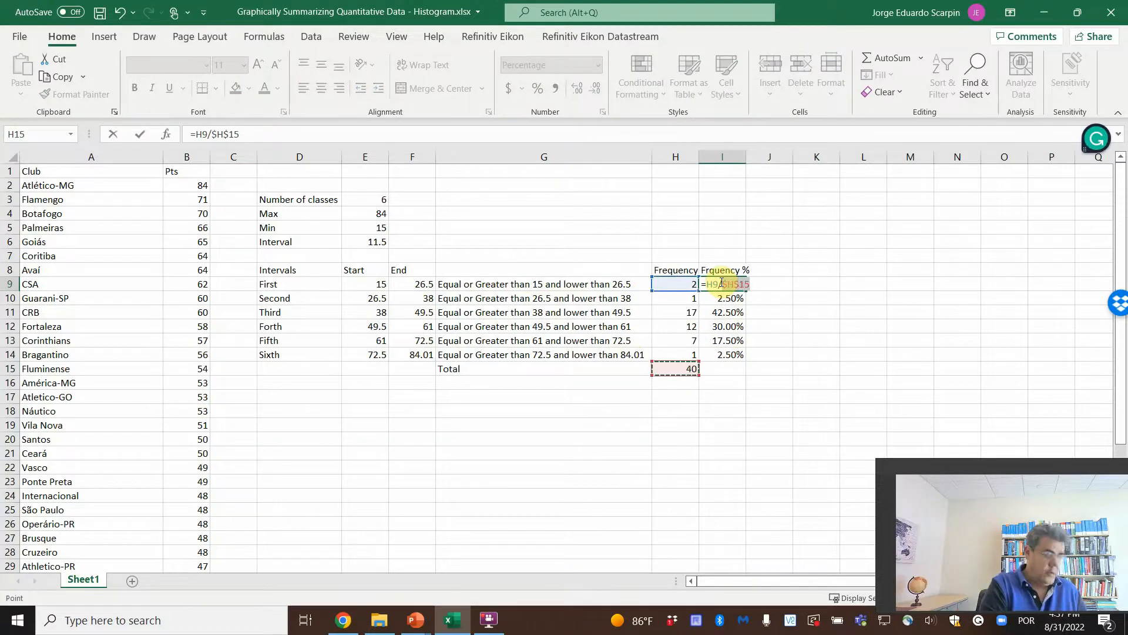
key("Return")
left_click(720, 282)
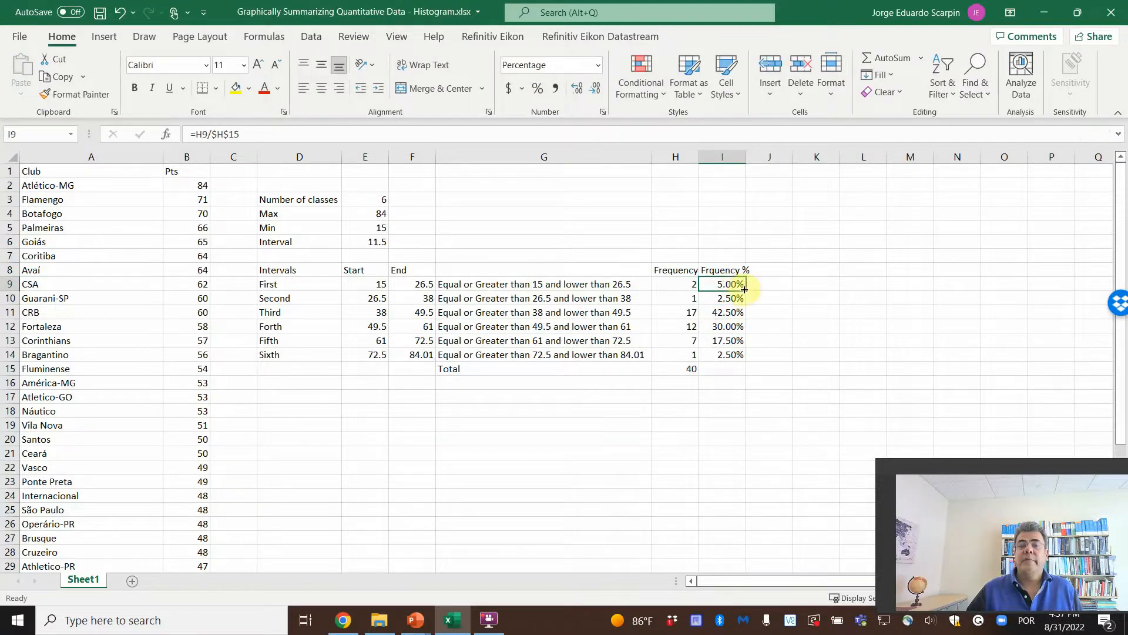
left_click_drag(746, 291, 733, 359)
Total the percentage frequencies I9:I14 in I15 with SUM and narrow the empty column C
left_click(723, 366)
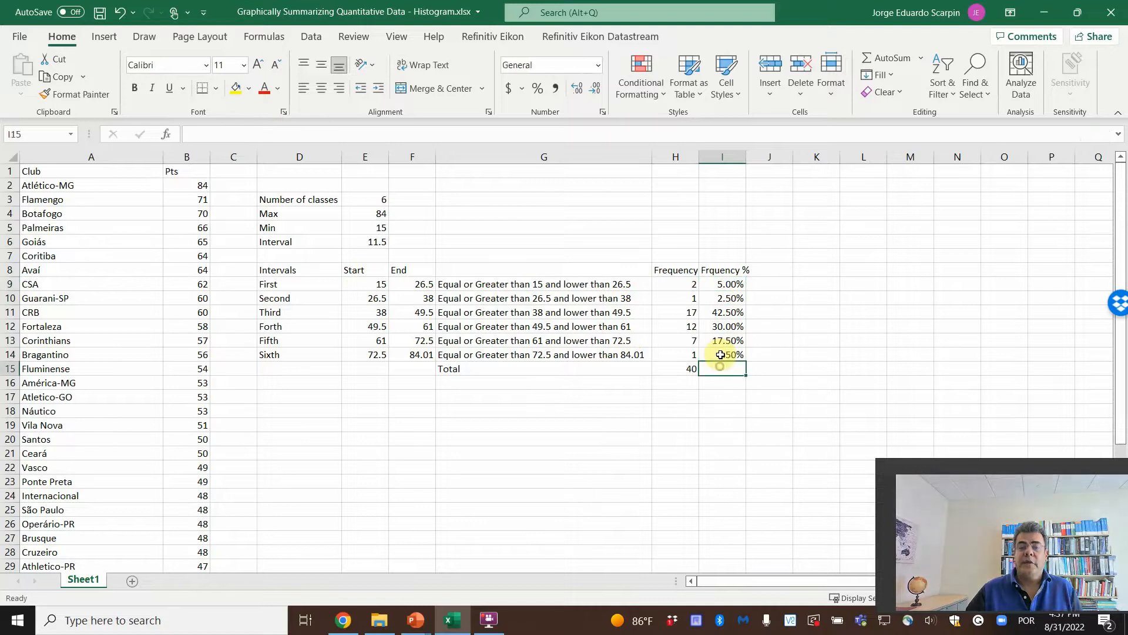
type("=sum")
type("(")
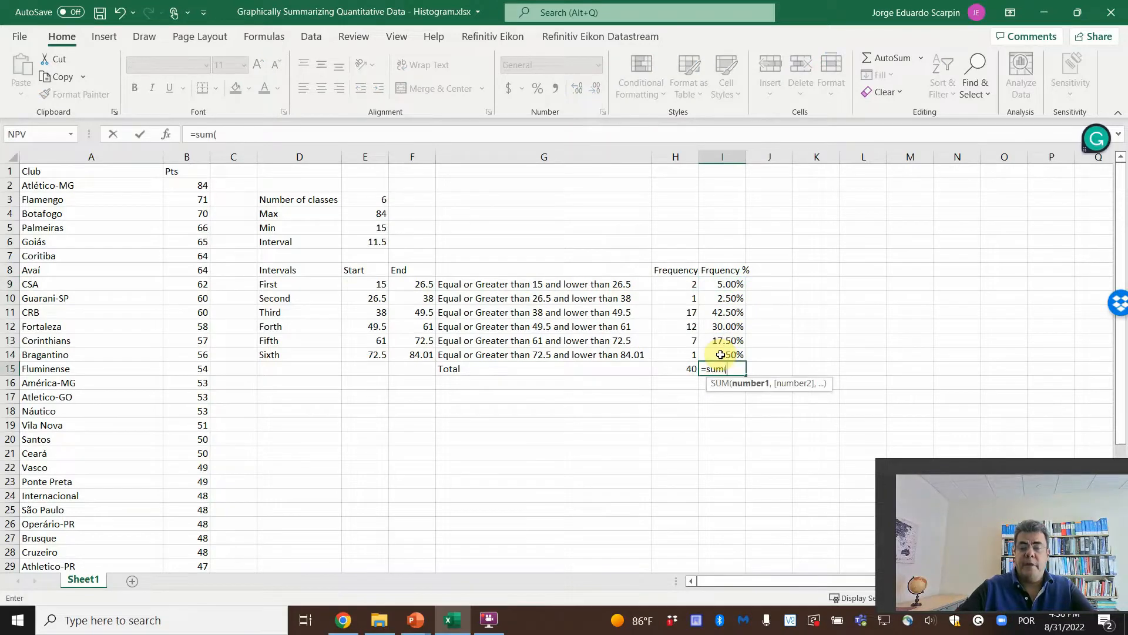
left_click_drag(721, 355, 723, 284)
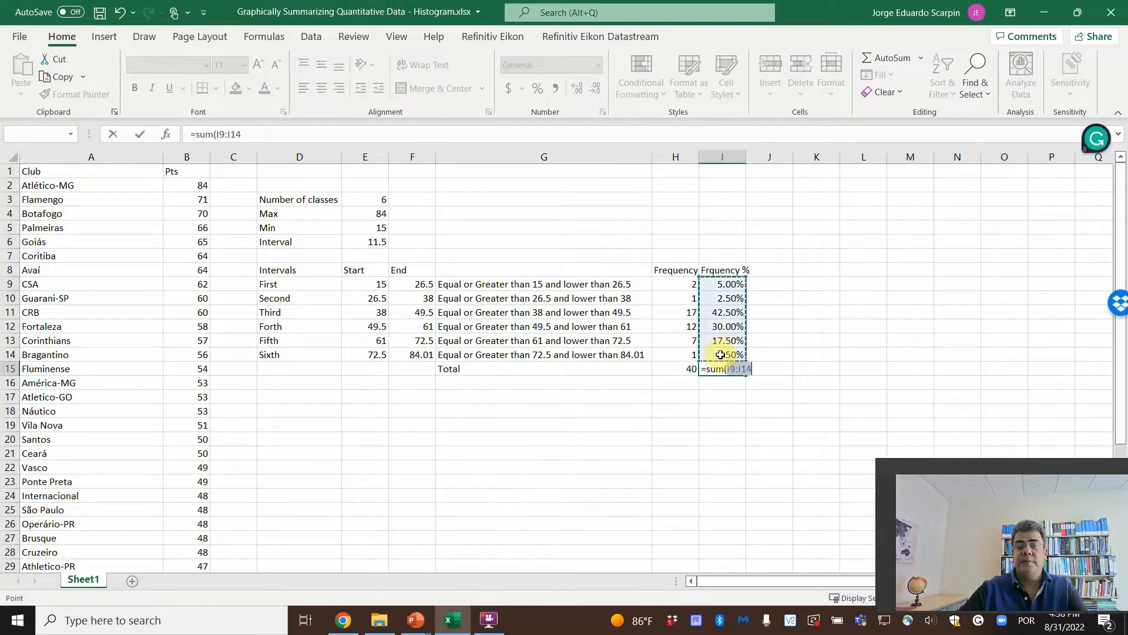
key("Return")
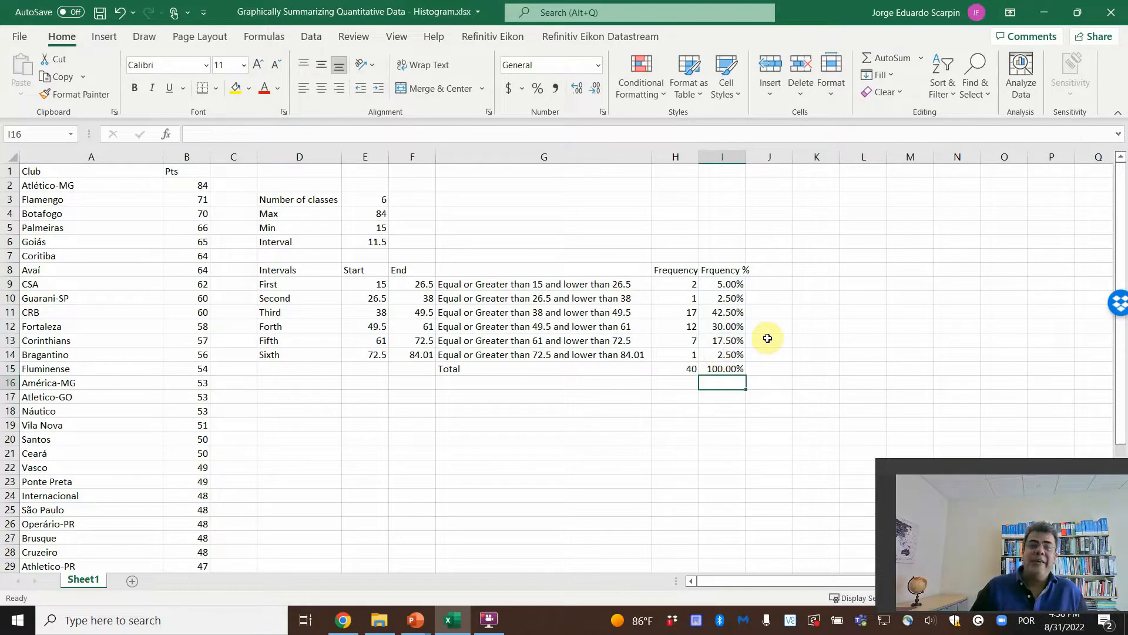
left_click_drag(259, 157, 228, 157)
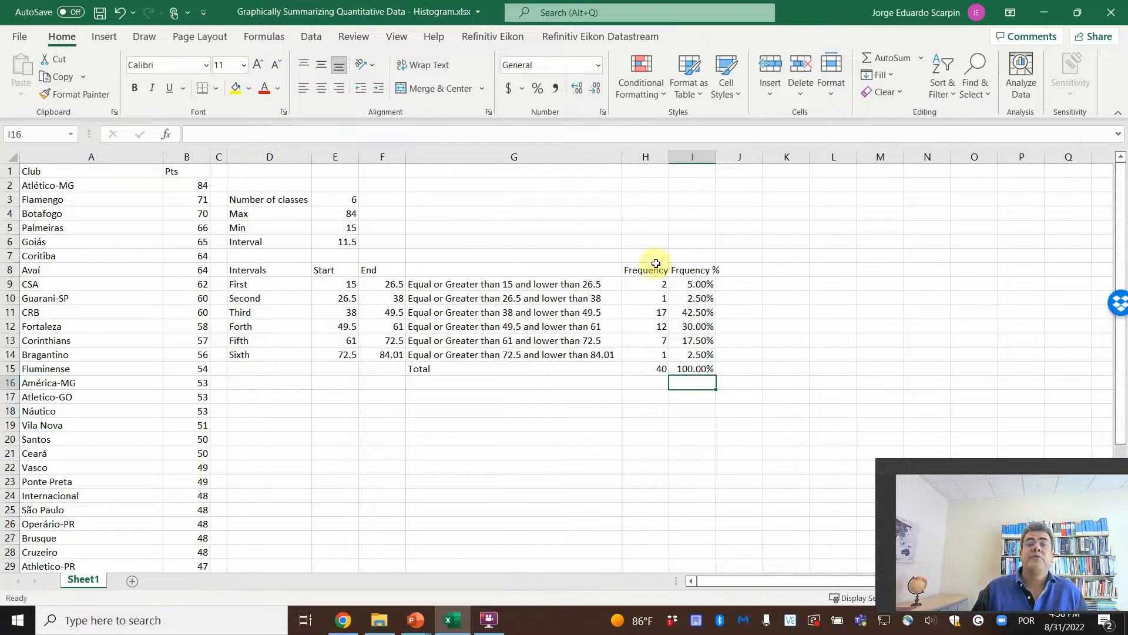
left_click_drag(654, 272, 658, 368)
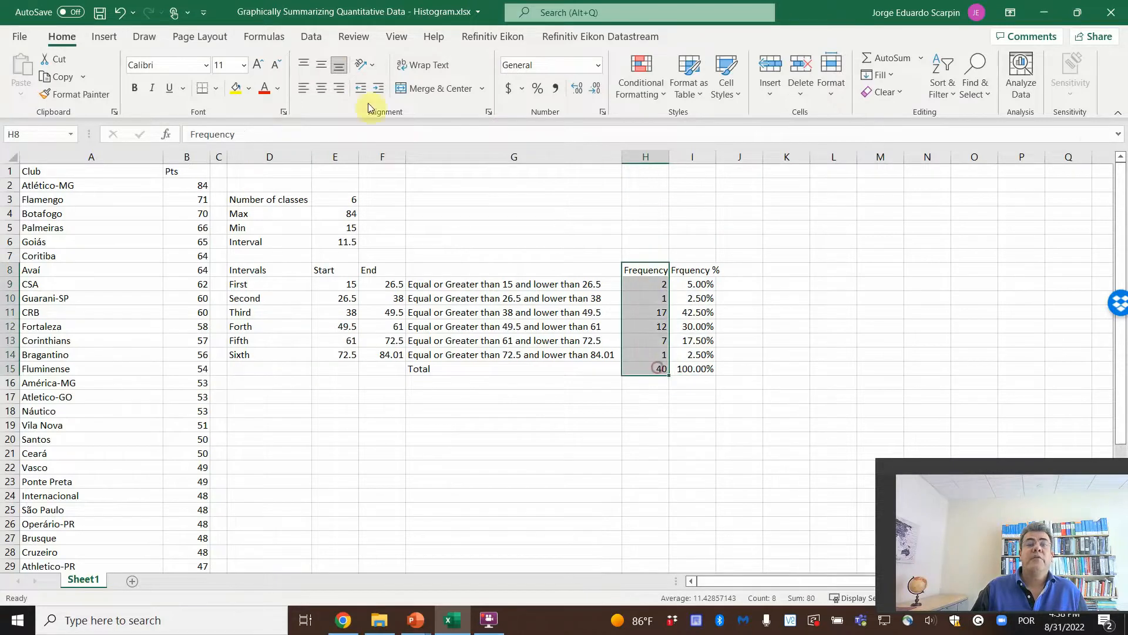
left_click(103, 37)
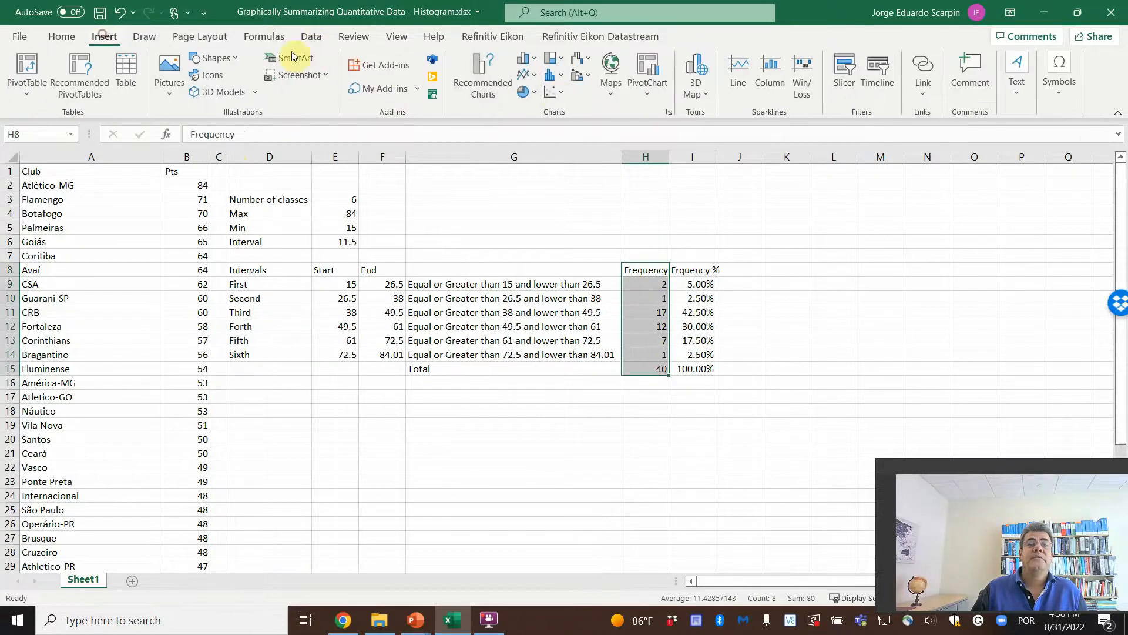
left_click(561, 78)
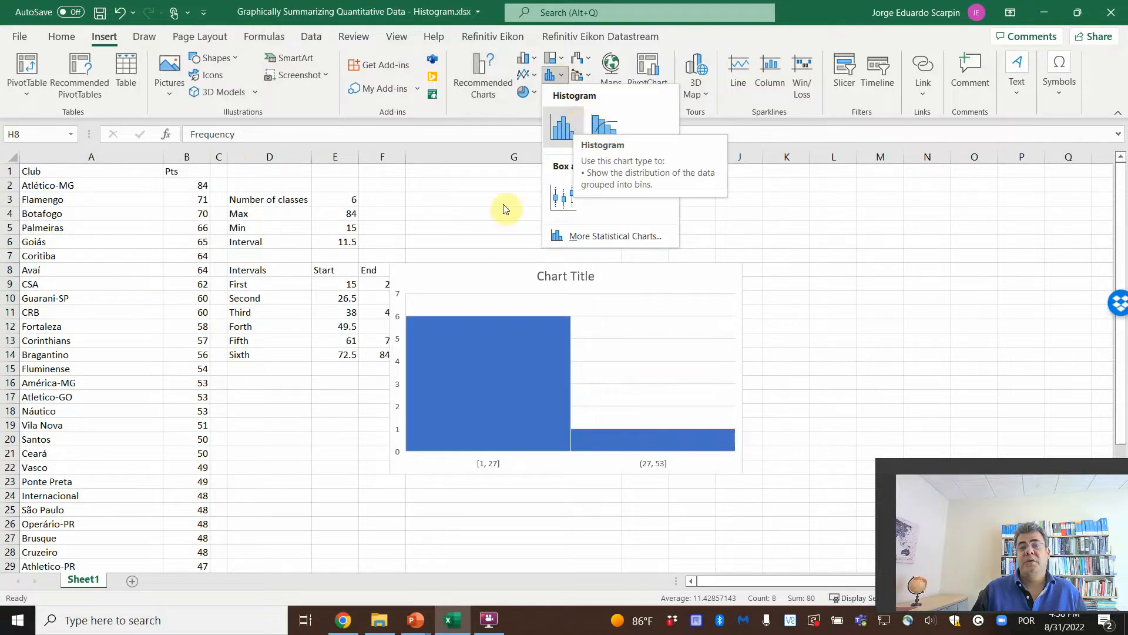
Insert a histogram chart of the clubs' points in B2:B41
left_click(194, 186)
left_click_drag(194, 186, 200, 536)
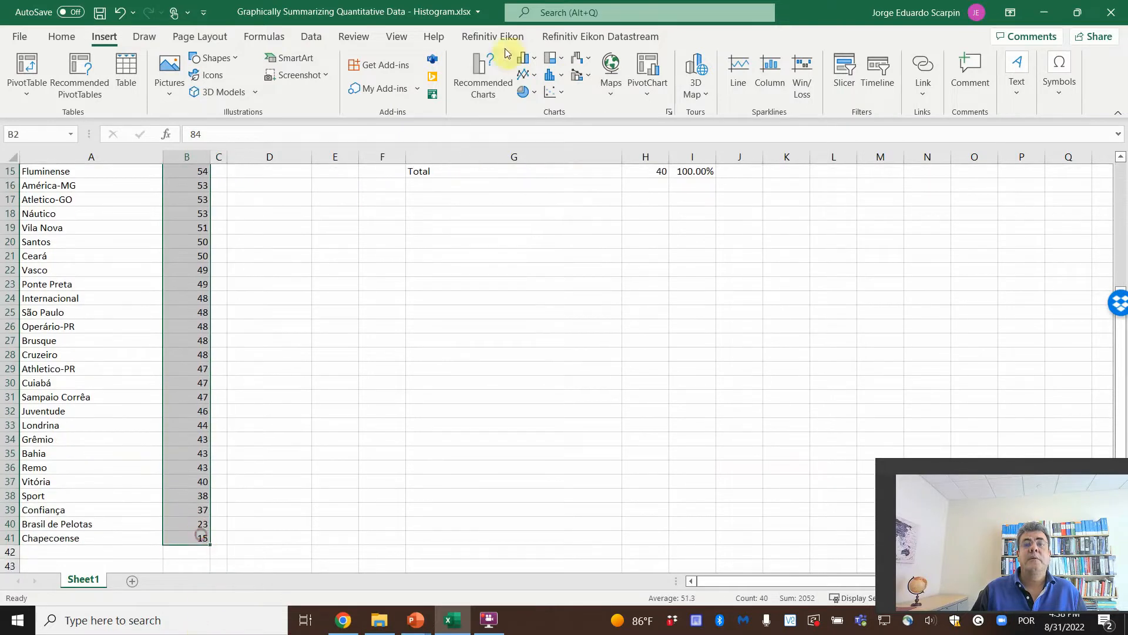
left_click(557, 79)
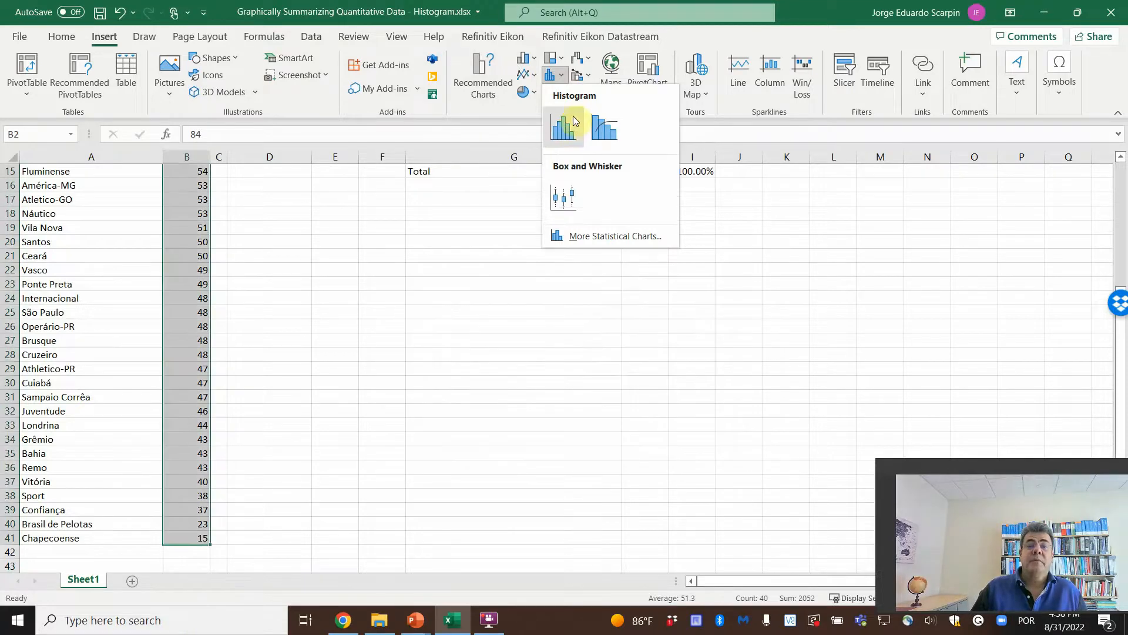
left_click(563, 127)
scroll(819, 272, "up", 3)
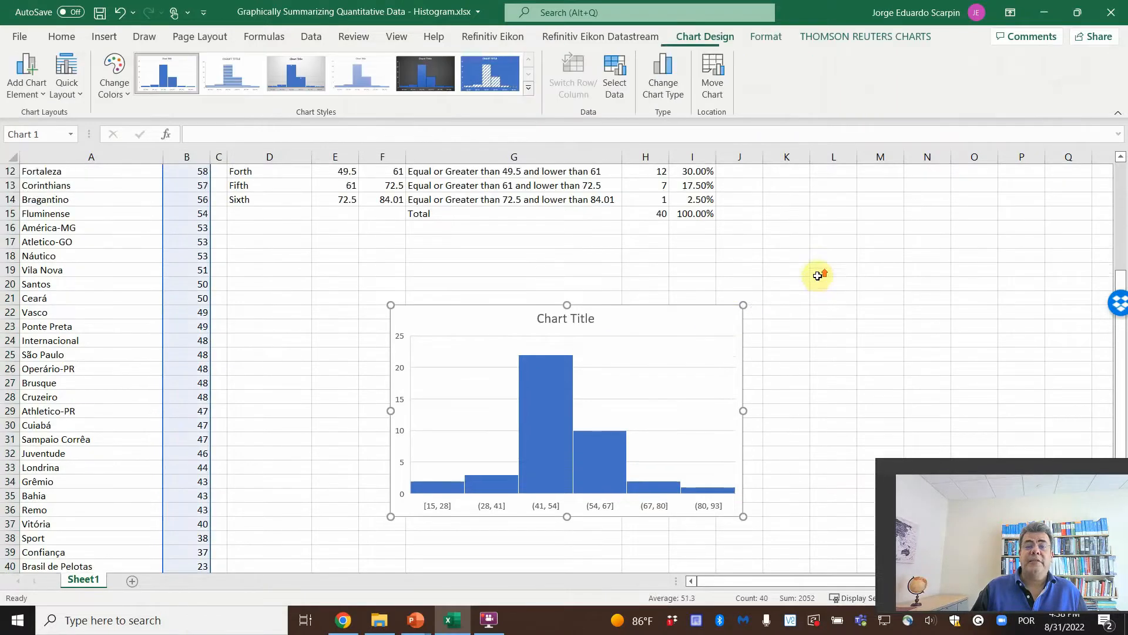
Place the histogram directly beneath the frequency table, spanning columns D to G
left_click_drag(526, 393, 535, 318)
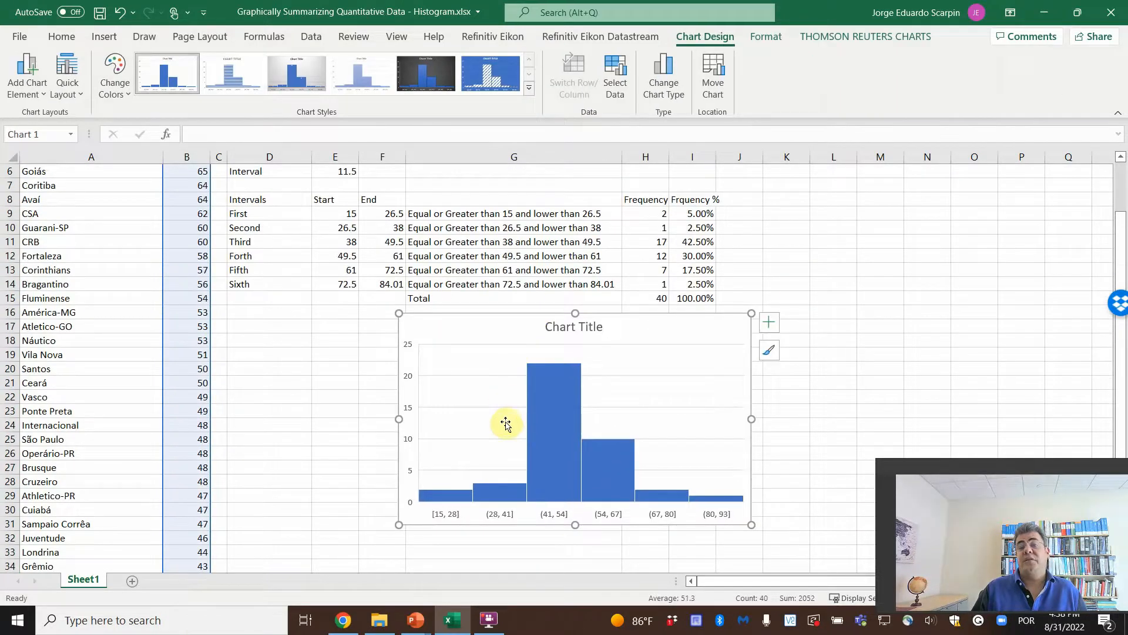
mouse_move(570, 436)
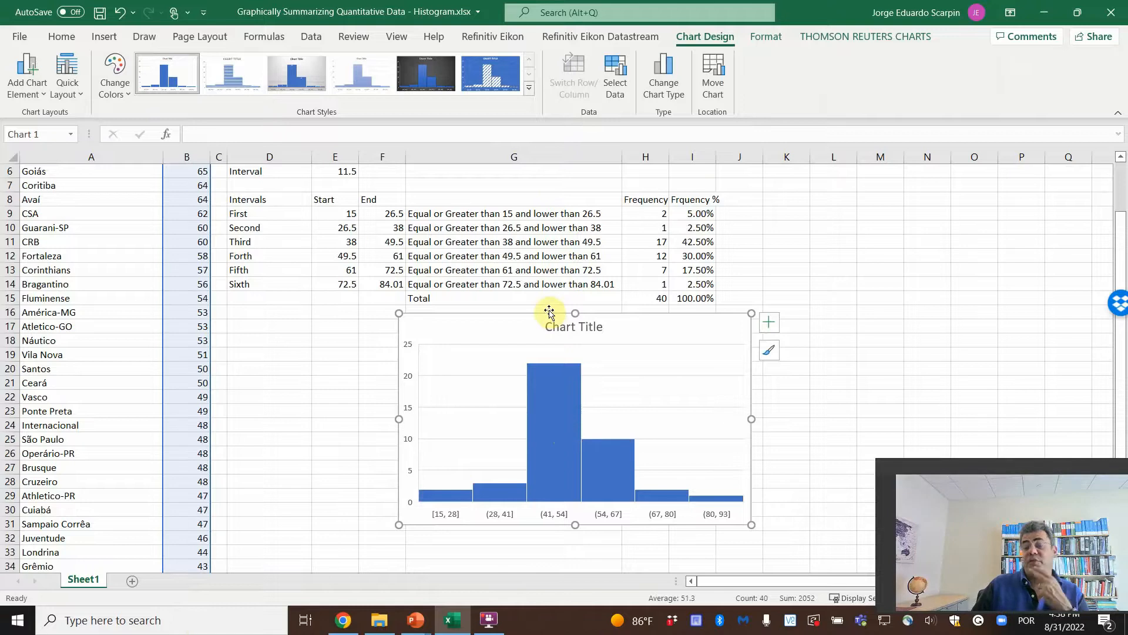
scroll(174, 215, "up", 2)
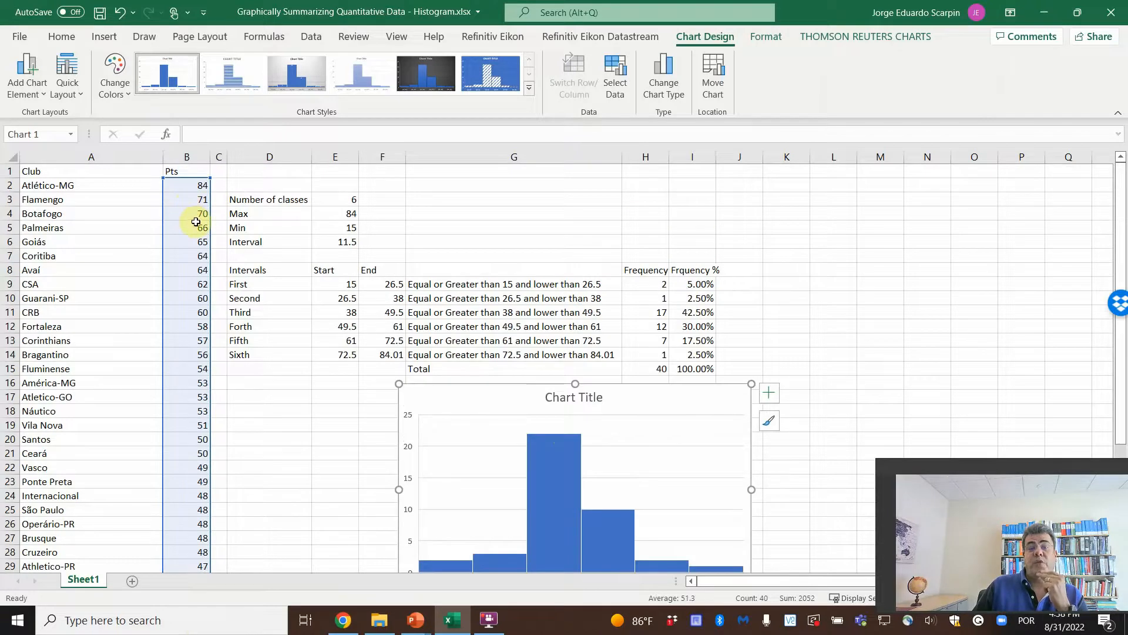
scroll(481, 382, "down", 1)
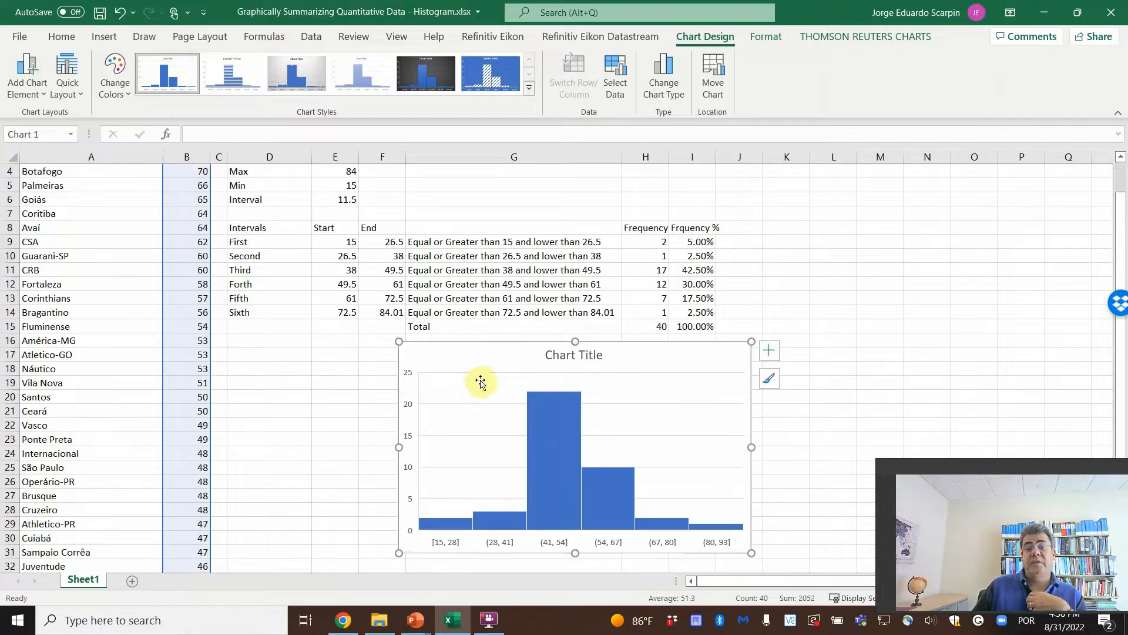
left_click_drag(529, 352, 453, 353)
Change the histogram's title to "Histogram by Excel" and close the formatting pane
double_click(409, 354)
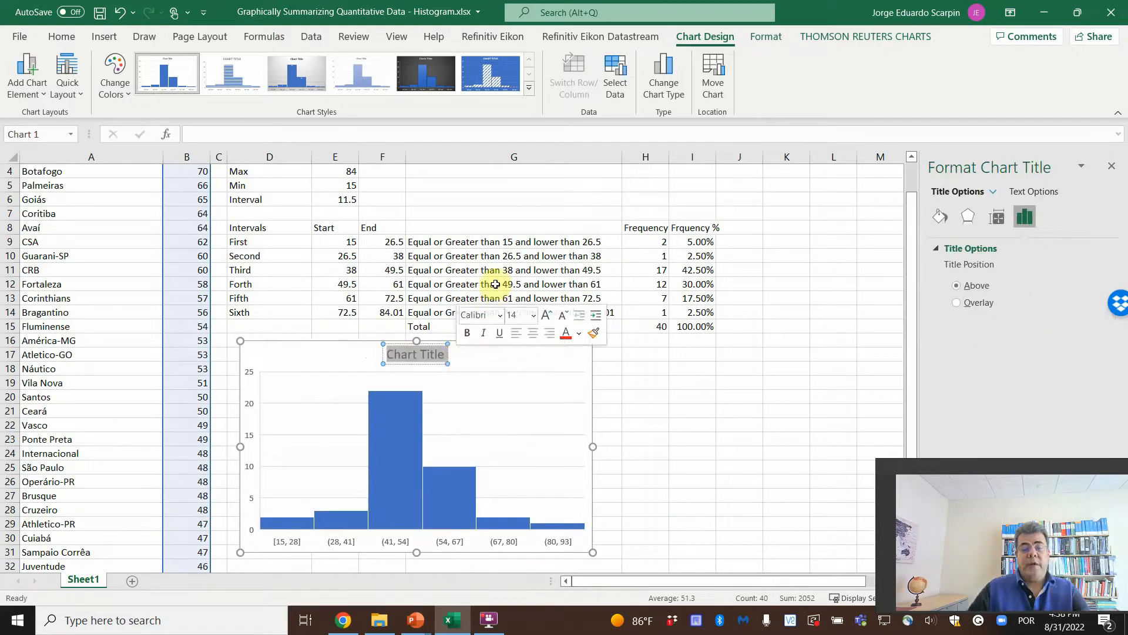
type("Histogra")
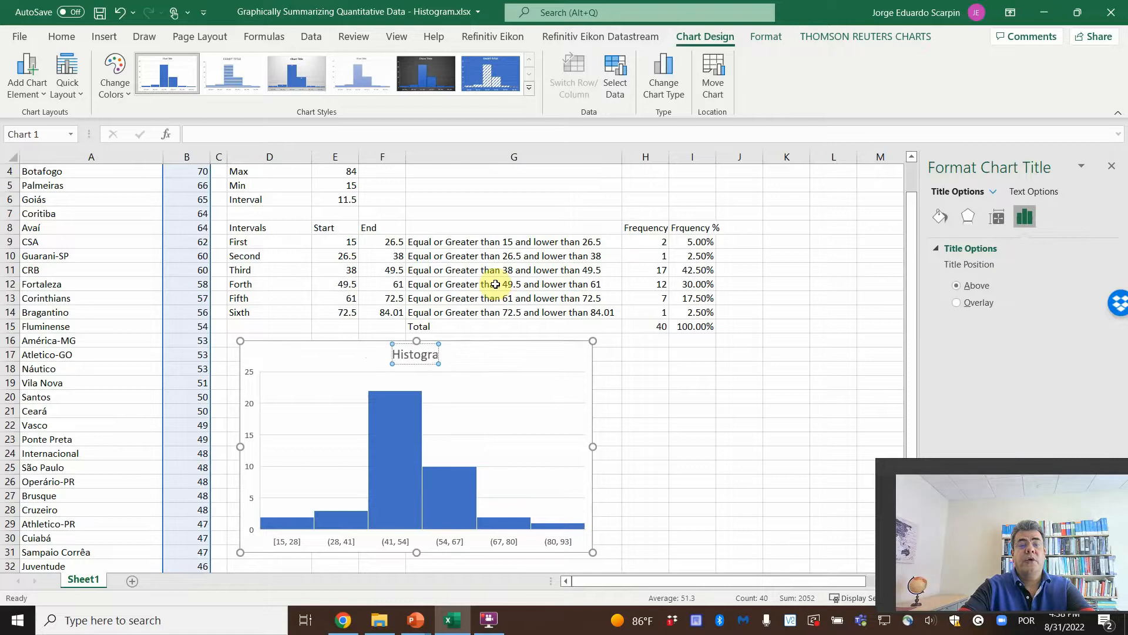
type("m by Excel")
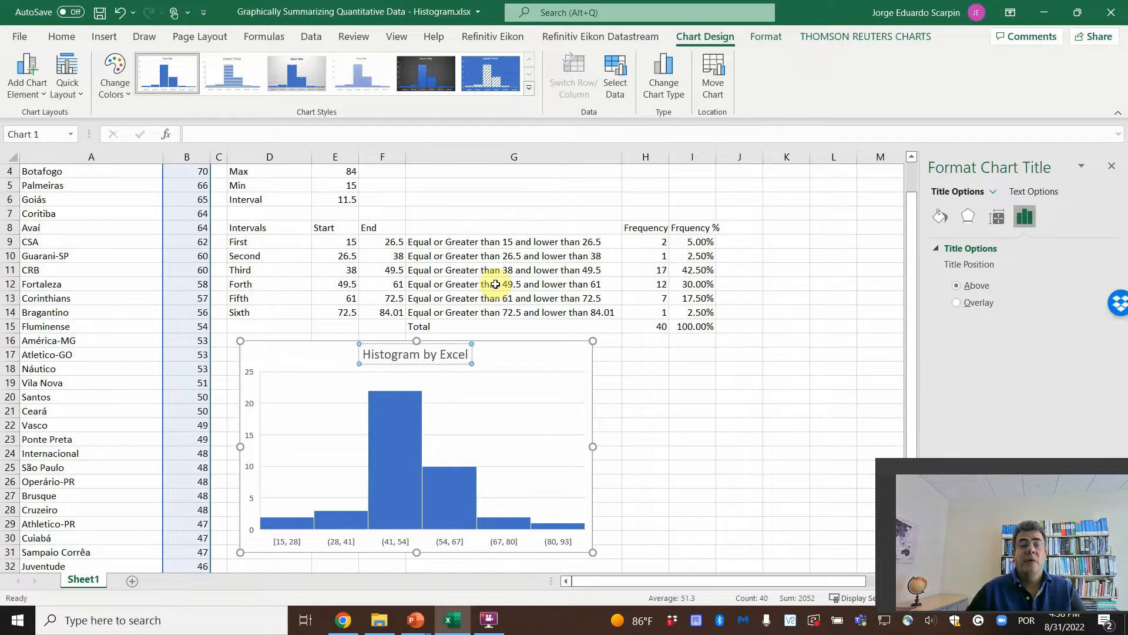
left_click(660, 400)
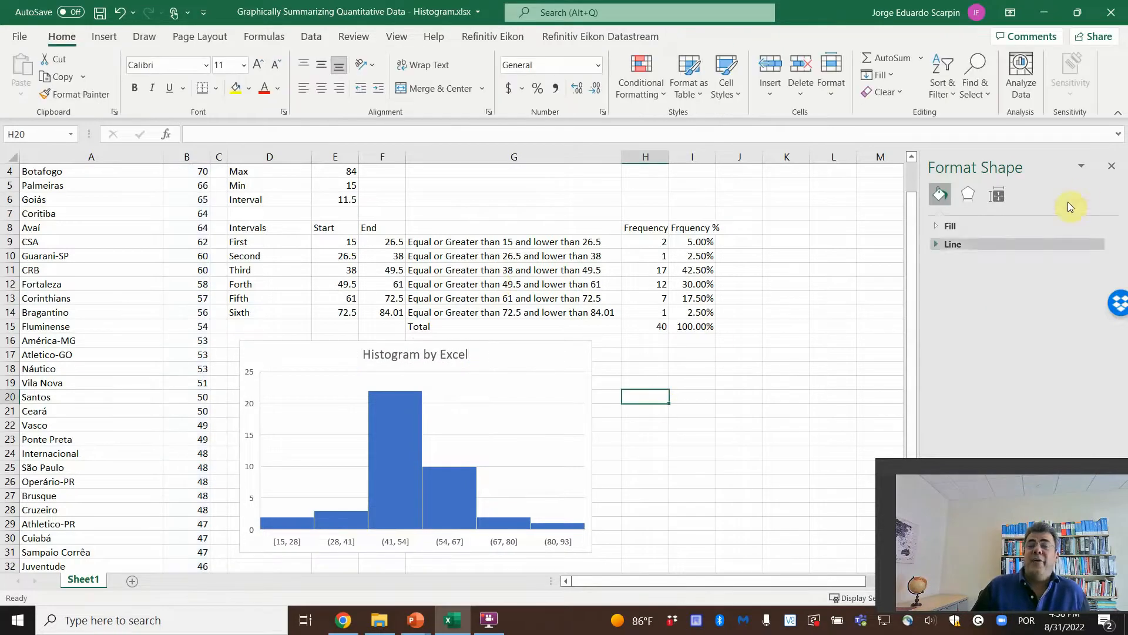
left_click(1115, 166)
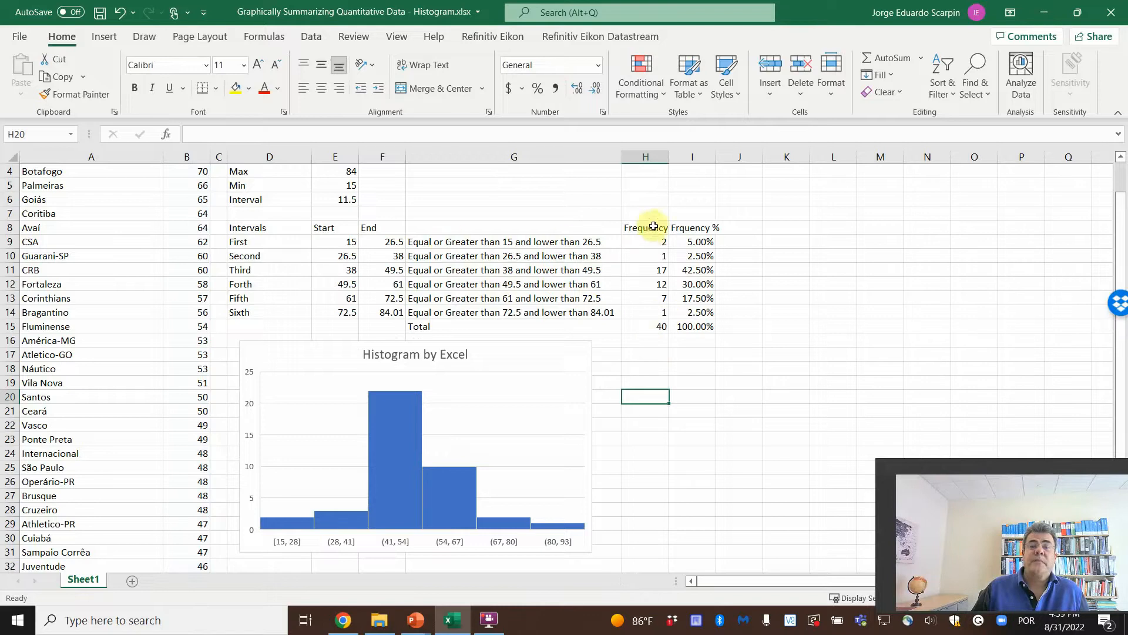
Insert a 2-D clustered column chart of the frequencies in H8:H14 and place it beside the "Histogram by Excel" chart
left_click_drag(653, 227, 650, 315)
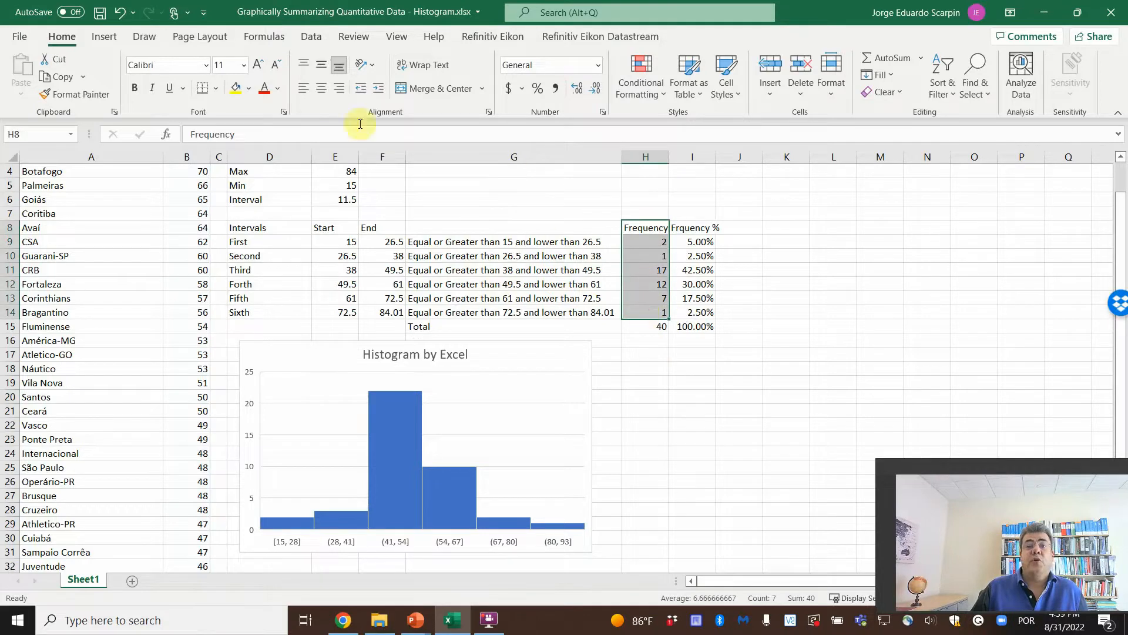
left_click(107, 38)
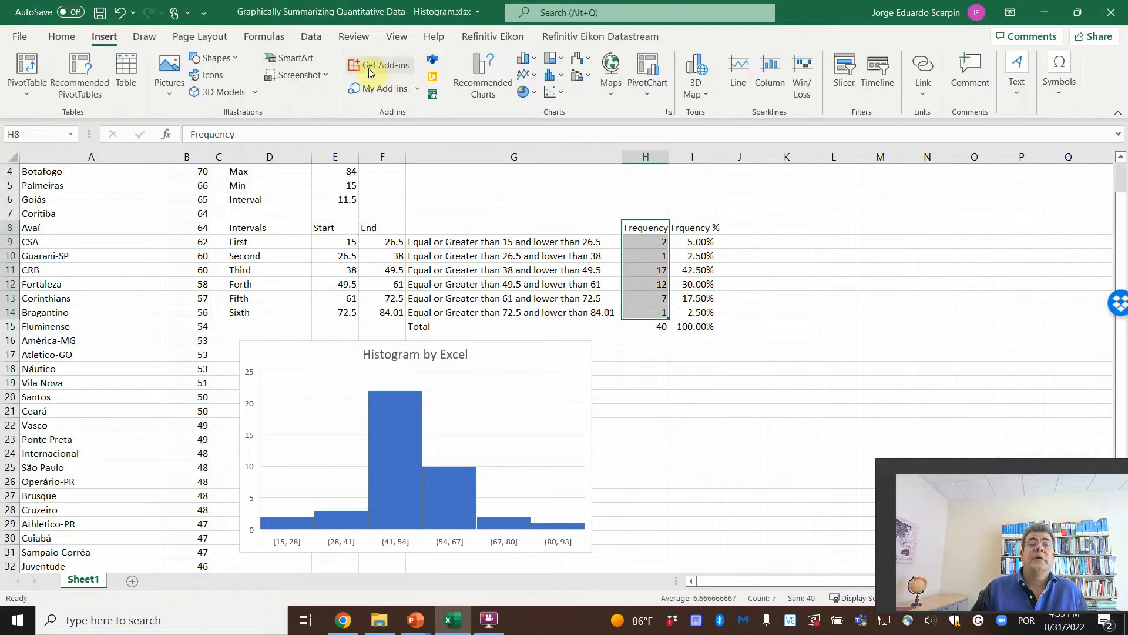
left_click(534, 62)
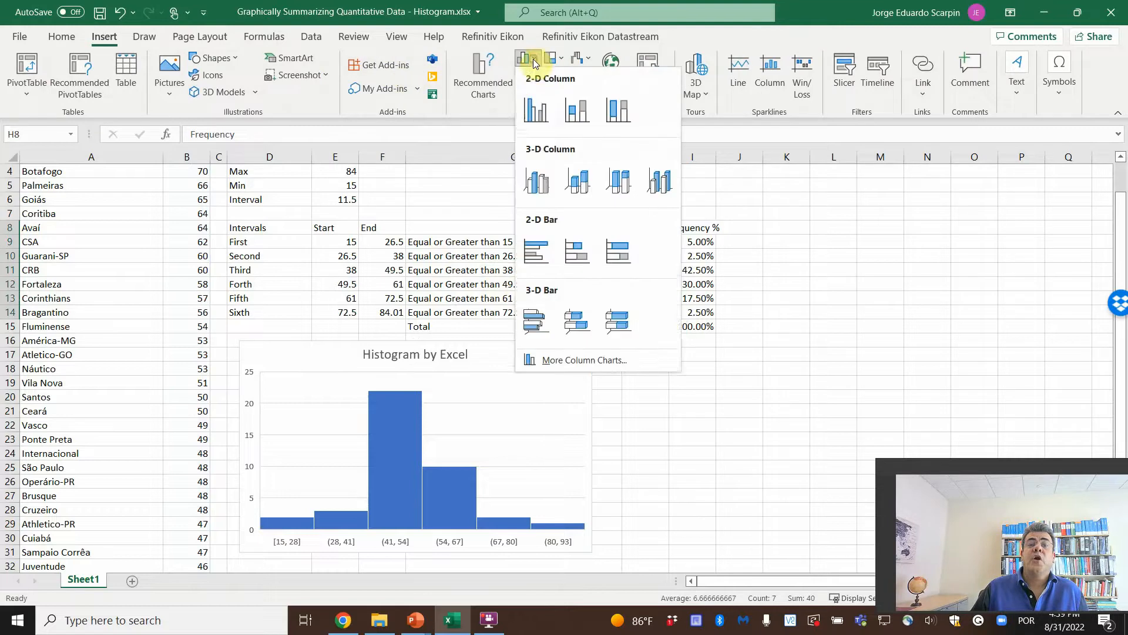
left_click(538, 99)
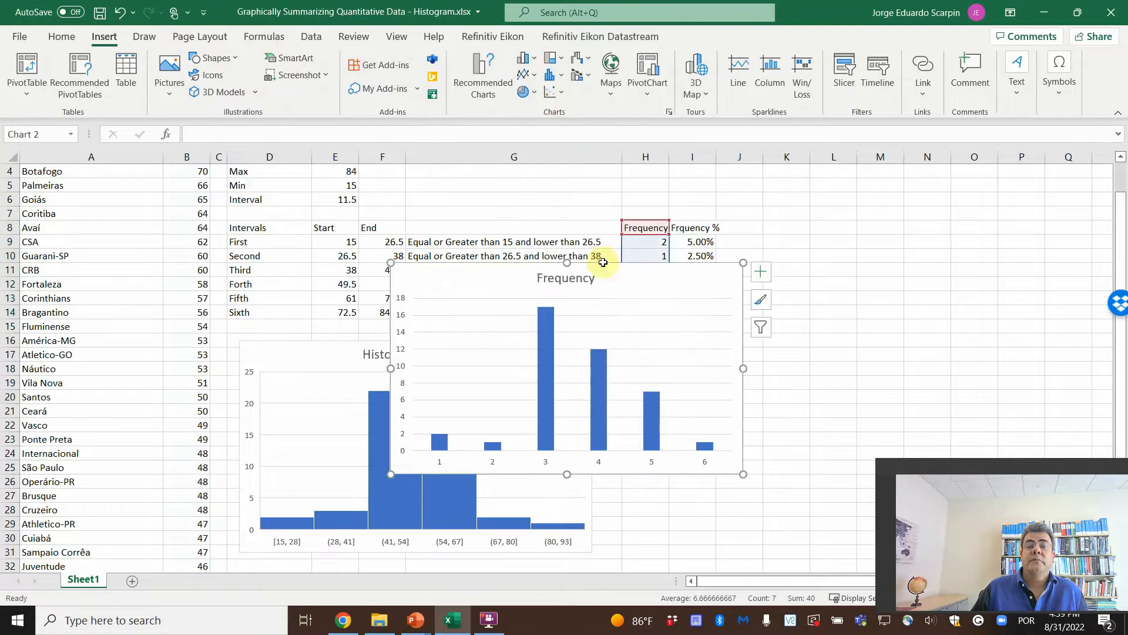
left_click_drag(613, 281, 828, 356)
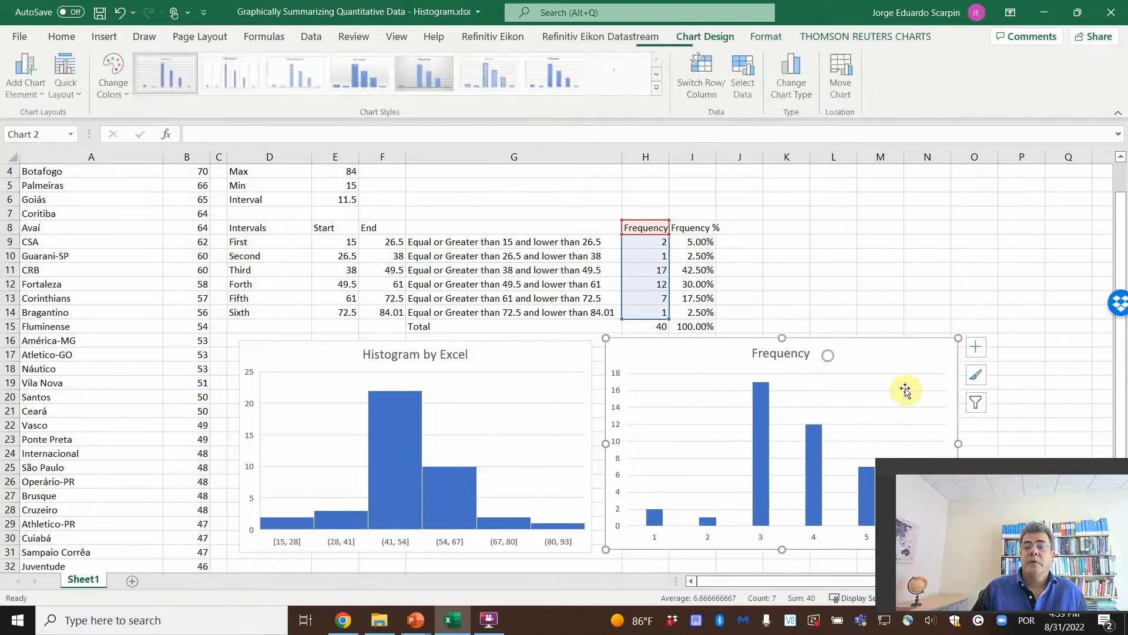
left_click_drag(1029, 467, 1023, 227)
left_click_drag(1007, 140, 1007, 8)
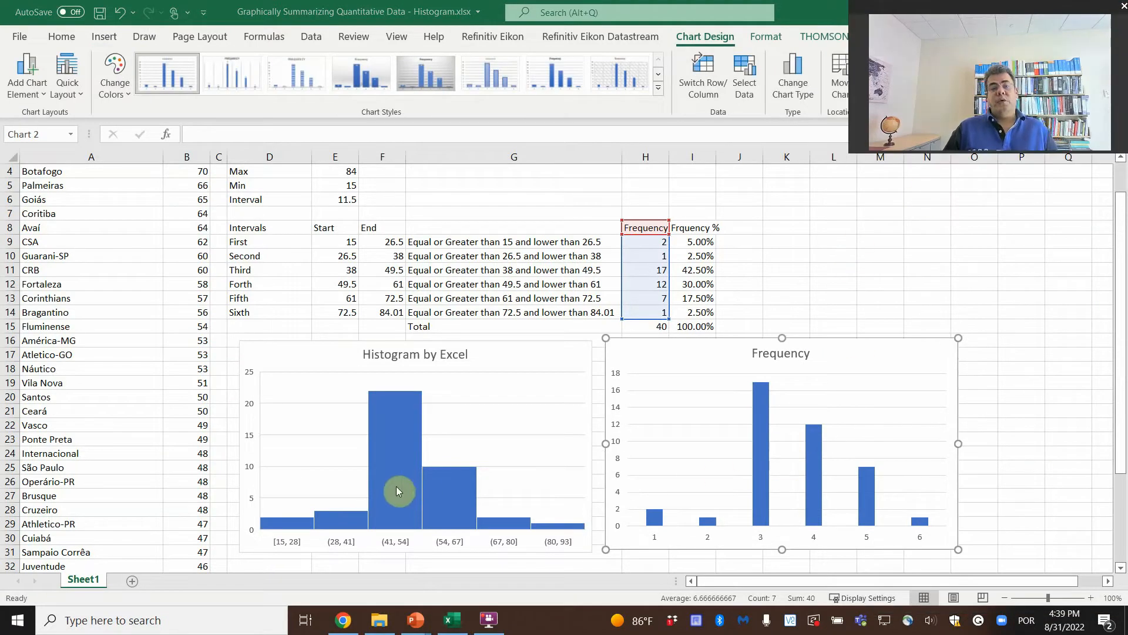
mouse_move(387, 496)
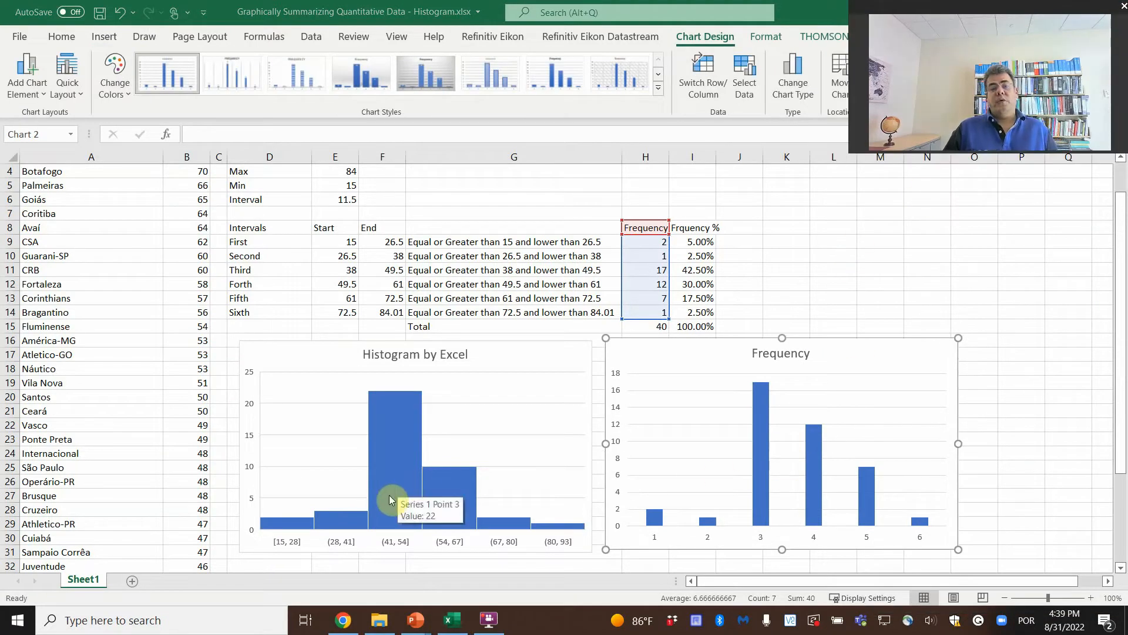
Check the gap width in the series formatting options of the "Histogram by Excel" chart, and close the pane
left_click(404, 439)
right_click(403, 437)
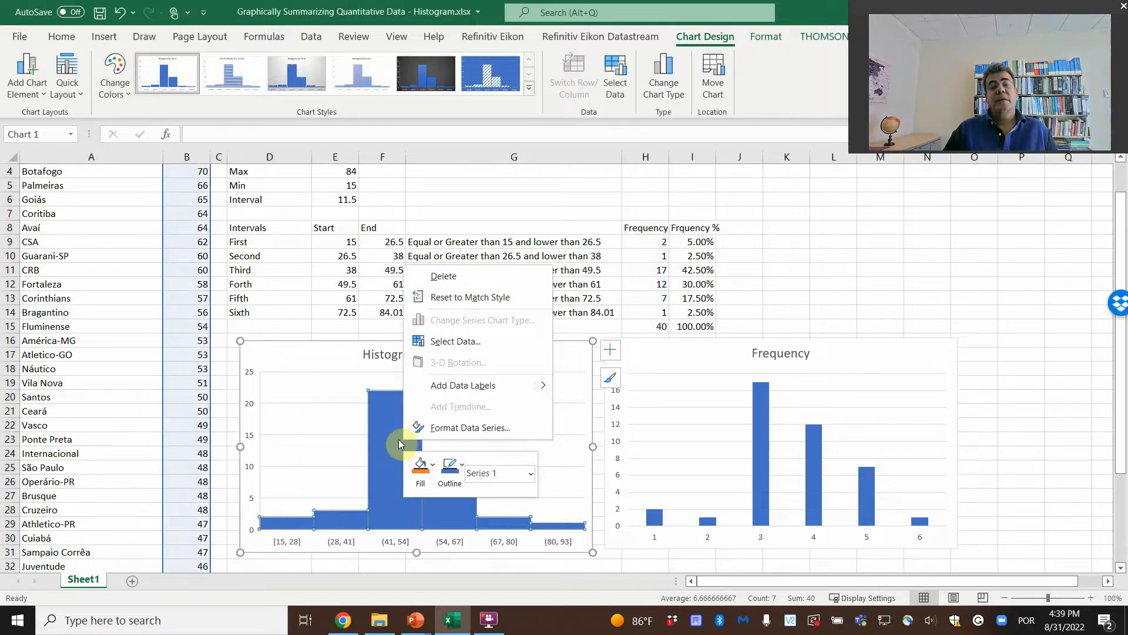
left_click(451, 430)
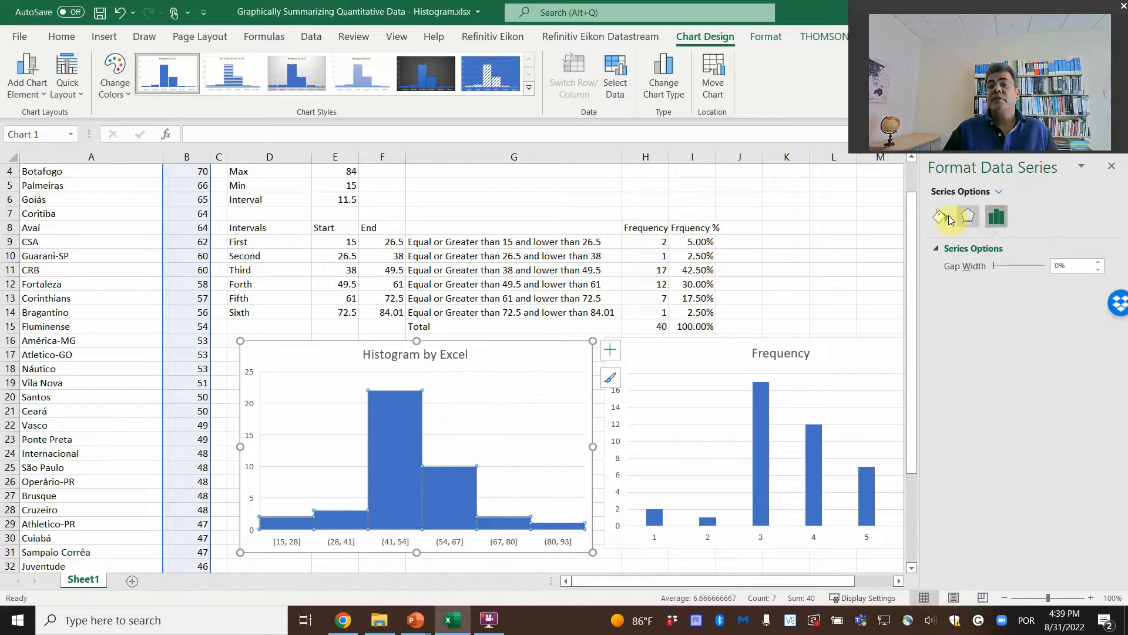
left_click(969, 222)
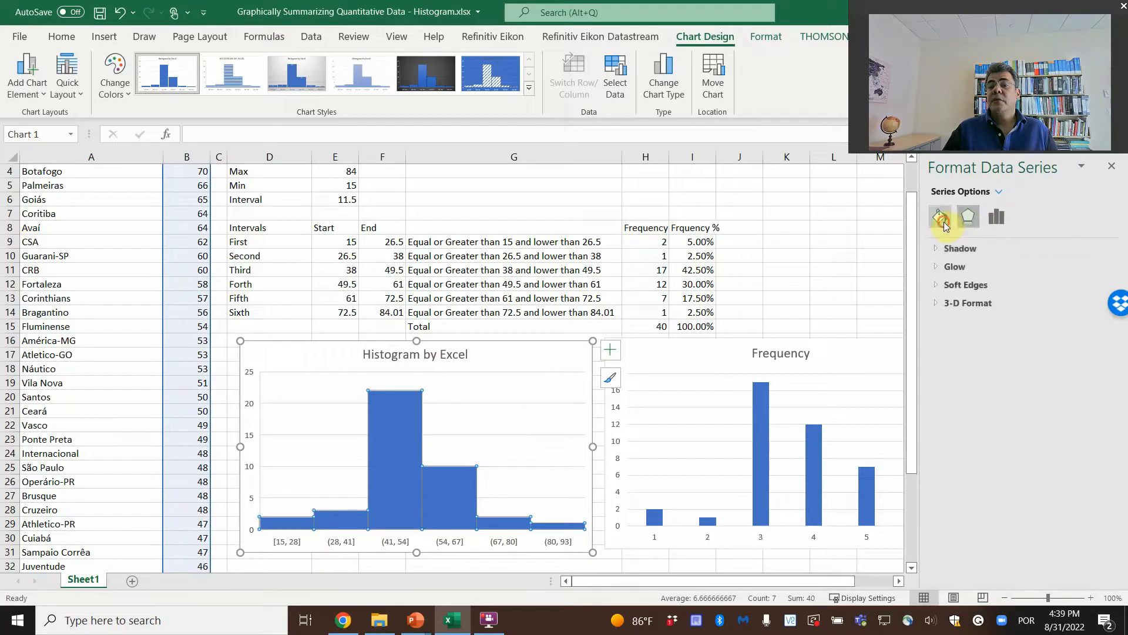
left_click(943, 222)
left_click(997, 217)
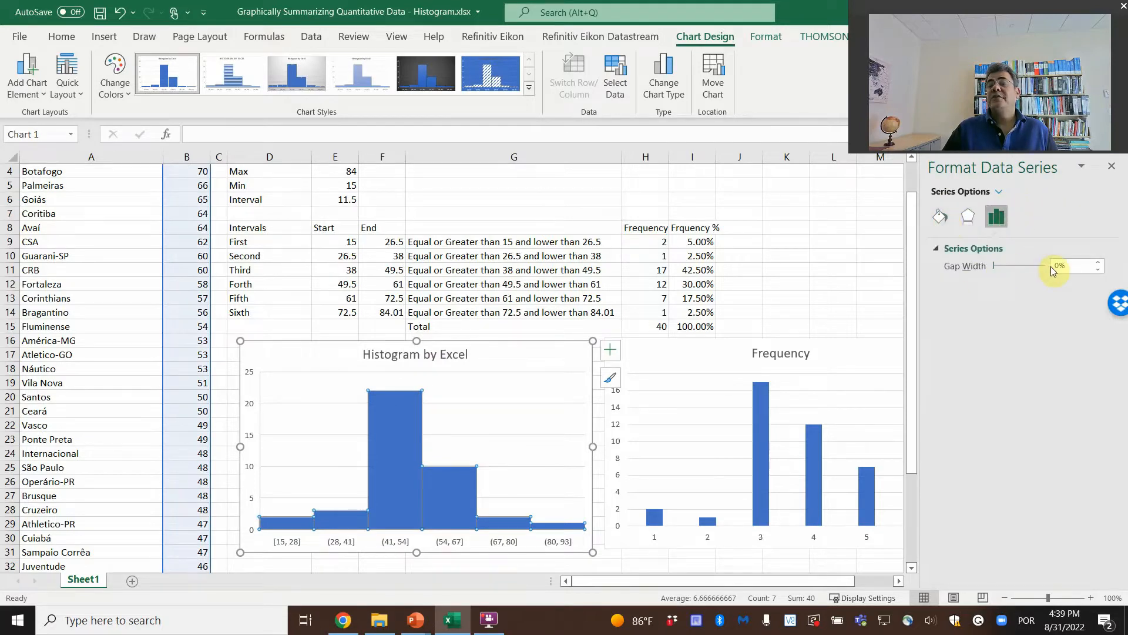
left_click(1112, 166)
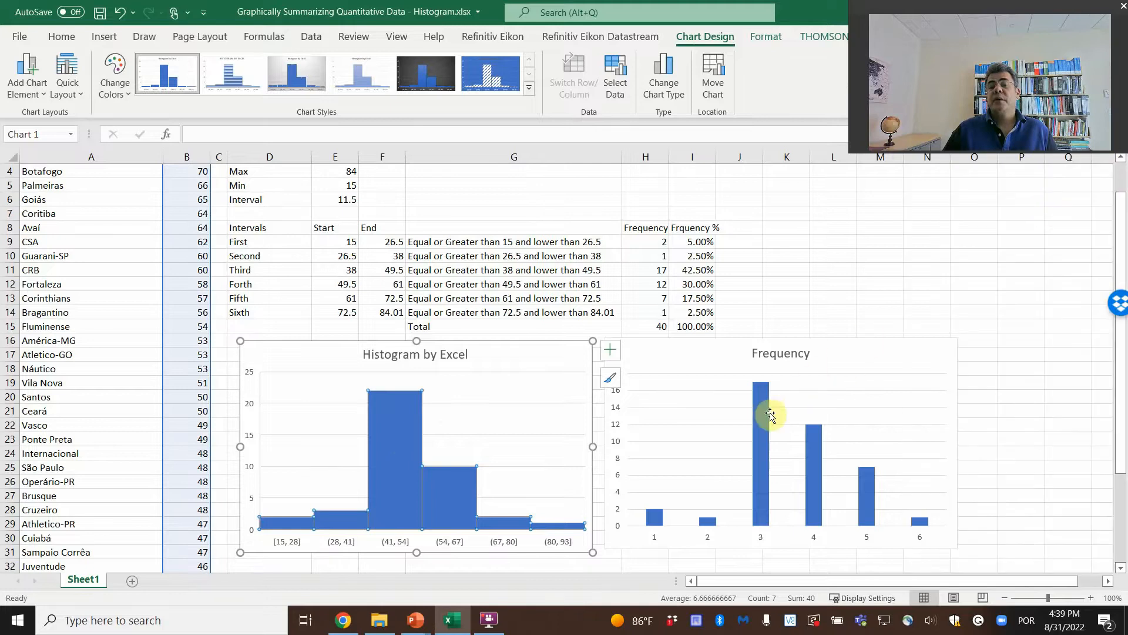
Set the gap width of the "Frequency" column chart's data series to 0% and close the formatting pane
right_click(767, 414)
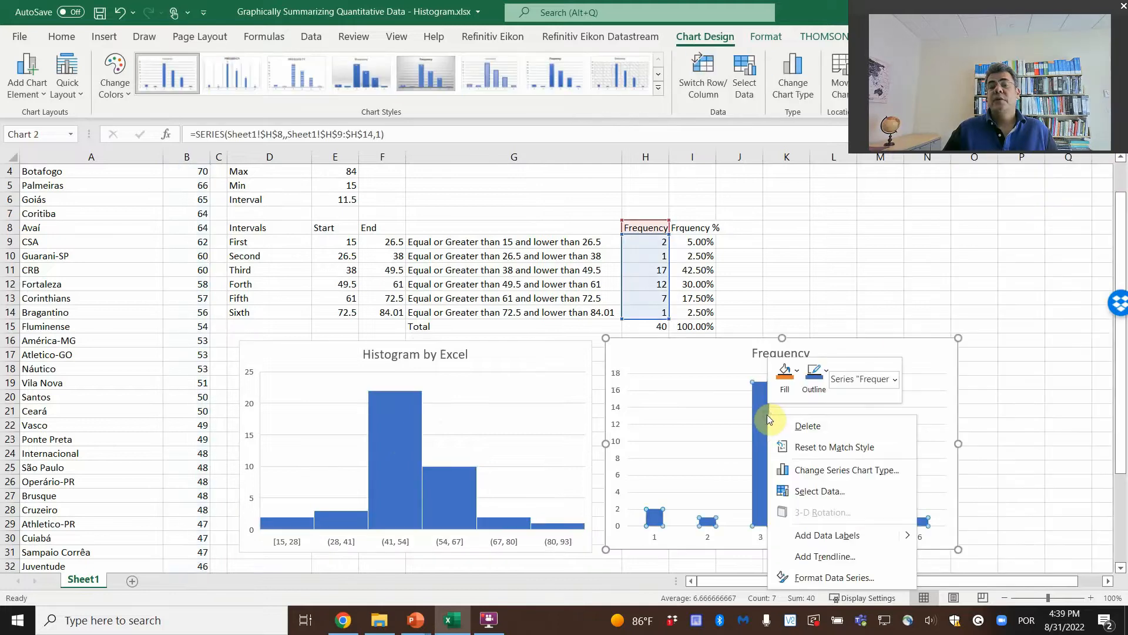
left_click(836, 578)
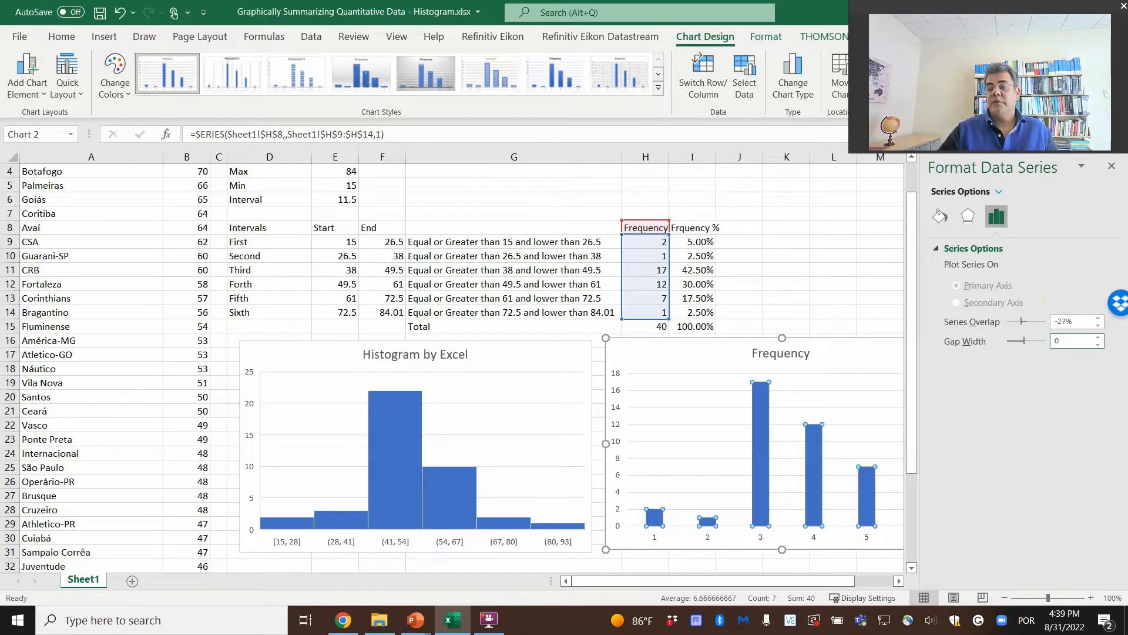
type("0")
key("Return")
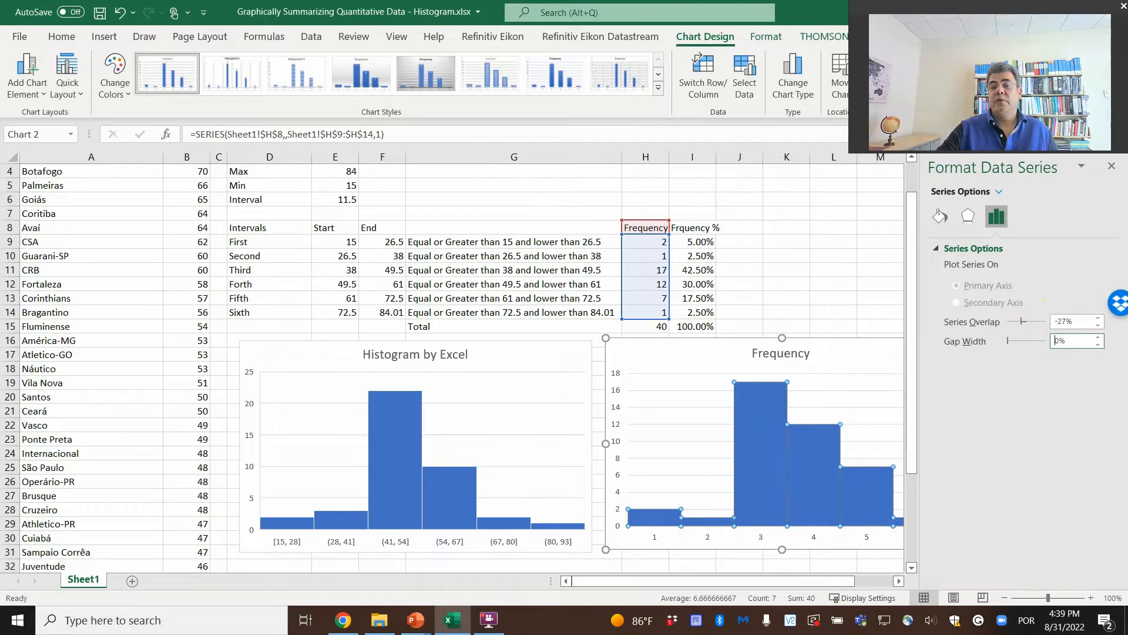
left_click(1119, 170)
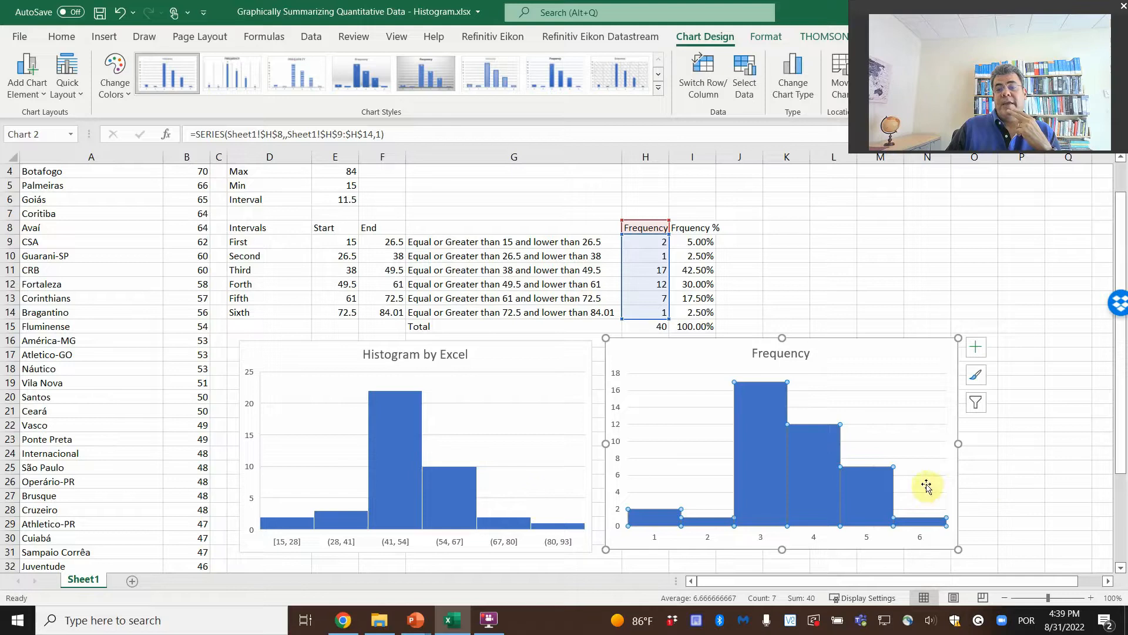
left_click(996, 484)
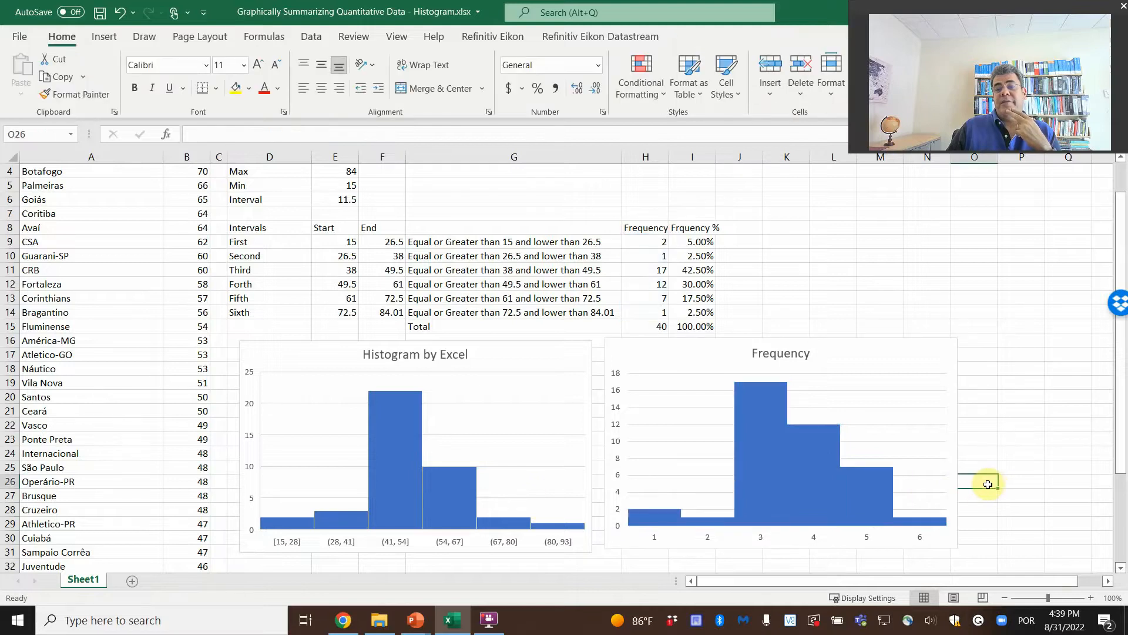
Change the "Frequency" chart's title to "Histogram" and close the formatting pane
mouse_move(799, 484)
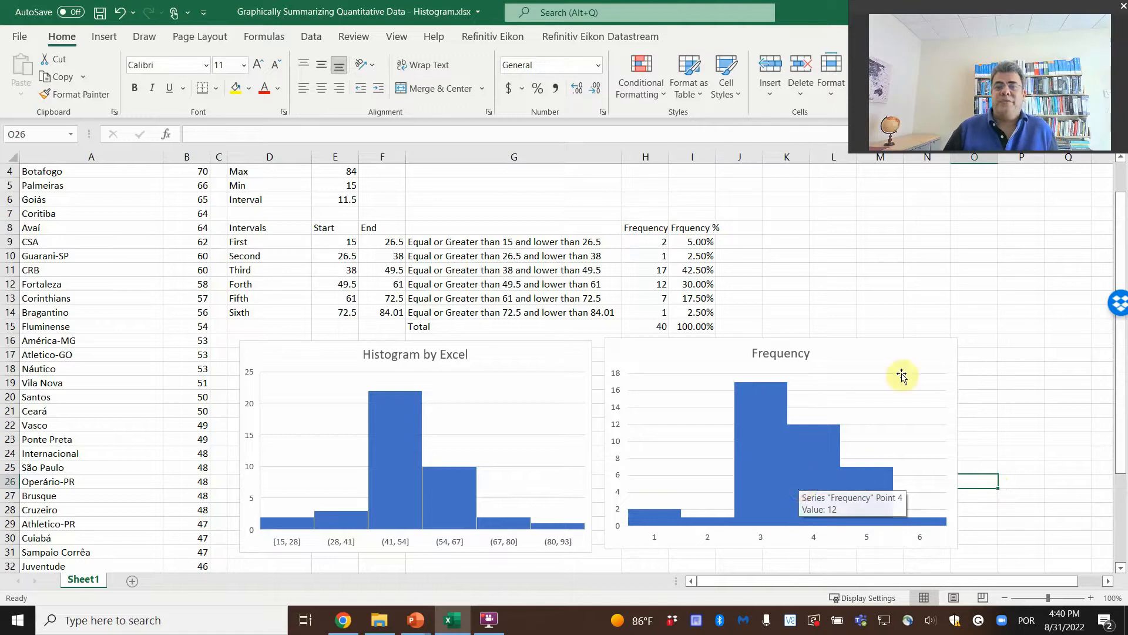
double_click(788, 353)
left_click(789, 352)
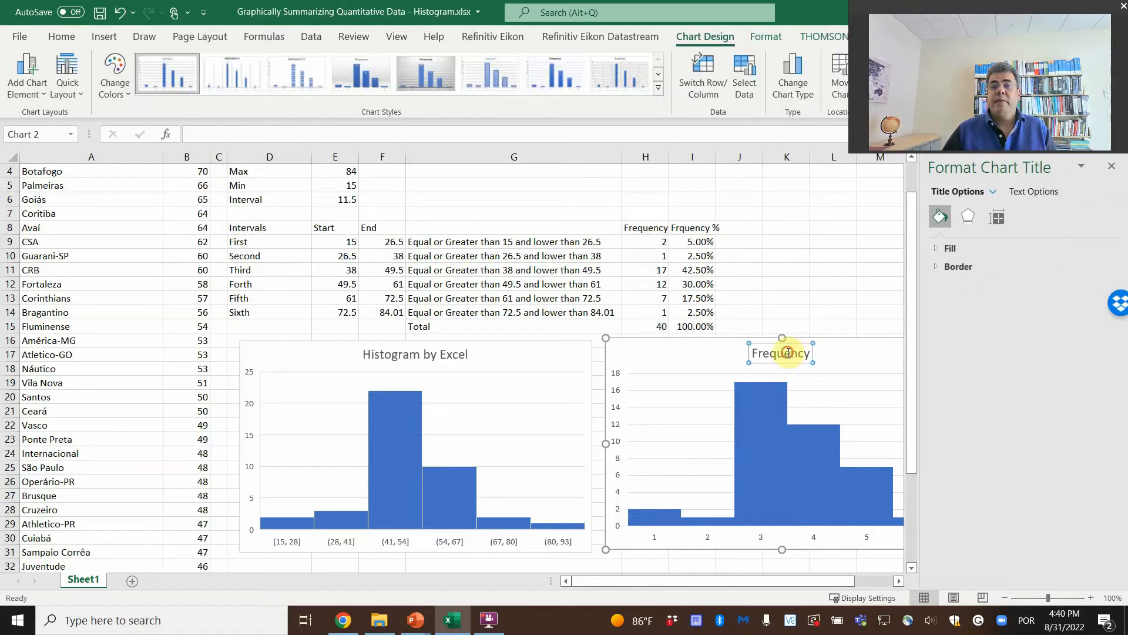
double_click(809, 350)
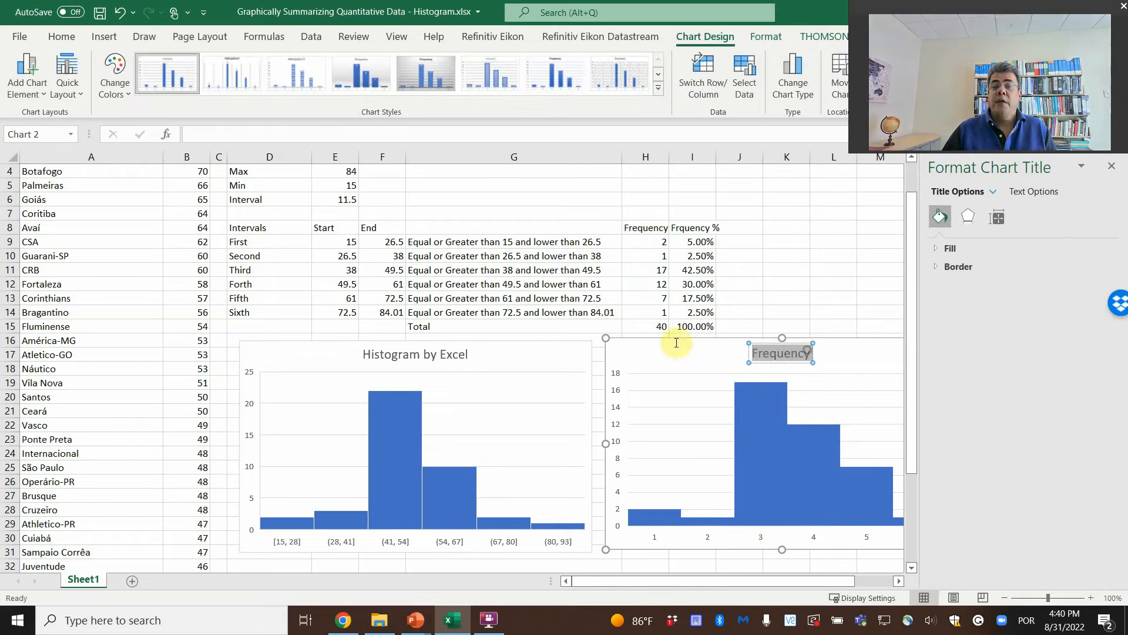
type("Histog")
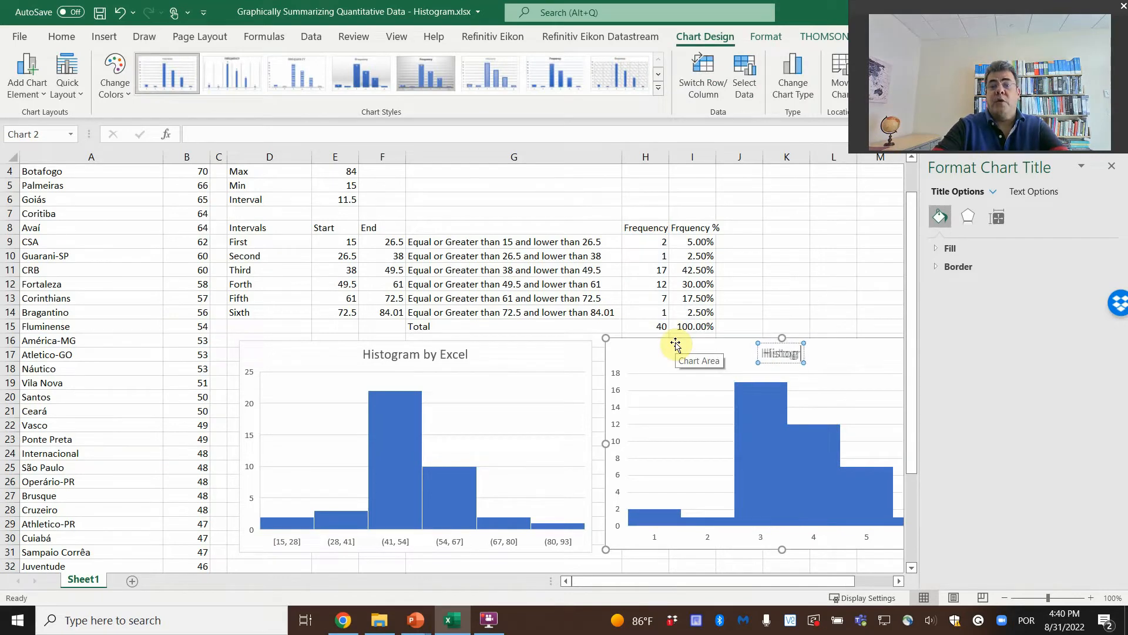
type("ram")
key("Return")
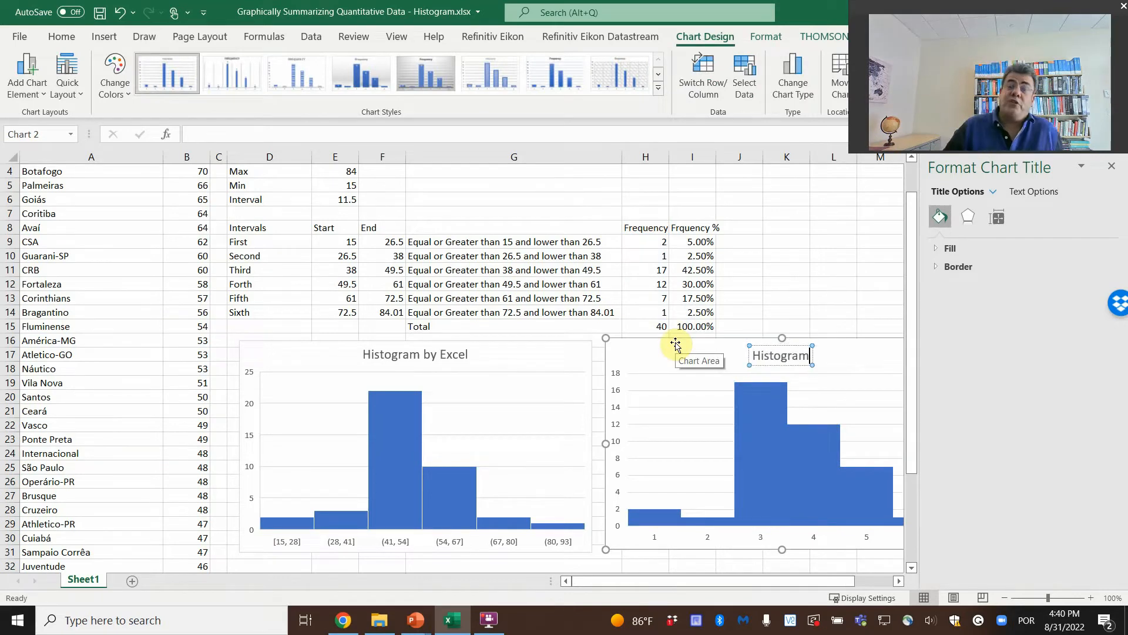
left_click(794, 297)
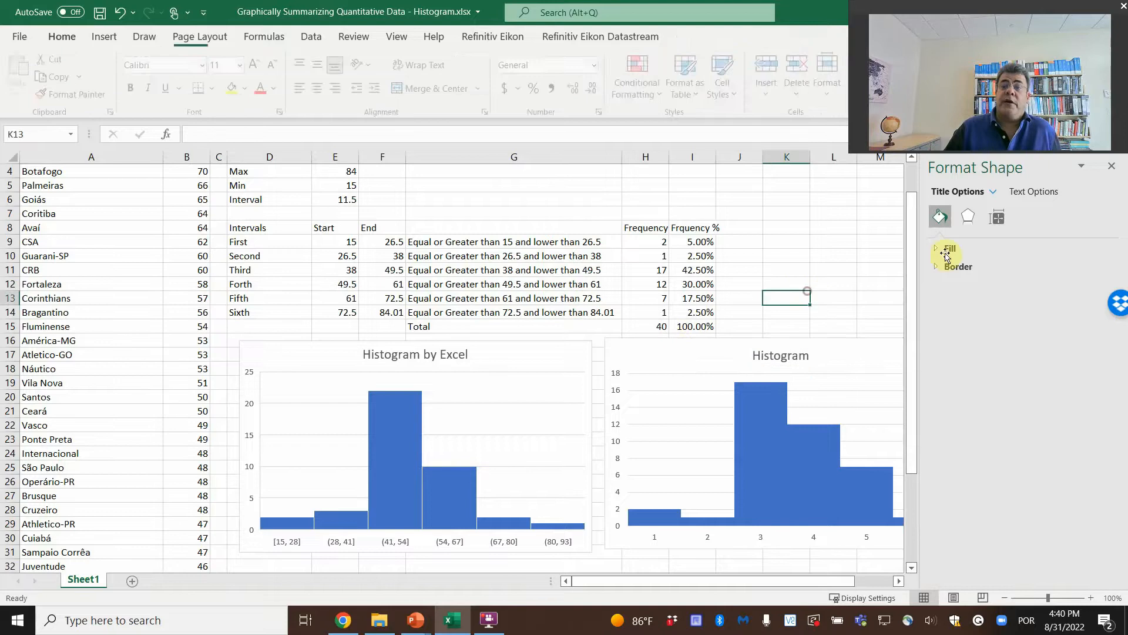
left_click(1109, 170)
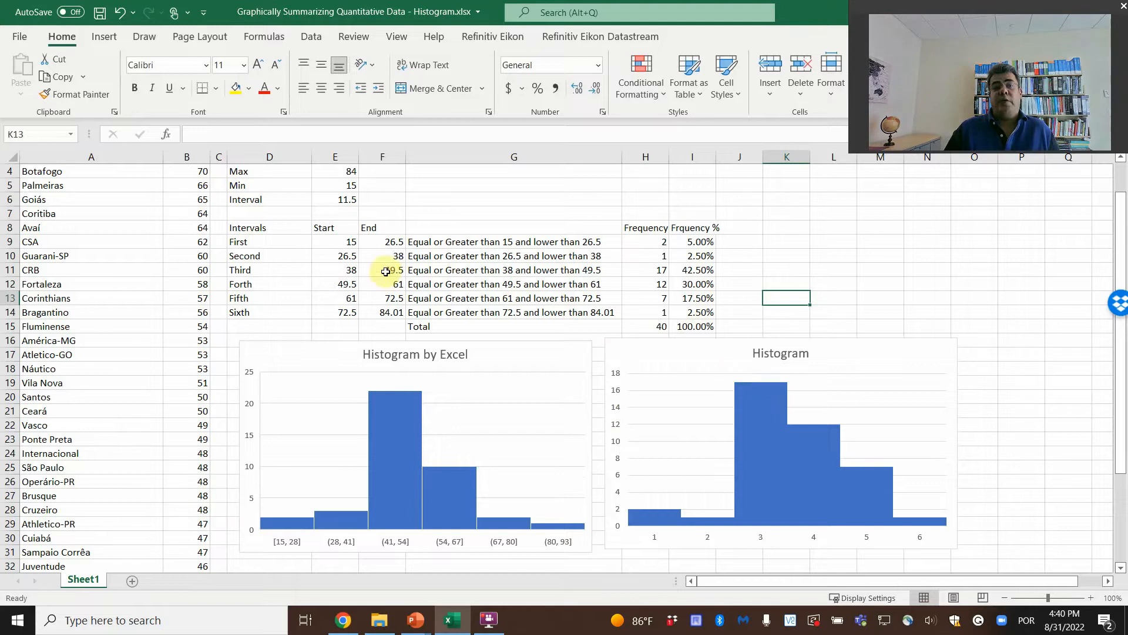
Insert a 2-D clustered column chart of the percentage frequencies in I8:I14 and place it beside the "Histogram" chart
scroll(367, 265, "up", 1)
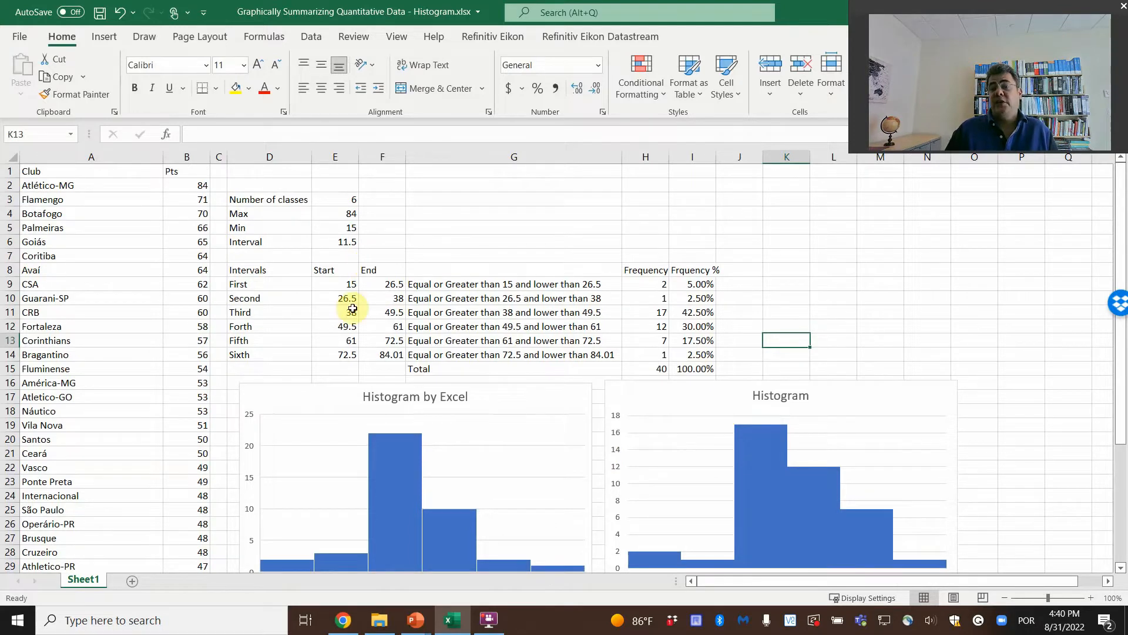
scroll(379, 308, "down", 1)
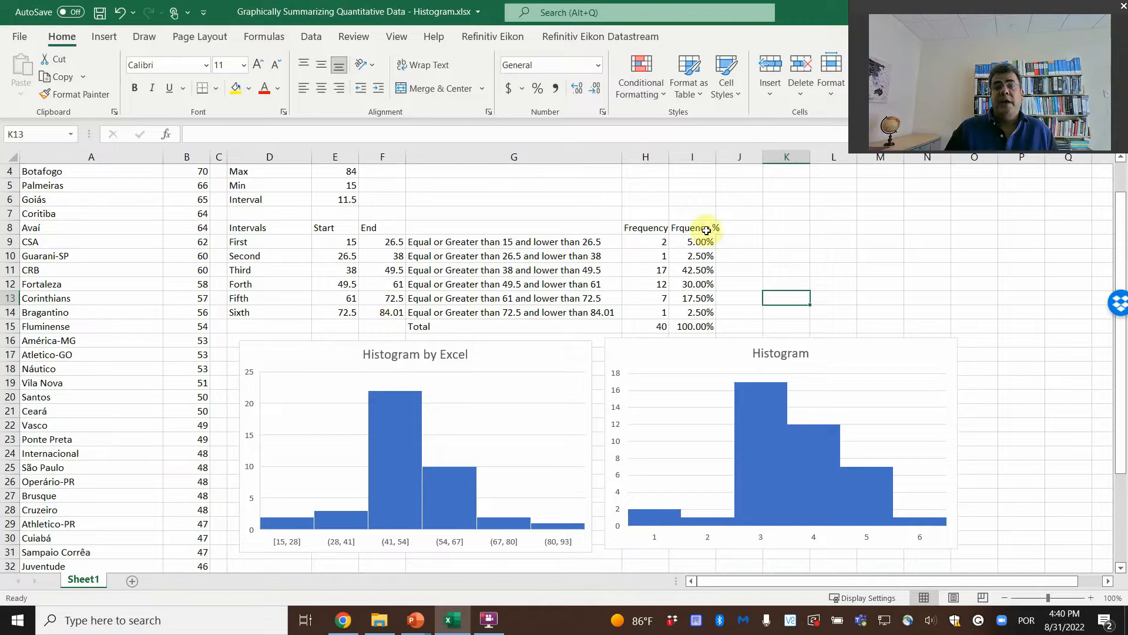
left_click_drag(707, 231, 716, 309)
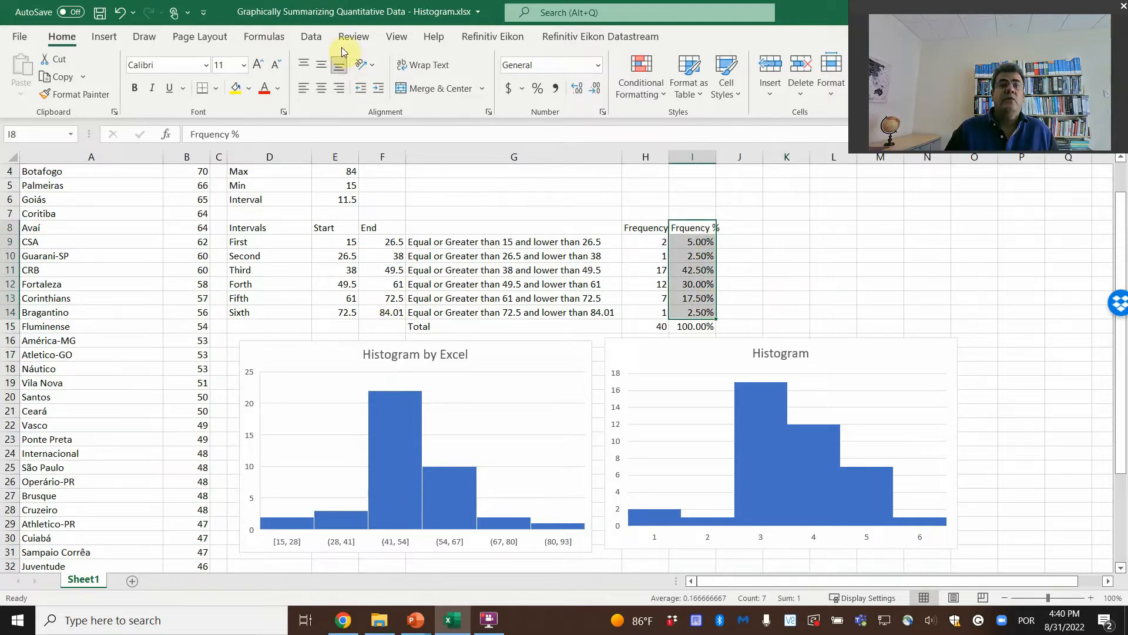
left_click(103, 36)
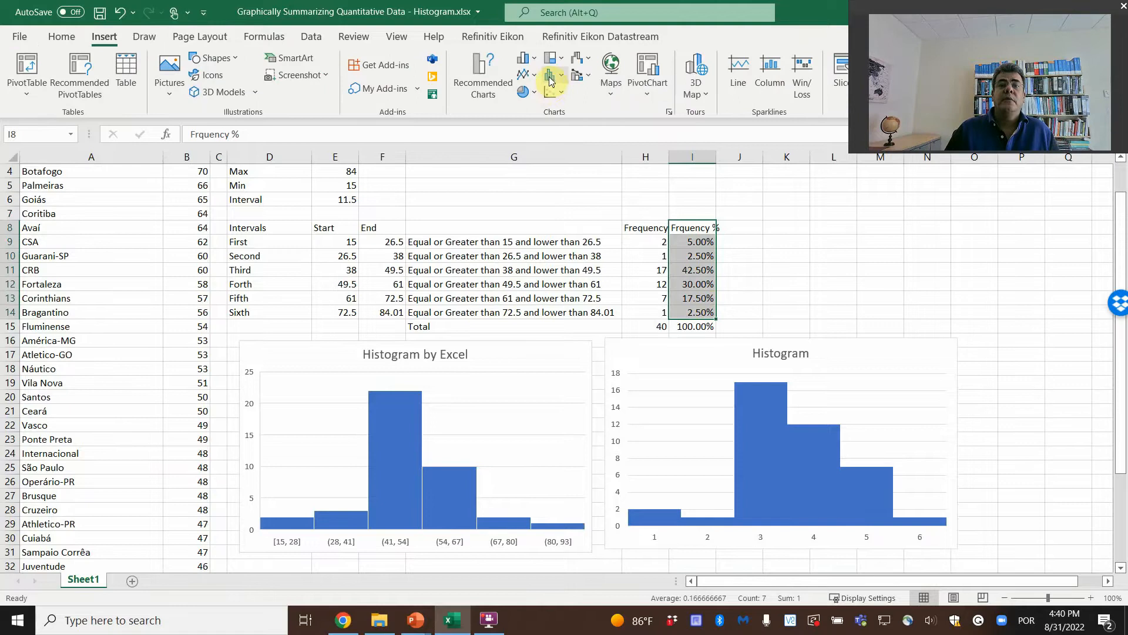
left_click(551, 80)
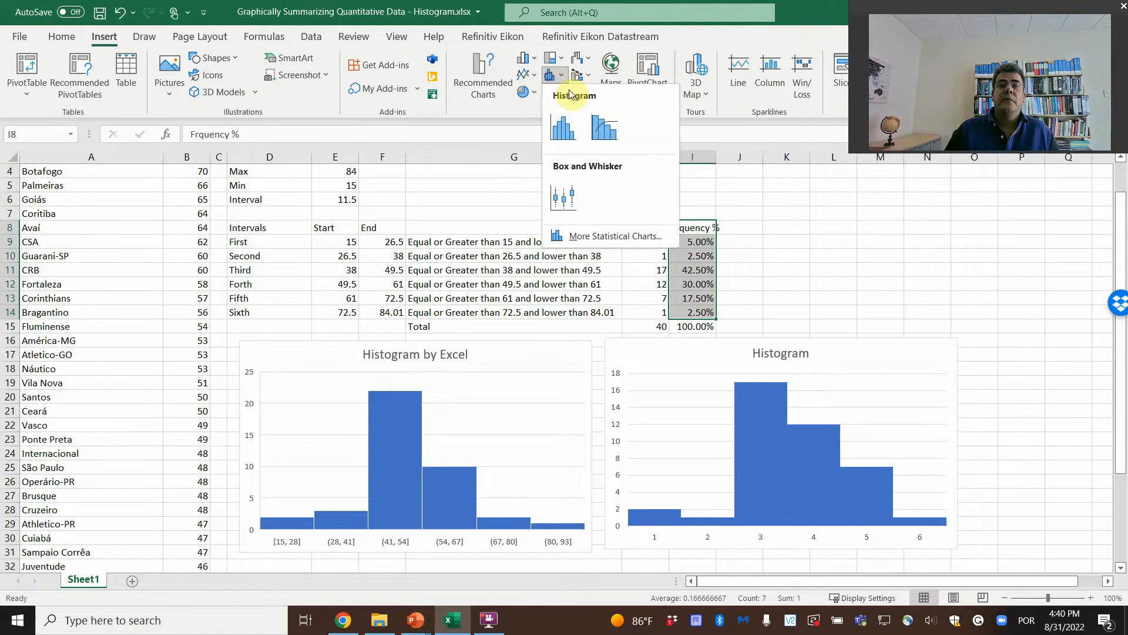
left_click(526, 59)
left_click(544, 107)
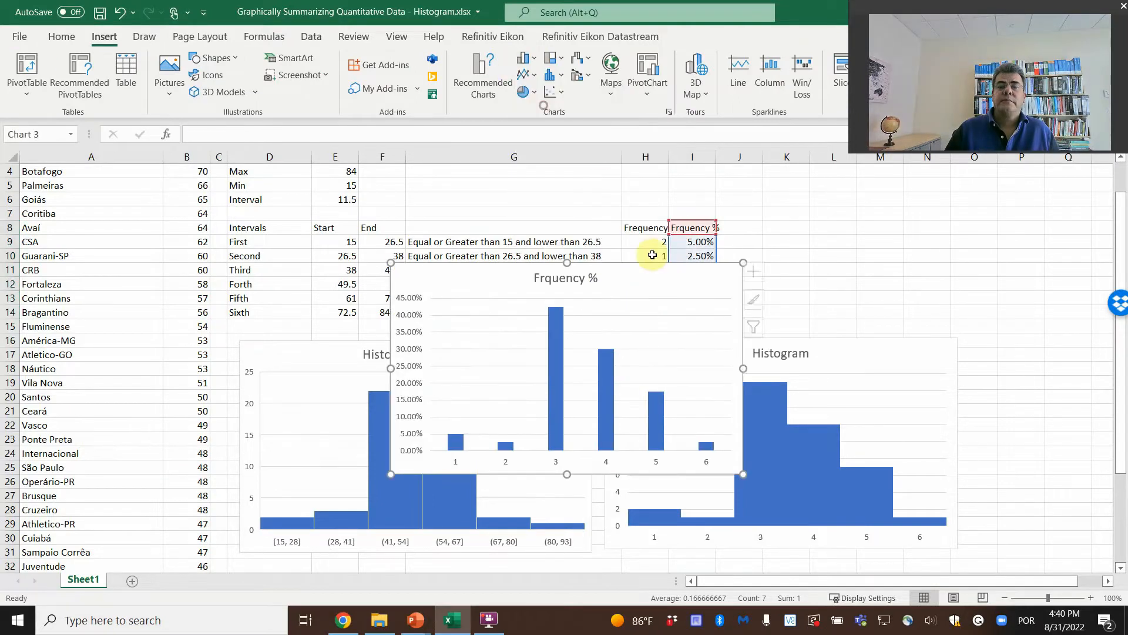
left_click_drag(639, 285, 1074, 352)
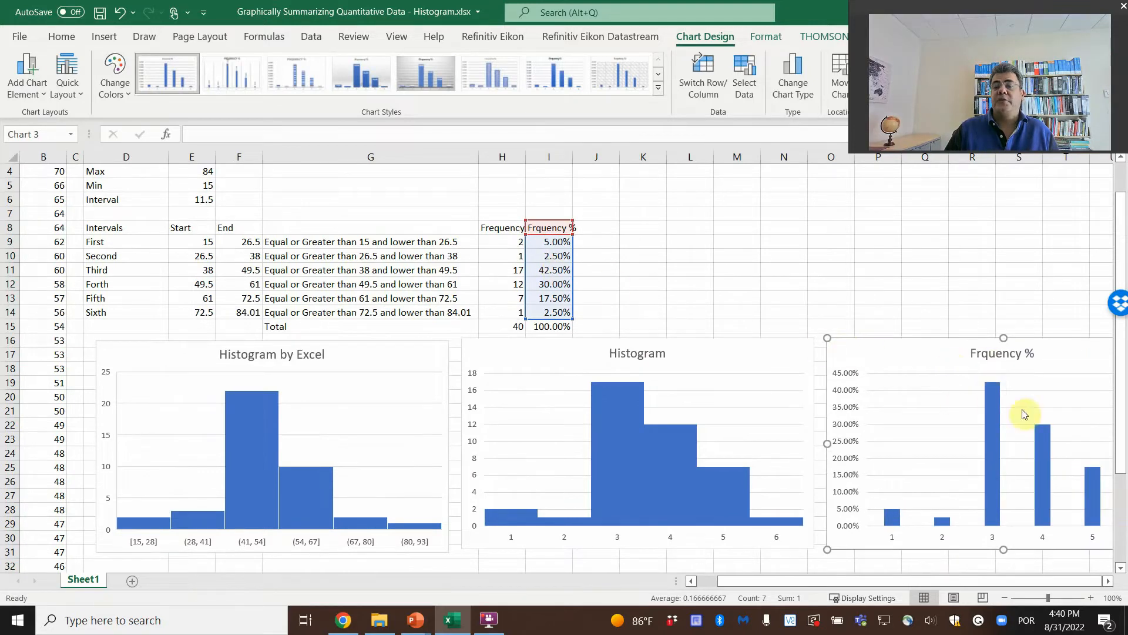
Set the gap width of the "Frquency %" chart's data series to 0% and close the formatting pane
right_click(896, 358)
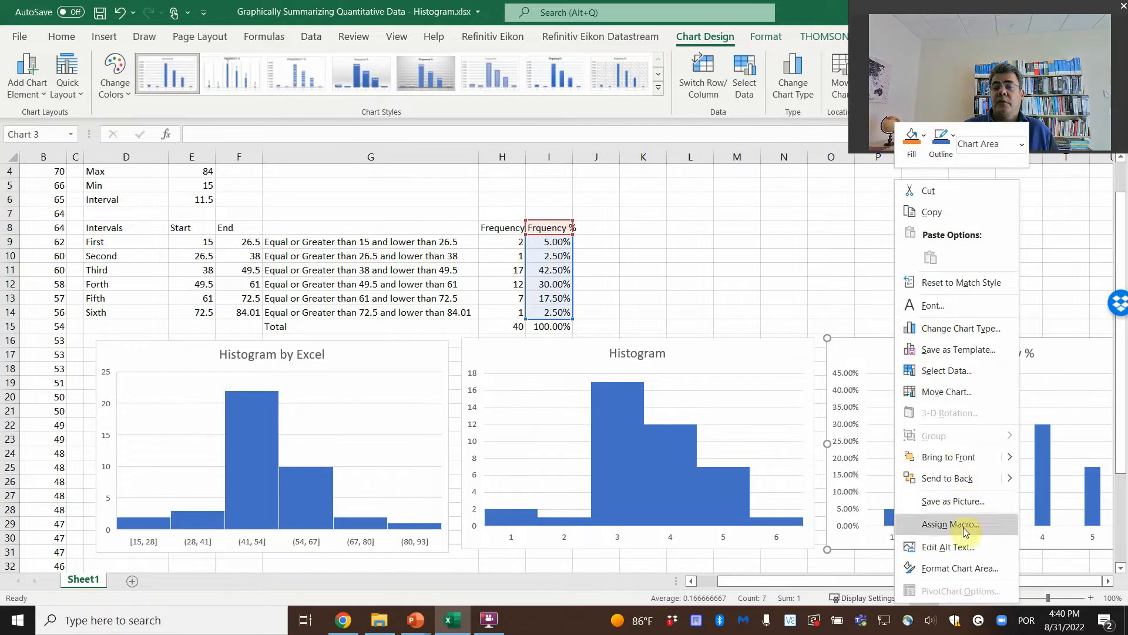
key("Escape")
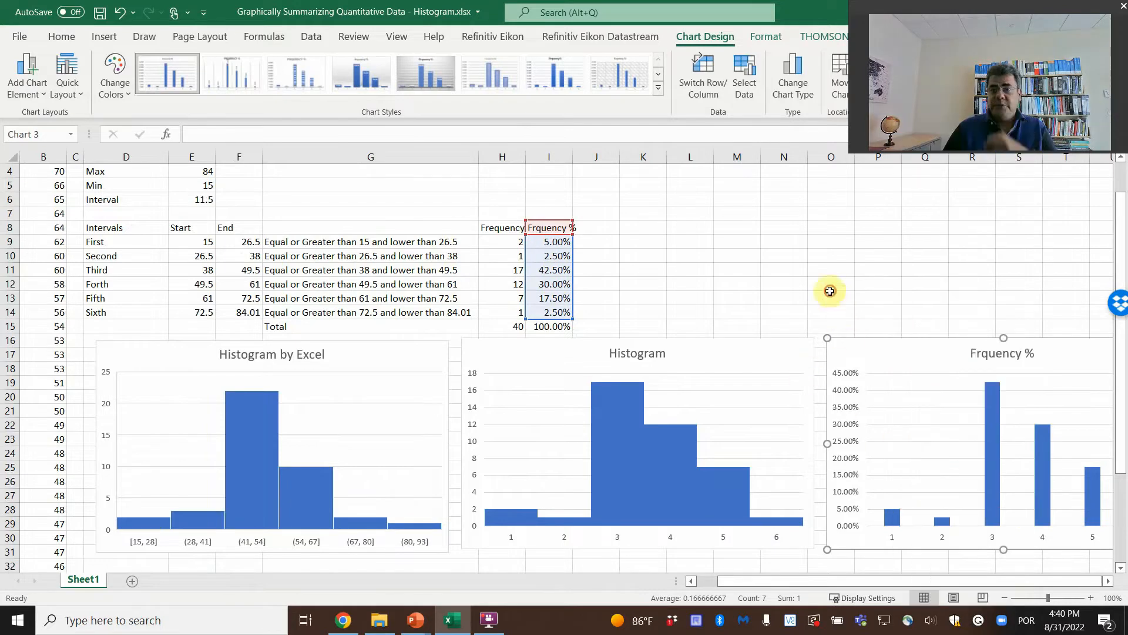
right_click(995, 430)
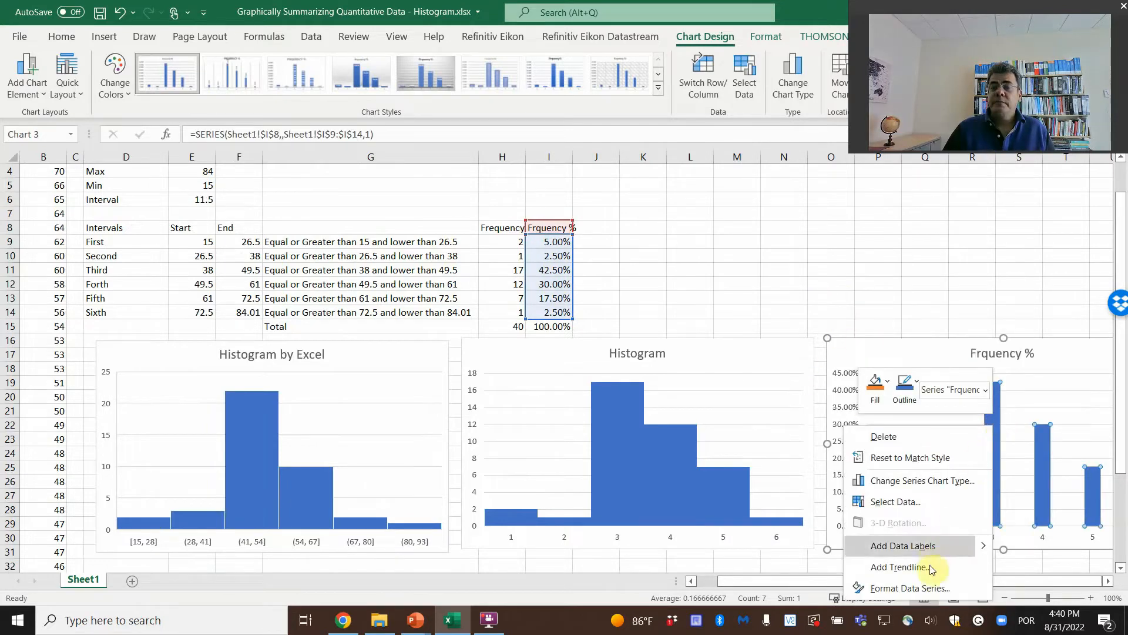
left_click(932, 584)
left_click(1082, 340)
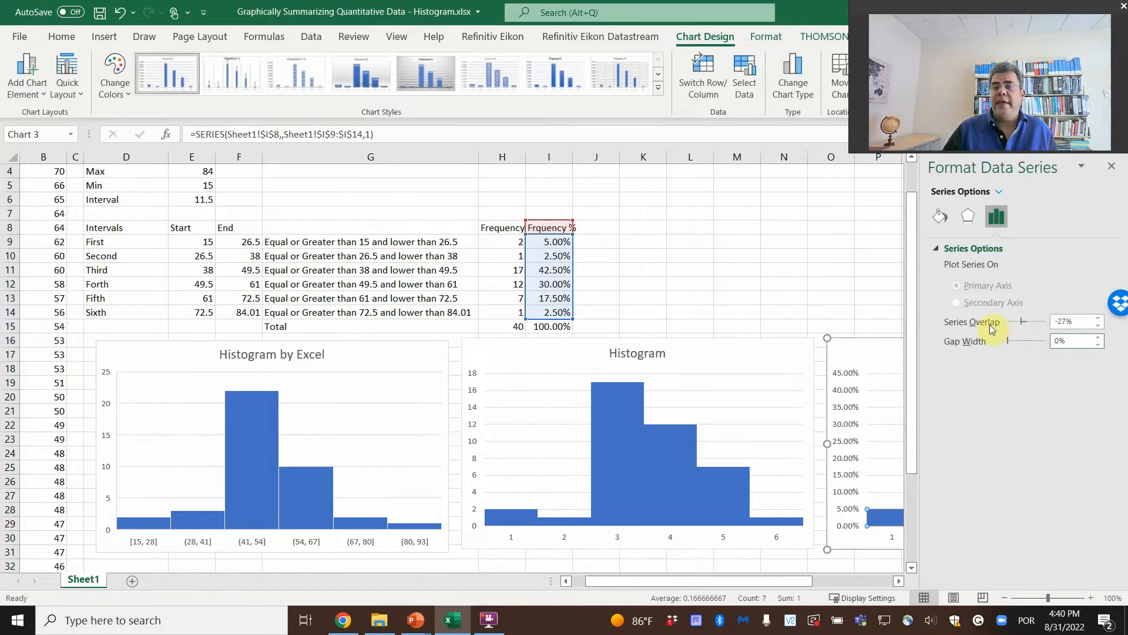
left_click(1114, 170)
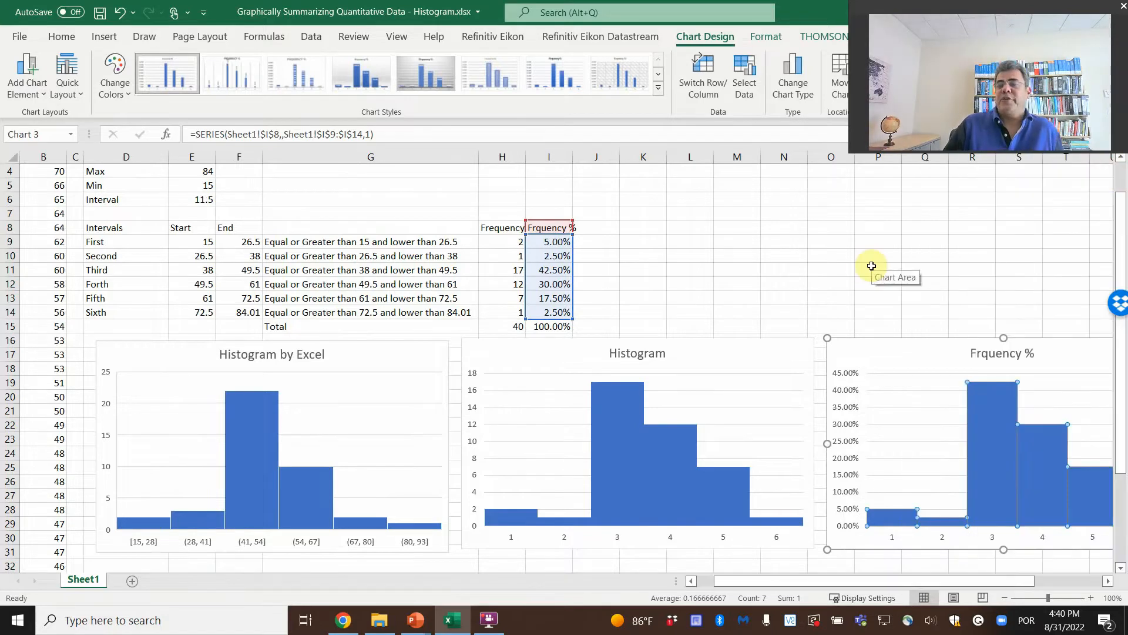
left_click(838, 279)
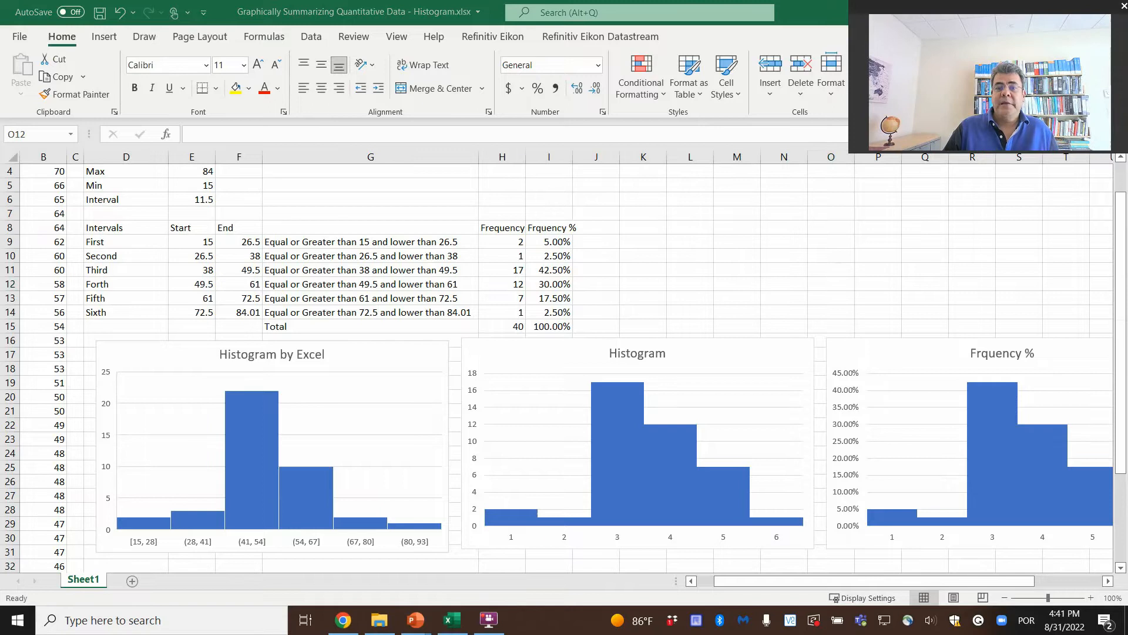
Switch to the PowerPoint slide show and advance past "Graph the Histogram" to the "Some Common Distribution Shapes" slide
mouse_move(427, 621)
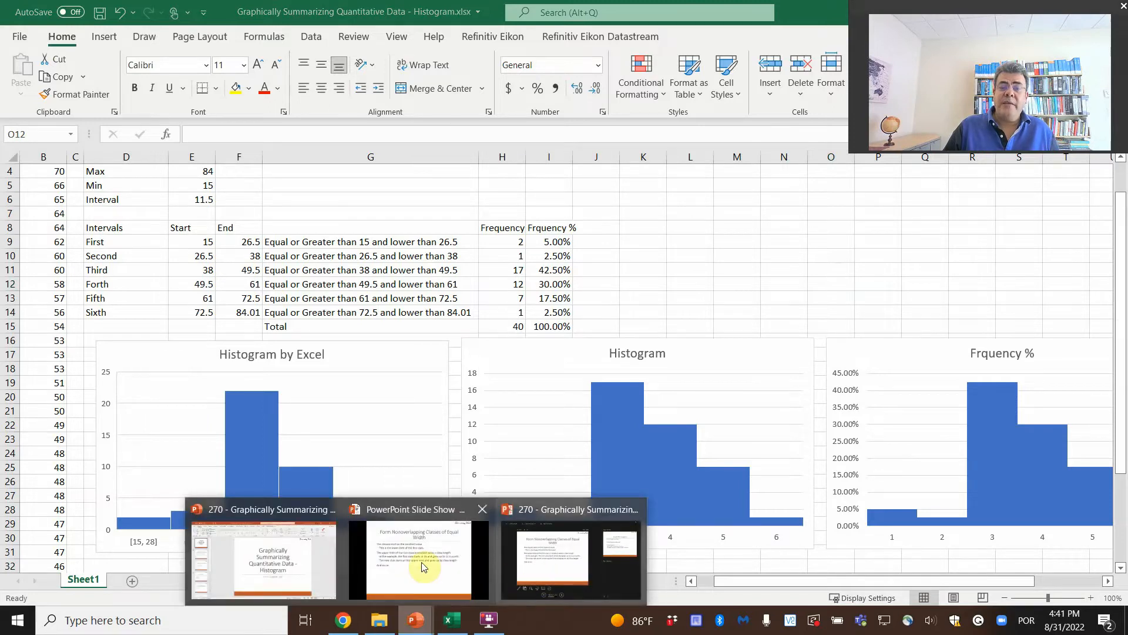
left_click(548, 578)
left_click(548, 413)
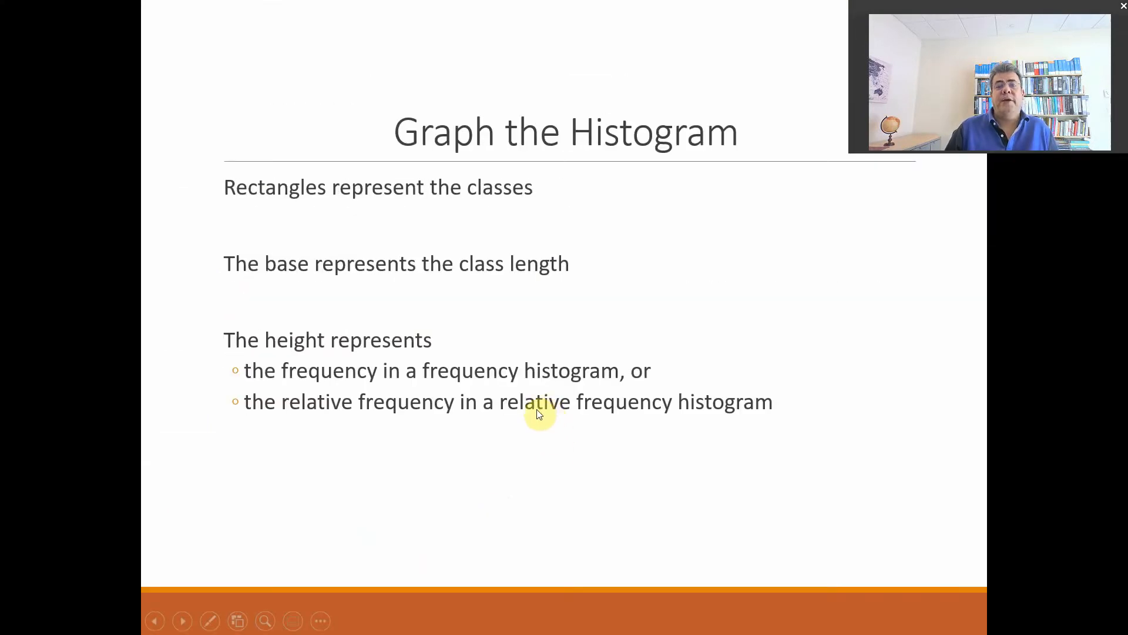
left_click(552, 424)
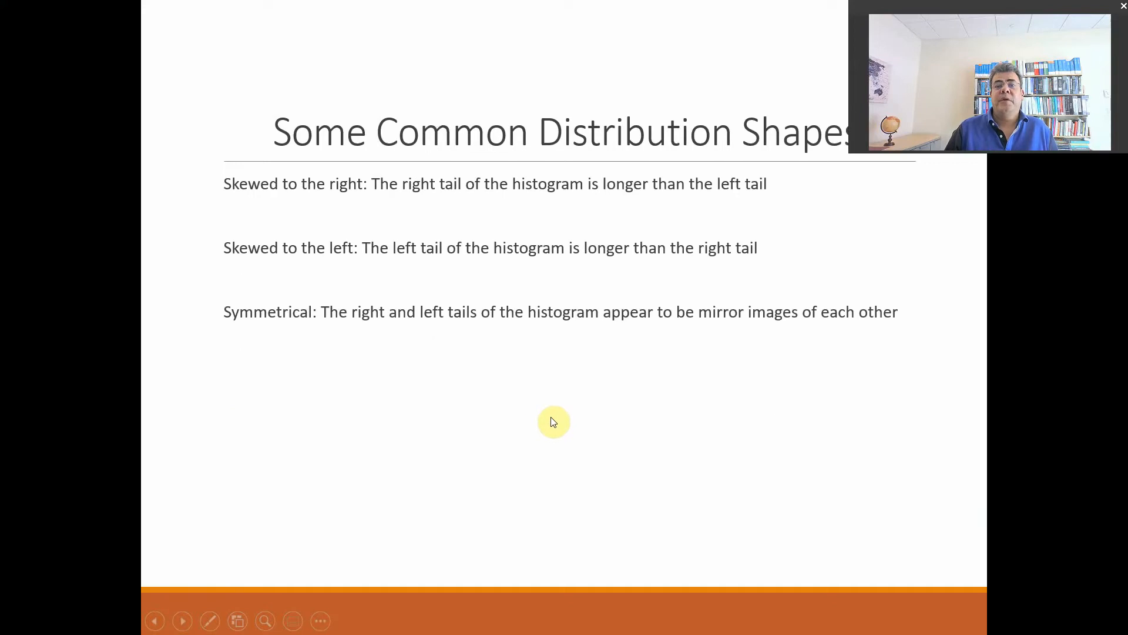
left_click_drag(967, 12, 977, 478)
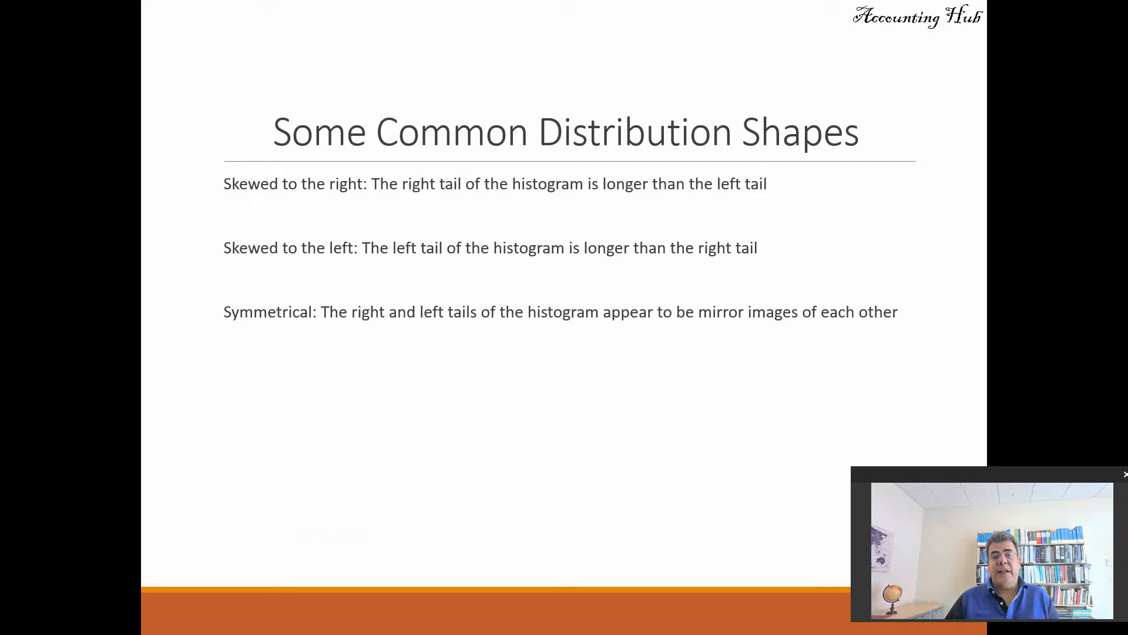
key("alt+Tab")
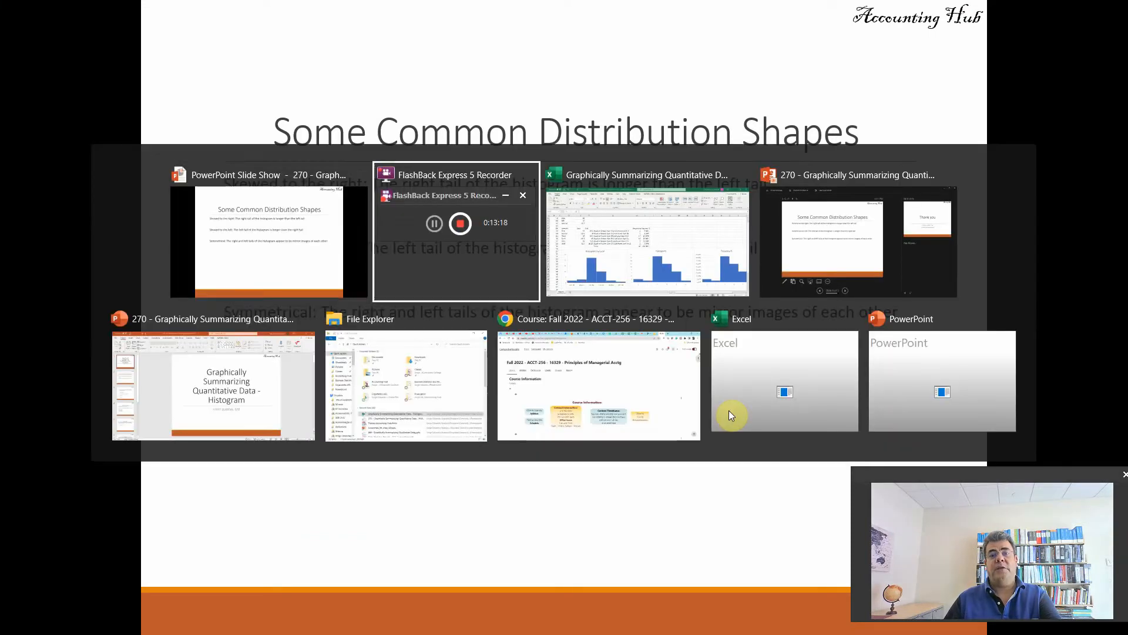
Switch to the Excel workbook and examine the shape and tails of the "Histogram" chart against the neighbouring charts
left_click(729, 410)
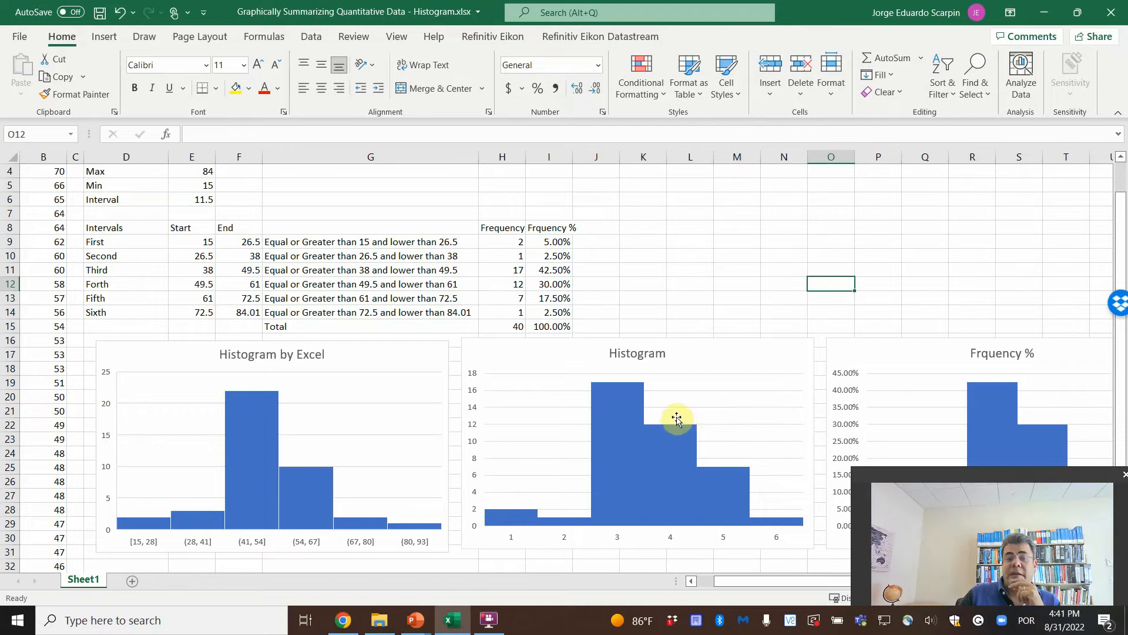
mouse_move(645, 418)
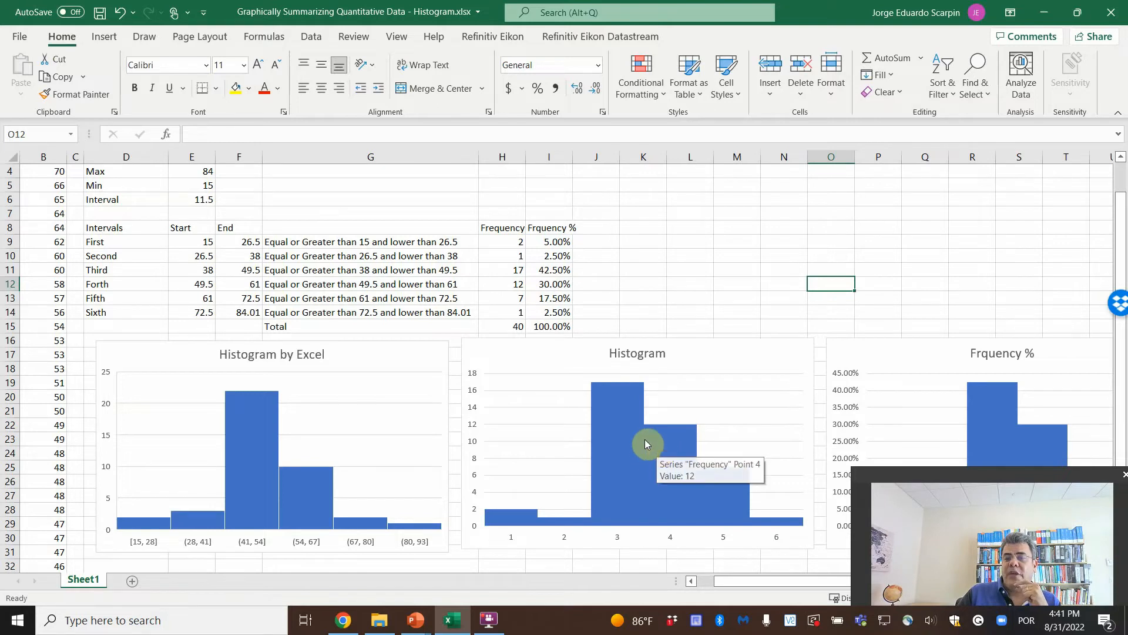
mouse_move(670, 435)
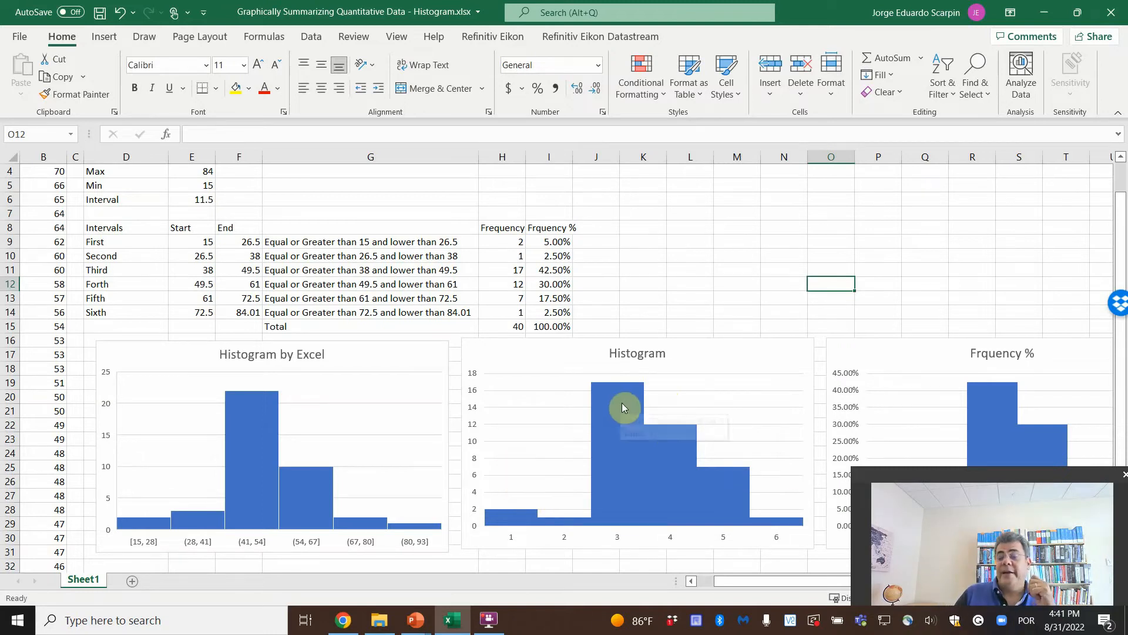
mouse_move(616, 405)
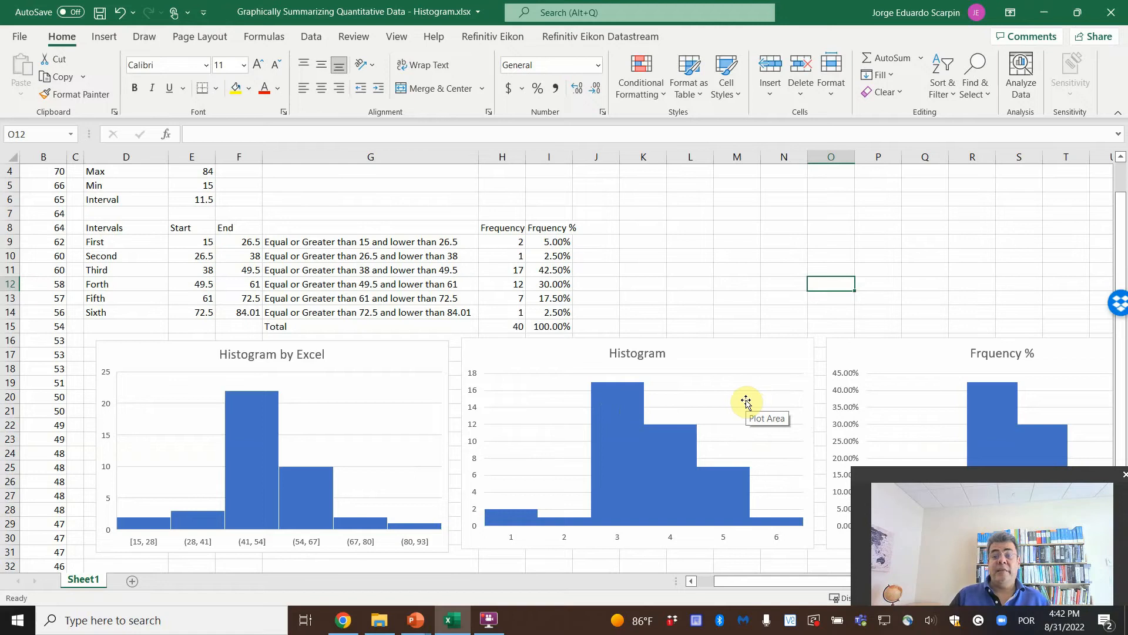
mouse_move(954, 474)
left_mouse_down()
mouse_move(945, 444)
mouse_move(944, 455)
left_mouse_up()
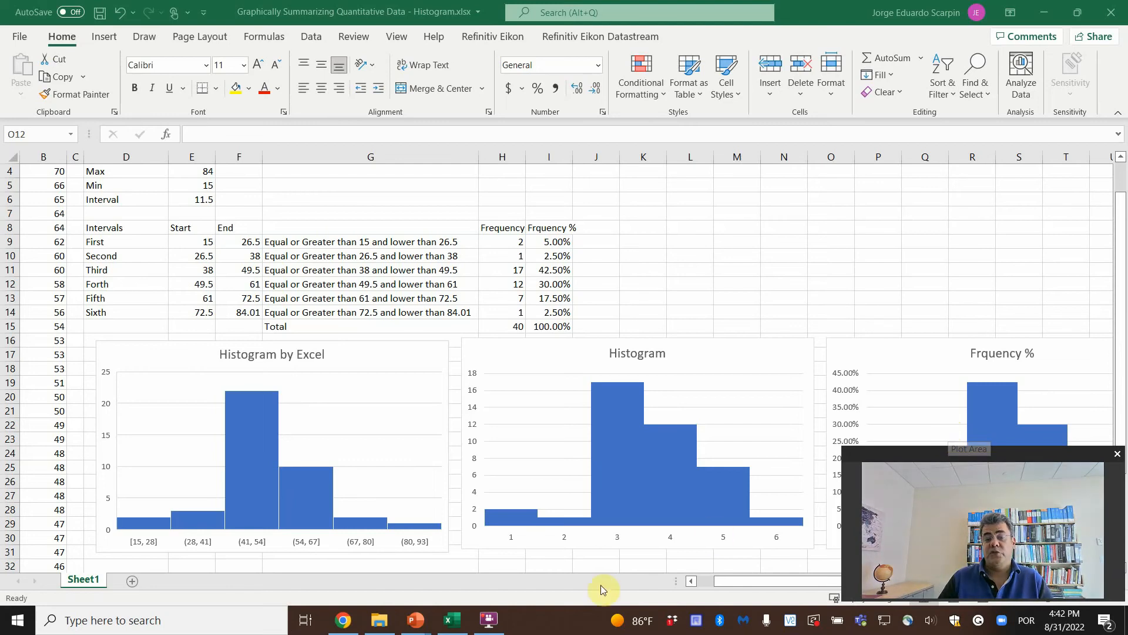
Switch back to the PowerPoint slide show and advance from "Some Common Distribution Shapes" to the closing "Thank you" slide
mouse_move(420, 628)
left_click(471, 574)
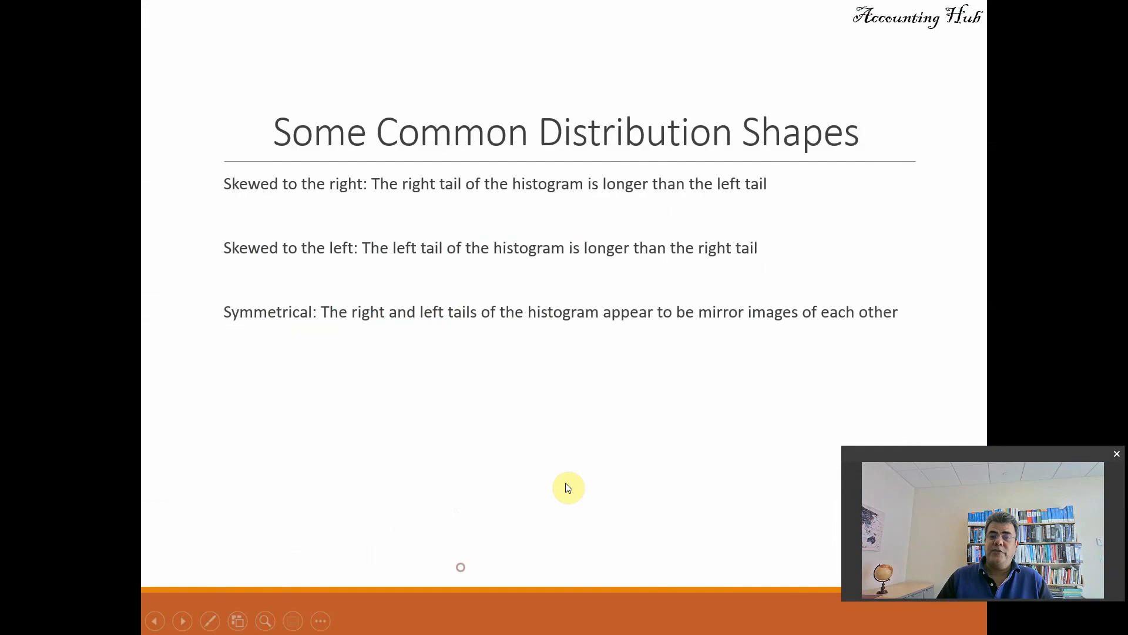
left_click(593, 483)
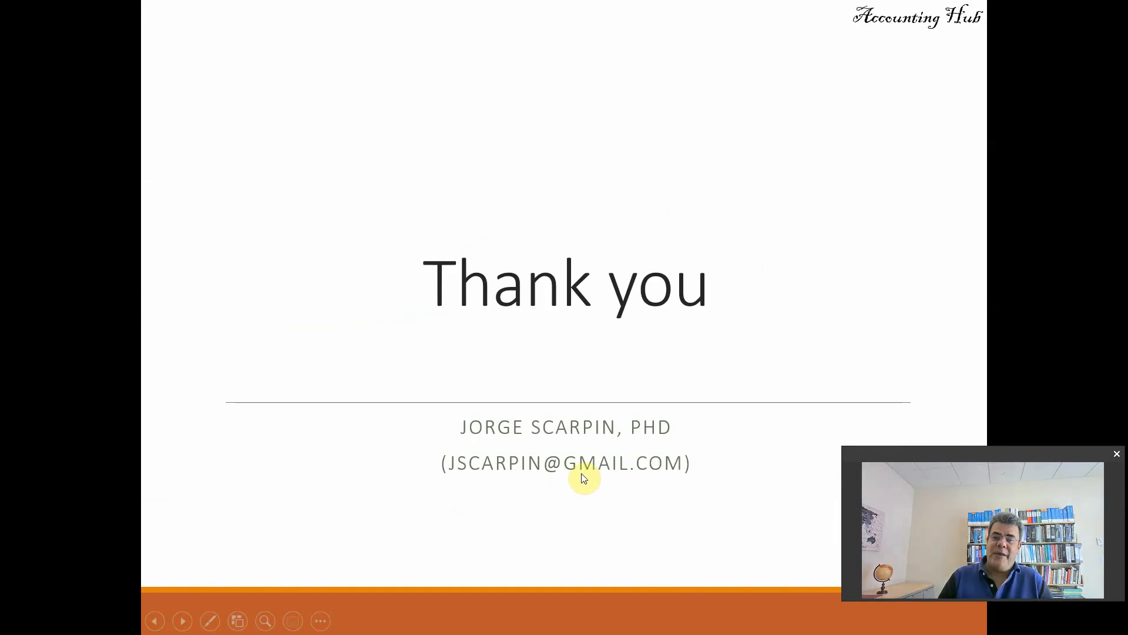